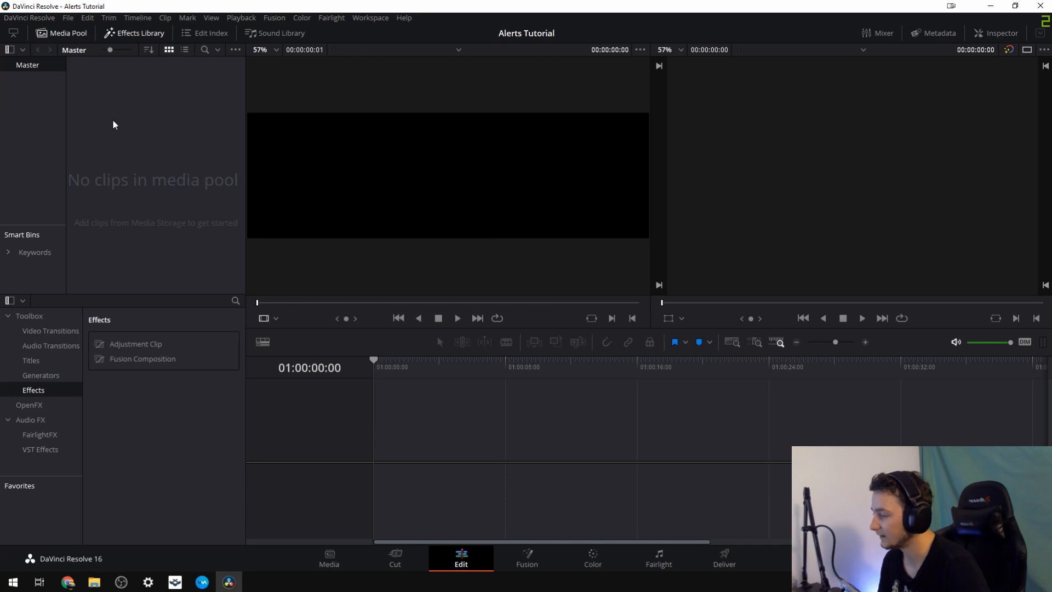
# In the project settings, set a custom timeline resolution of 1280 x 400
pyautogui.click(66, 18)
pyautogui.moveTo(88, 18)
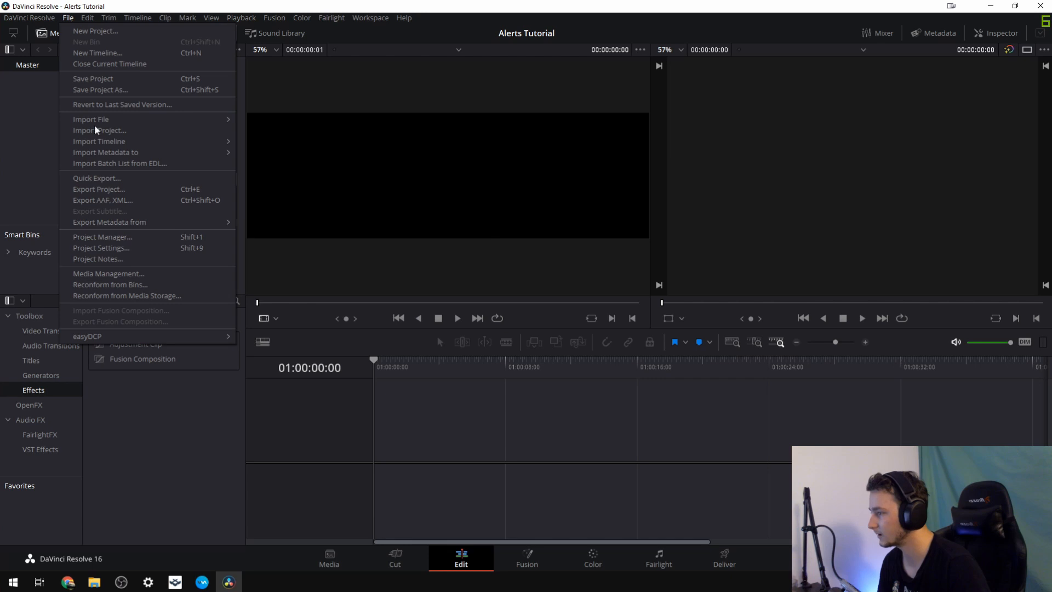
pyautogui.click(102, 248)
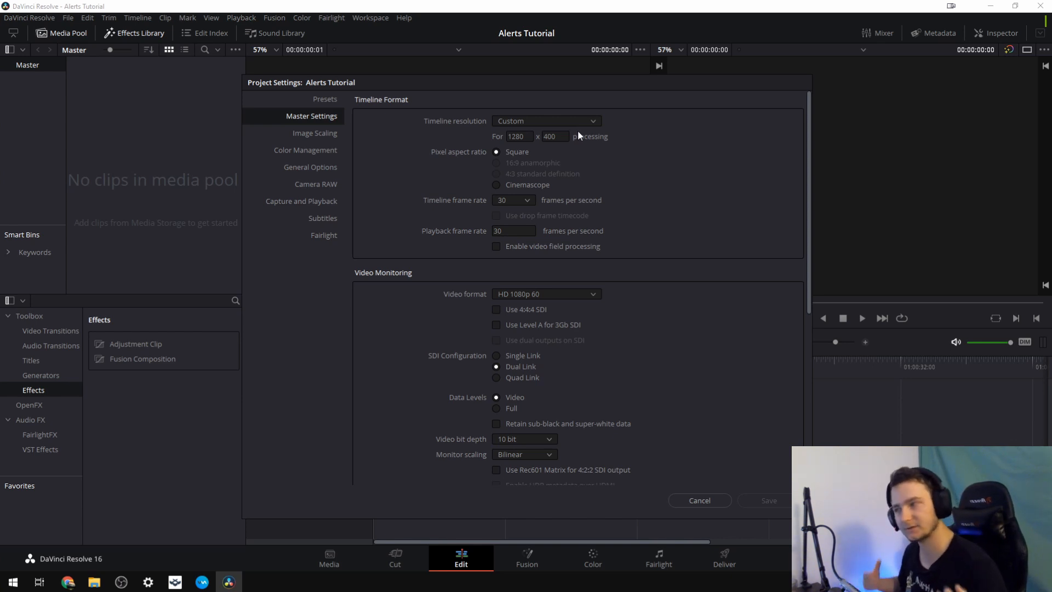
pyautogui.click(526, 122)
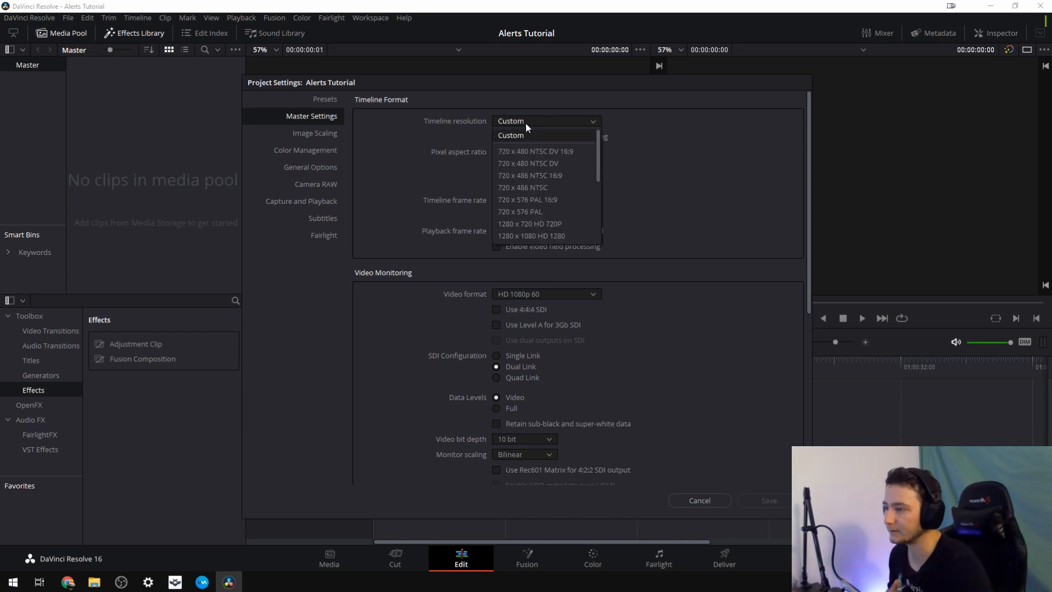
pyautogui.click(526, 137)
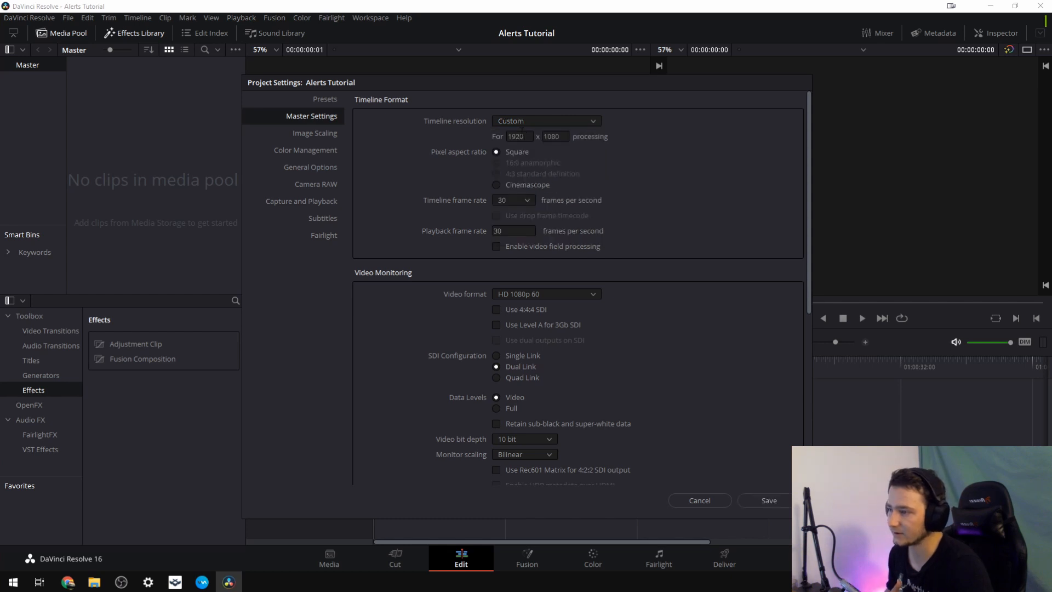
pyautogui.click(521, 136)
pyautogui.write('128')
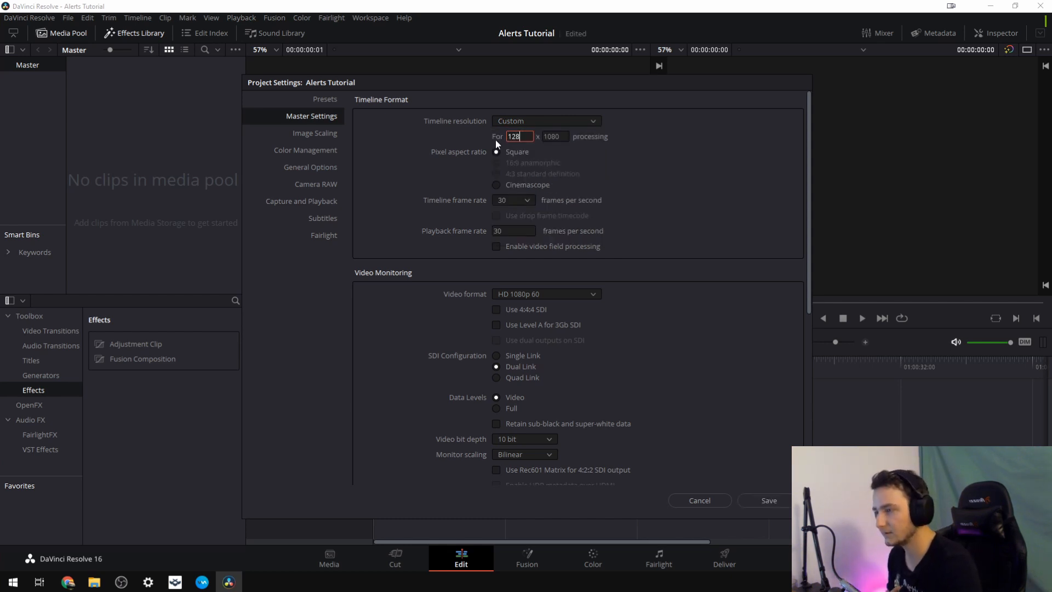
pyautogui.write('0')
pyautogui.press('Tab')
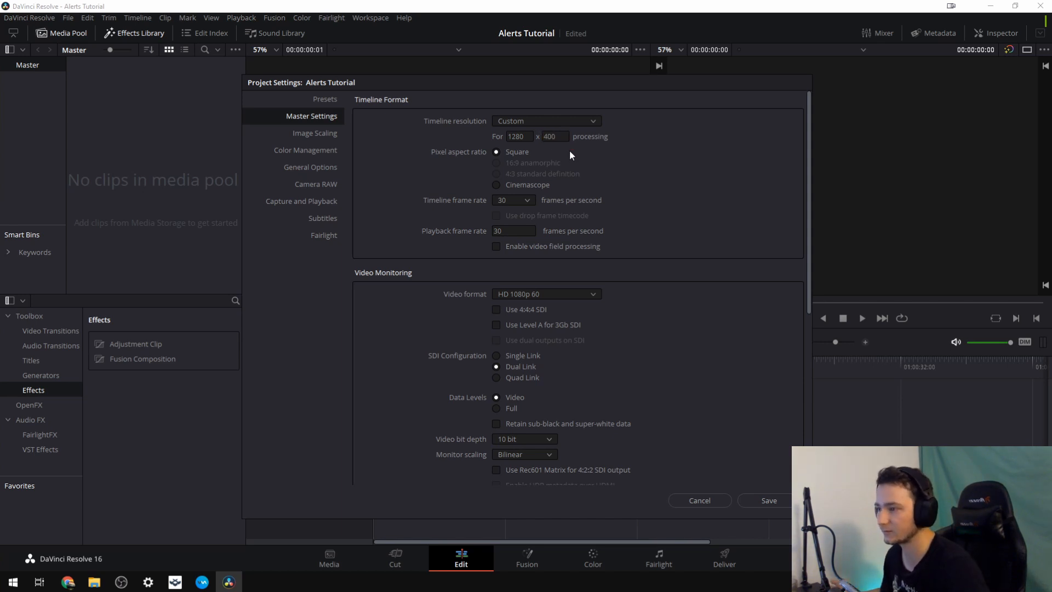
# Keep the timeline and playback frame rates at 30 frames per second and save the project settings
pyautogui.click(529, 201)
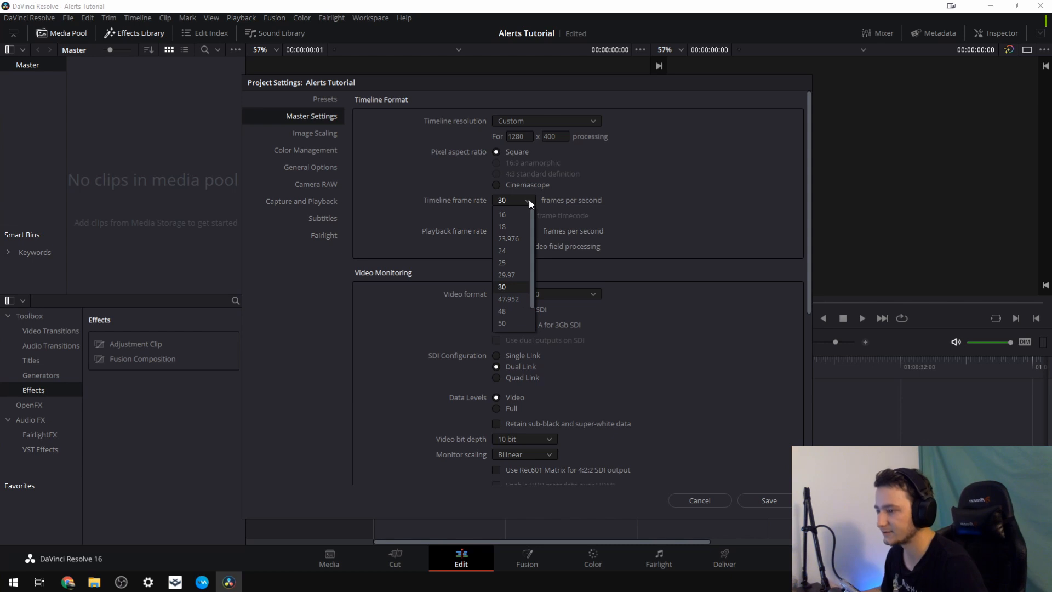
pyautogui.click(528, 199)
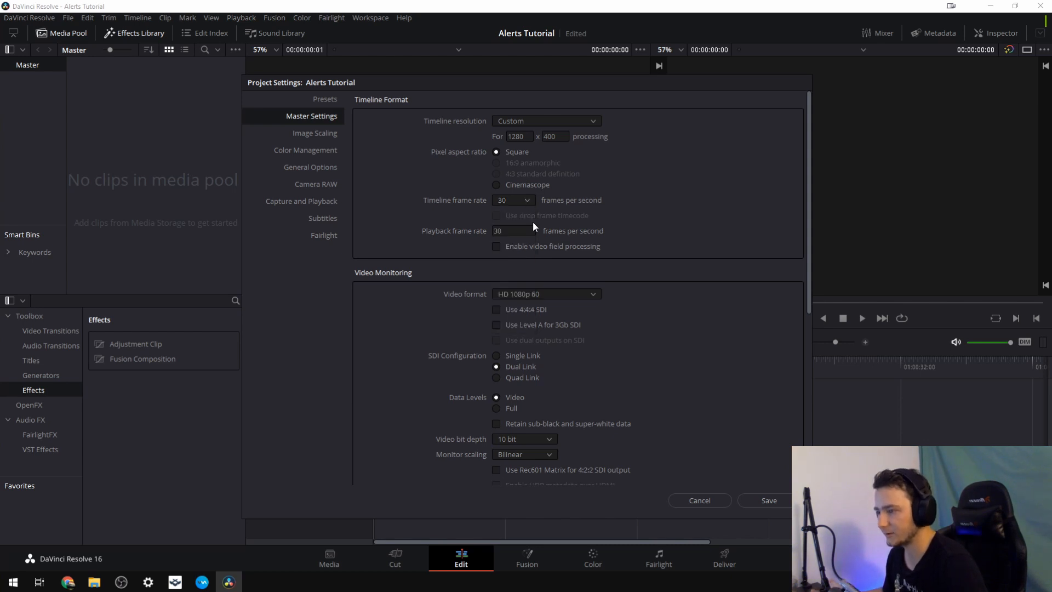
pyautogui.click(526, 233)
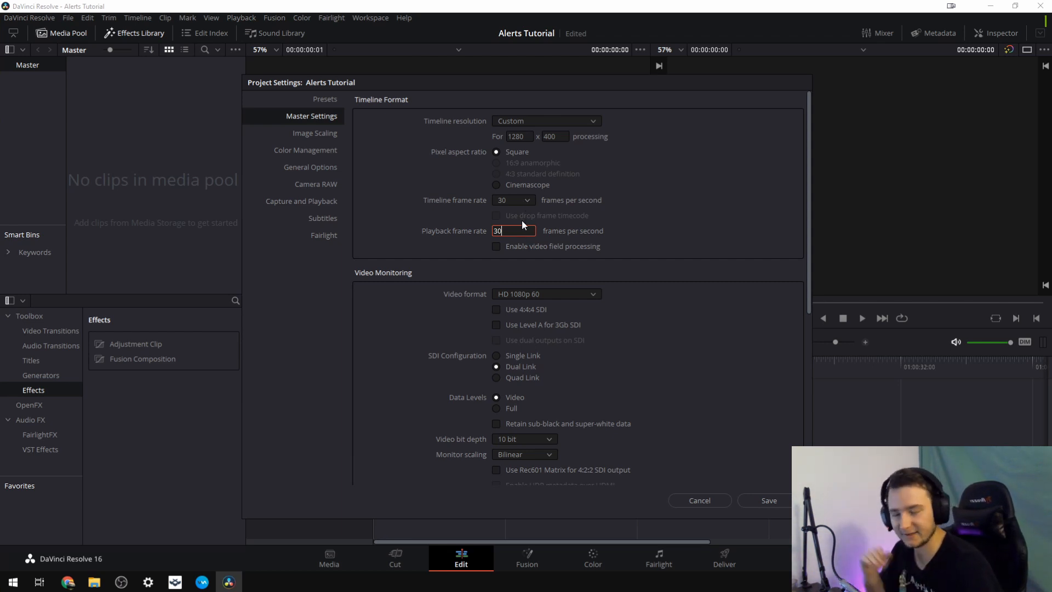
pyautogui.click(611, 229)
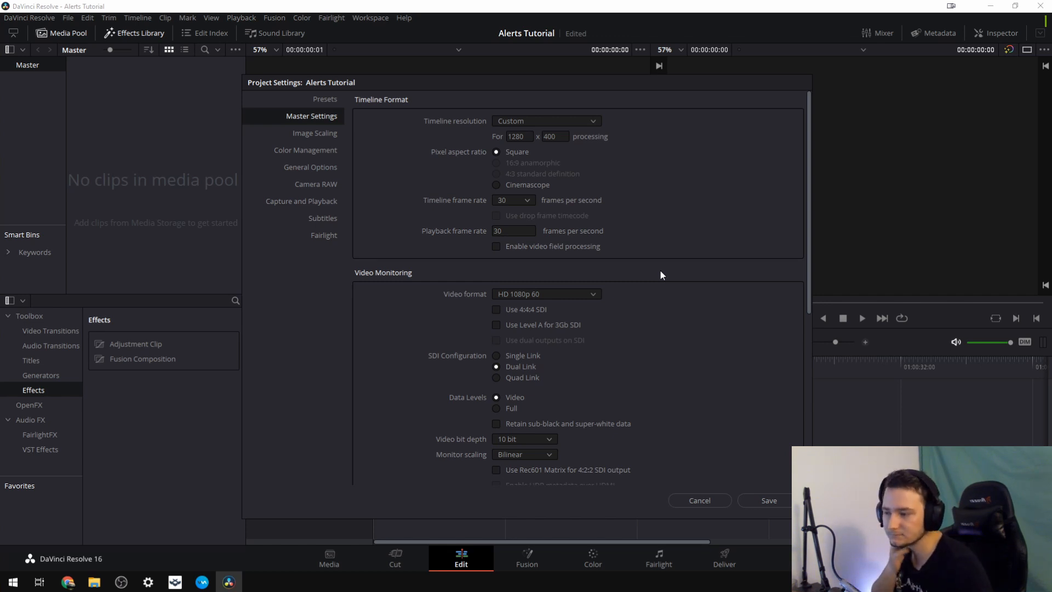
pyautogui.click(760, 500)
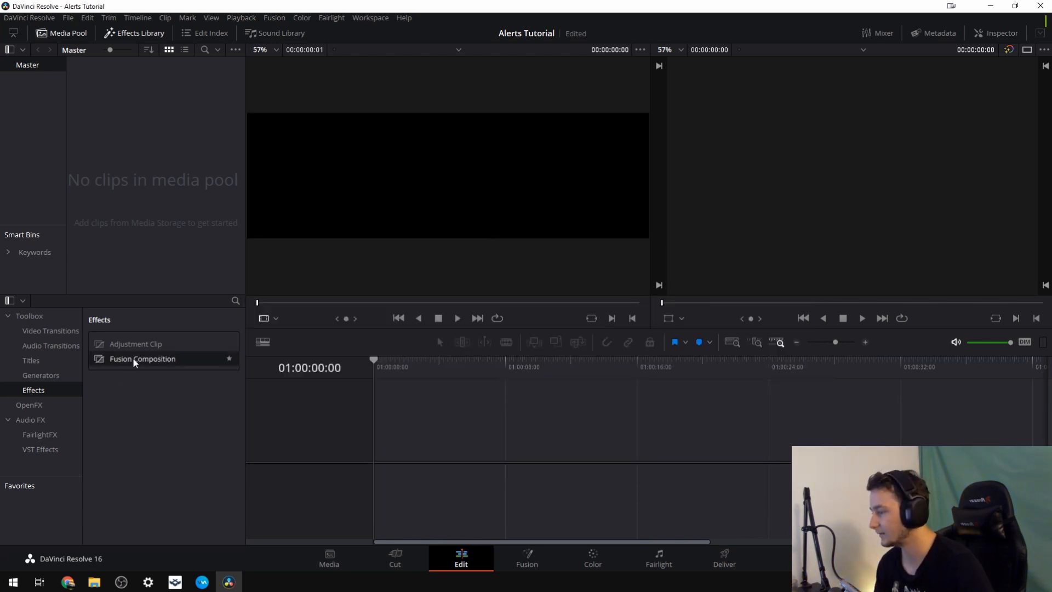
# Place a Fusion Composition at the start of the timeline and extend it to 10 seconds
pyautogui.moveTo(133, 359); pyautogui.dragTo(378, 451)
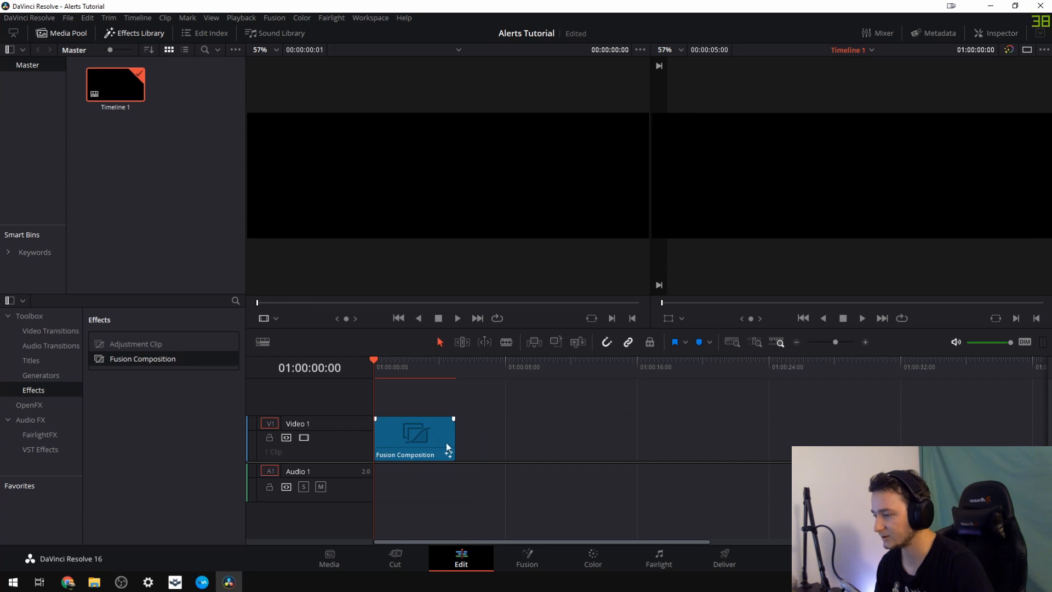
pyautogui.moveTo(450, 439); pyautogui.dragTo(532, 446)
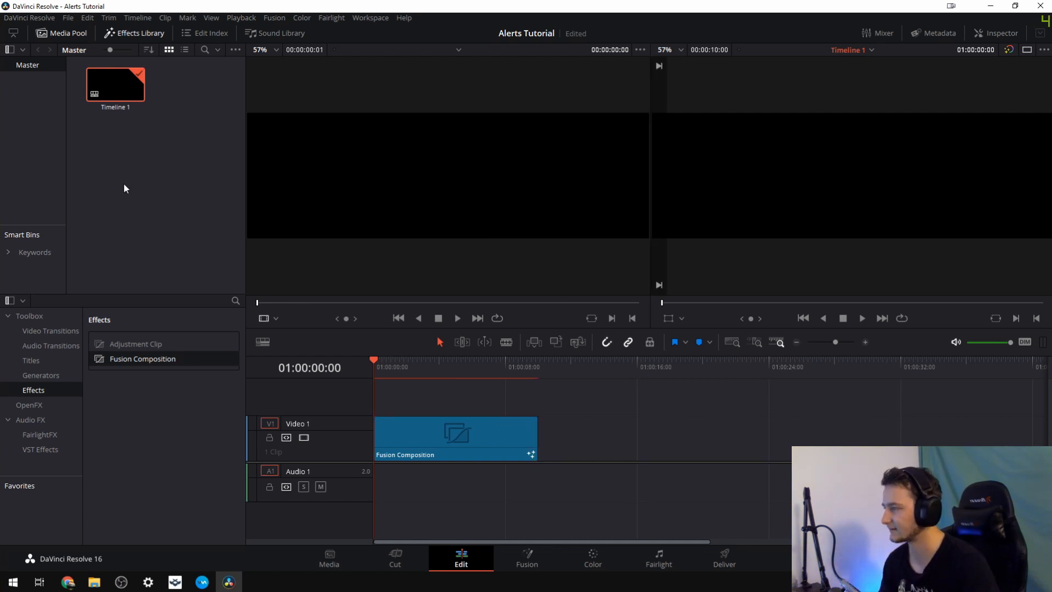
# Enable custom settings for Timeline 1, keeping the 1280 x 400 format, and apply them
pyautogui.rightClick(108, 83)
pyautogui.click(107, 77)
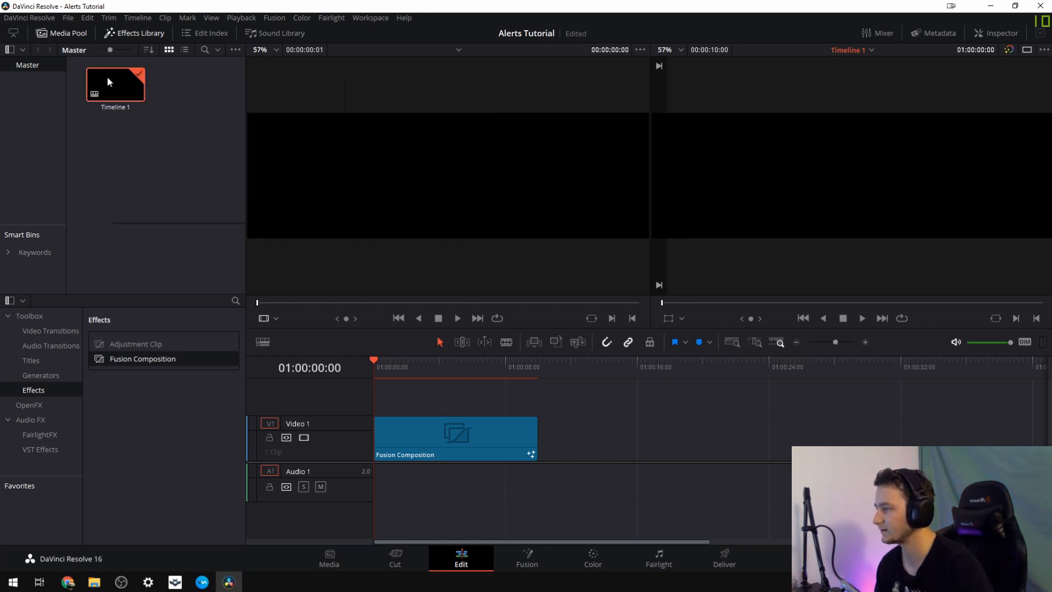
pyautogui.rightClick(107, 77)
pyautogui.moveTo(211, 85)
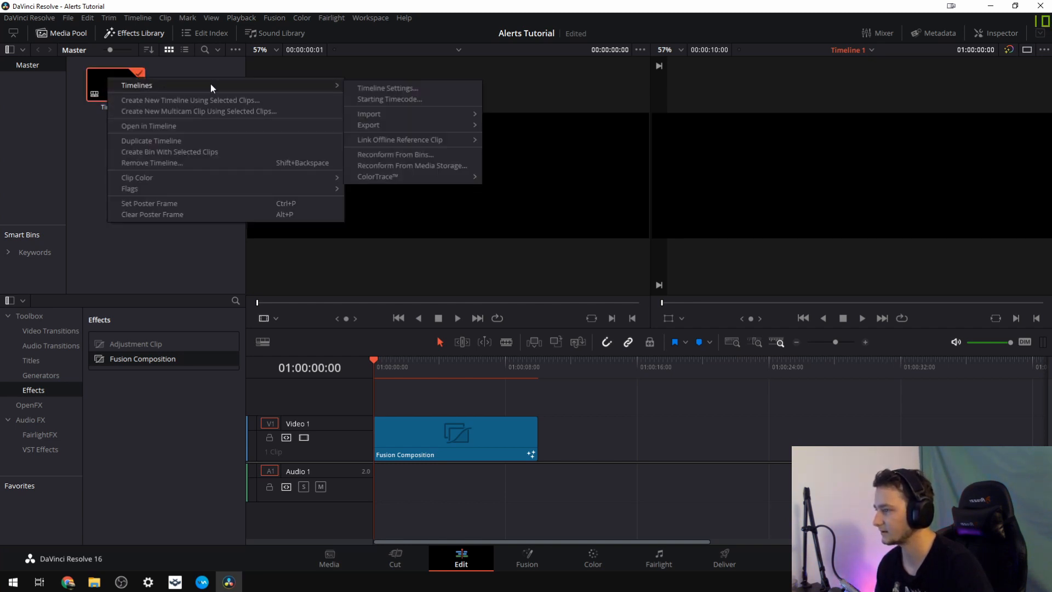
pyautogui.click(360, 87)
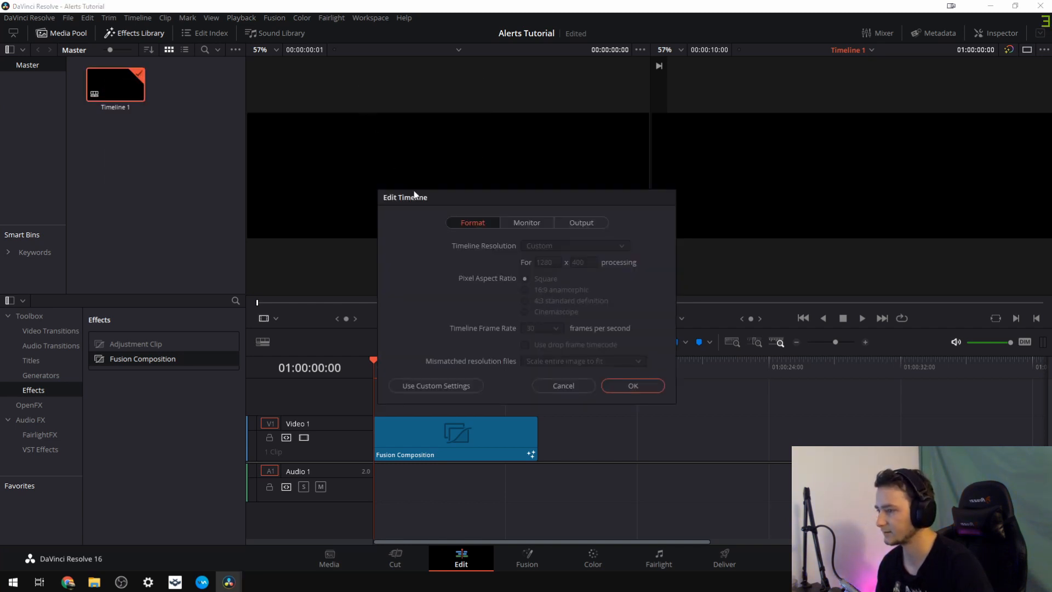
pyautogui.click(450, 382)
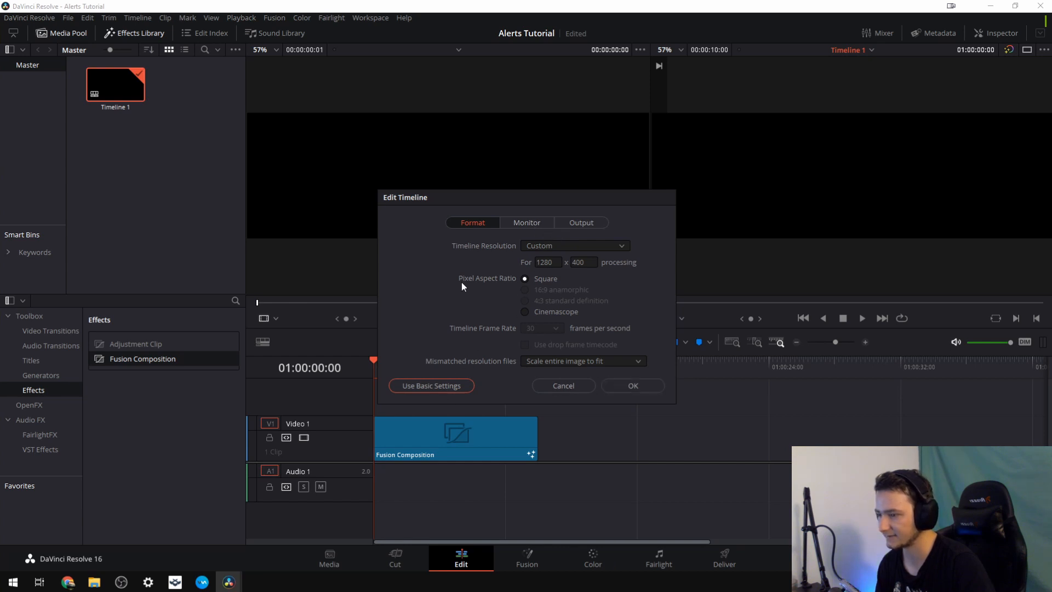
pyautogui.click(613, 386)
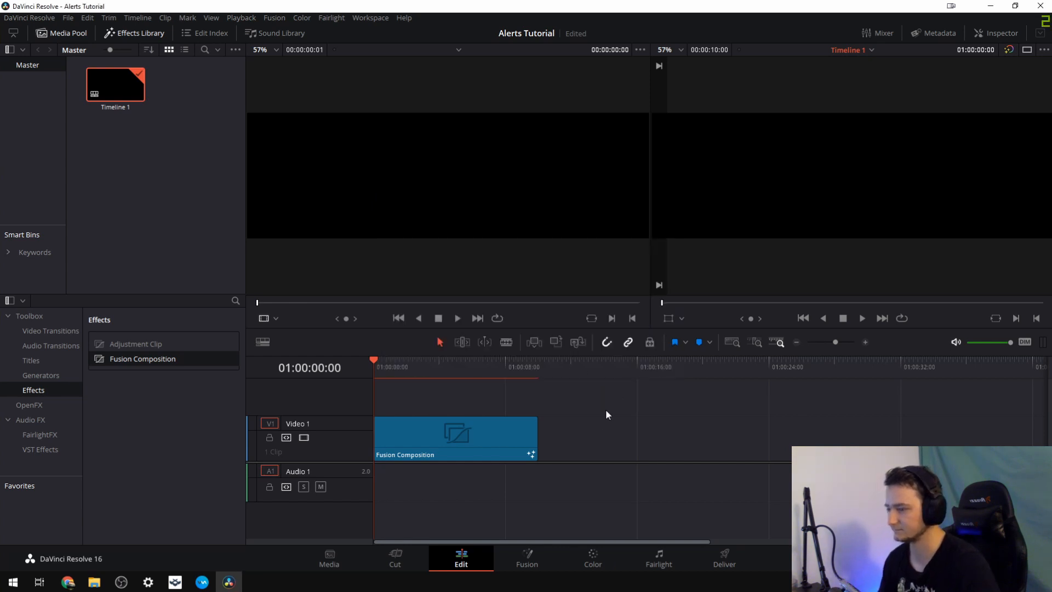
# On the Fusion page, add a Background node for the composition and rename it Transparent
pyautogui.click(540, 556)
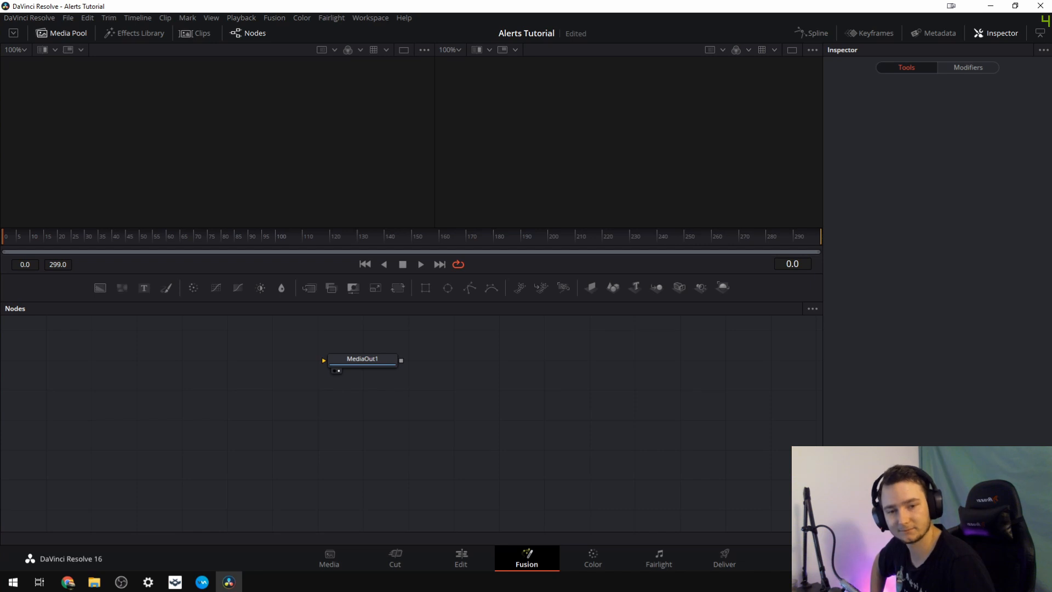
pyautogui.moveTo(97, 287); pyautogui.dragTo(257, 445)
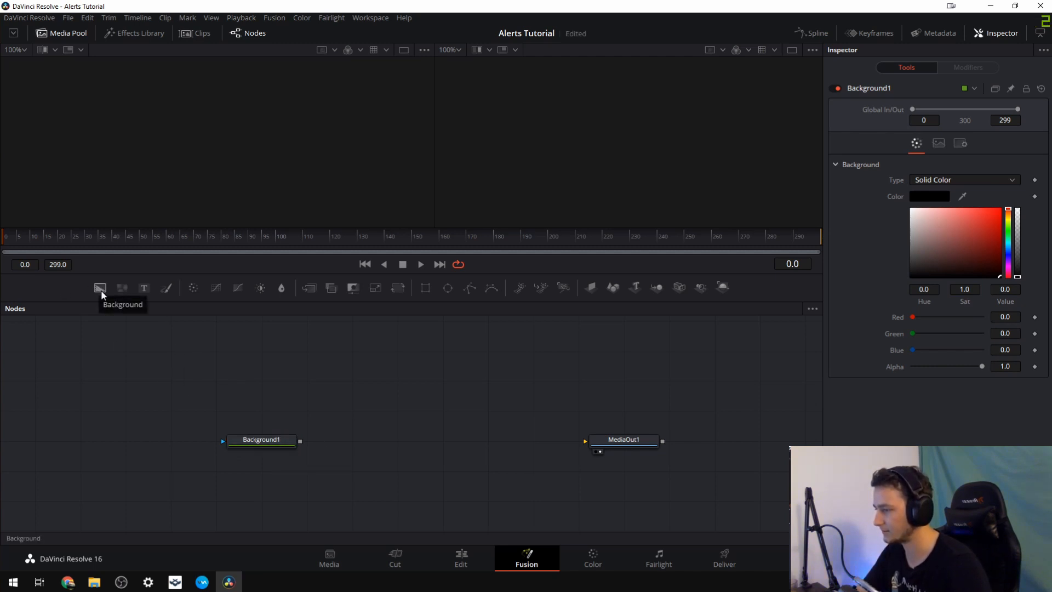
pyautogui.click(279, 440)
pyautogui.press('F2')
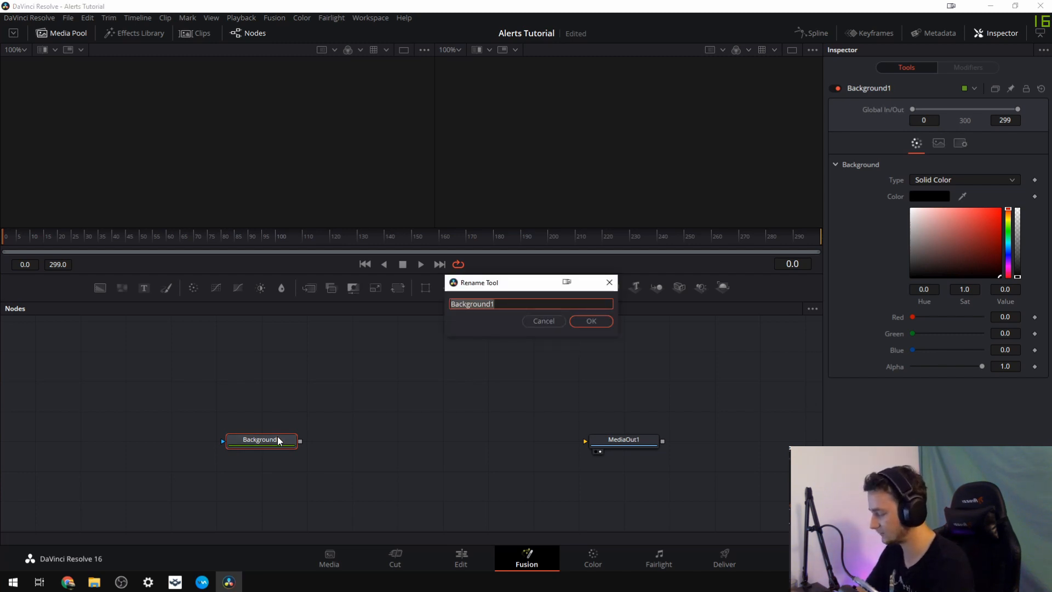
pyautogui.write('Transpa')
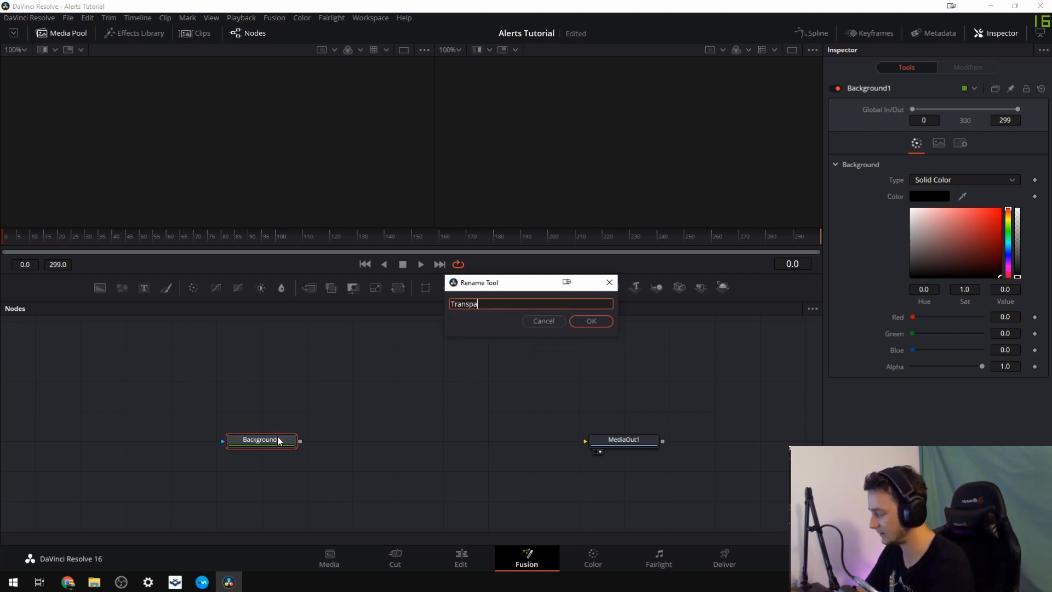
pyautogui.write('rent')
pyautogui.press('Return')
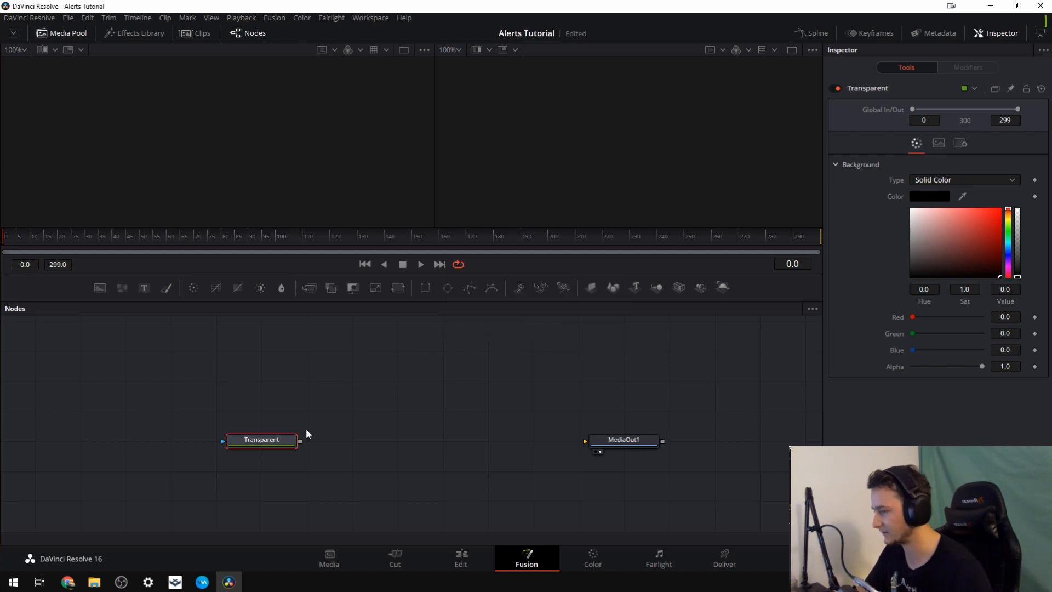
# Connect the Transparent node through a new Merge node to MediaOut1 and set the Transparent background's alpha to 0
pyautogui.moveTo(309, 287); pyautogui.dragTo(371, 441)
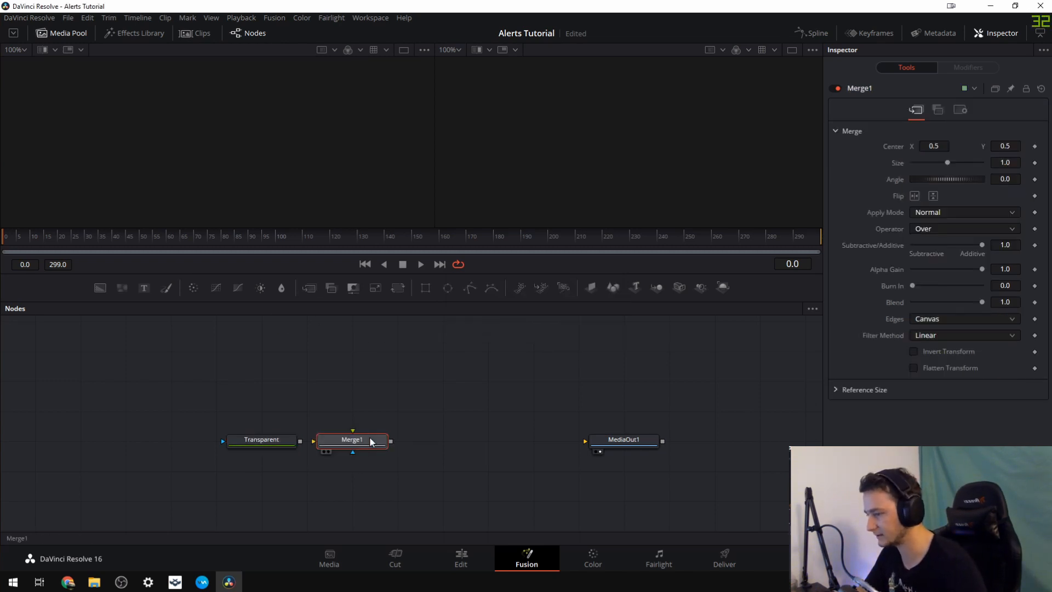
pyautogui.moveTo(300, 441); pyautogui.dragTo(312, 441)
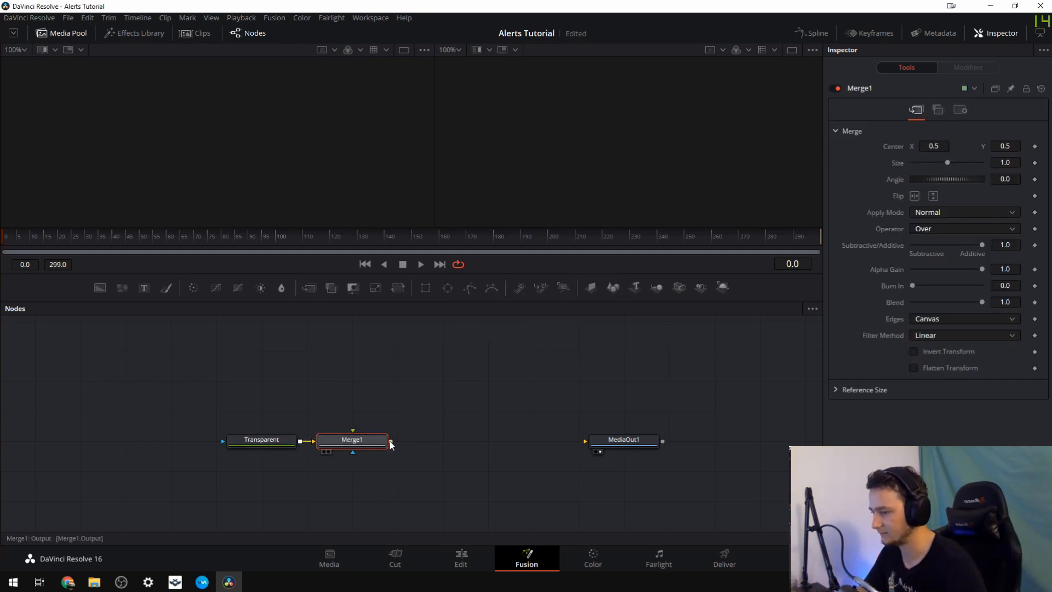
pyautogui.moveTo(391, 442); pyautogui.dragTo(649, 445)
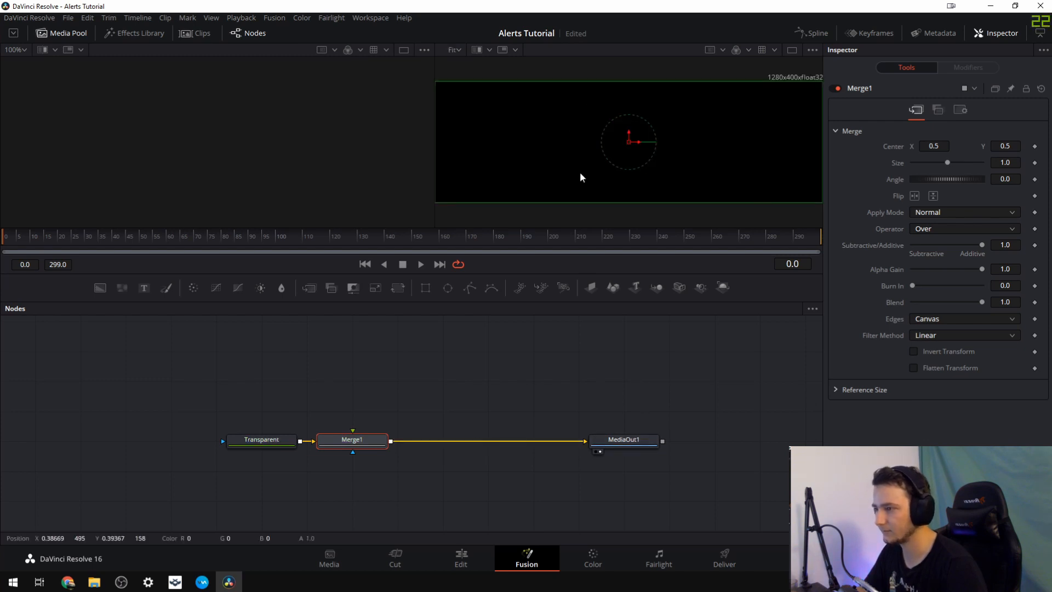
pyautogui.click(261, 439)
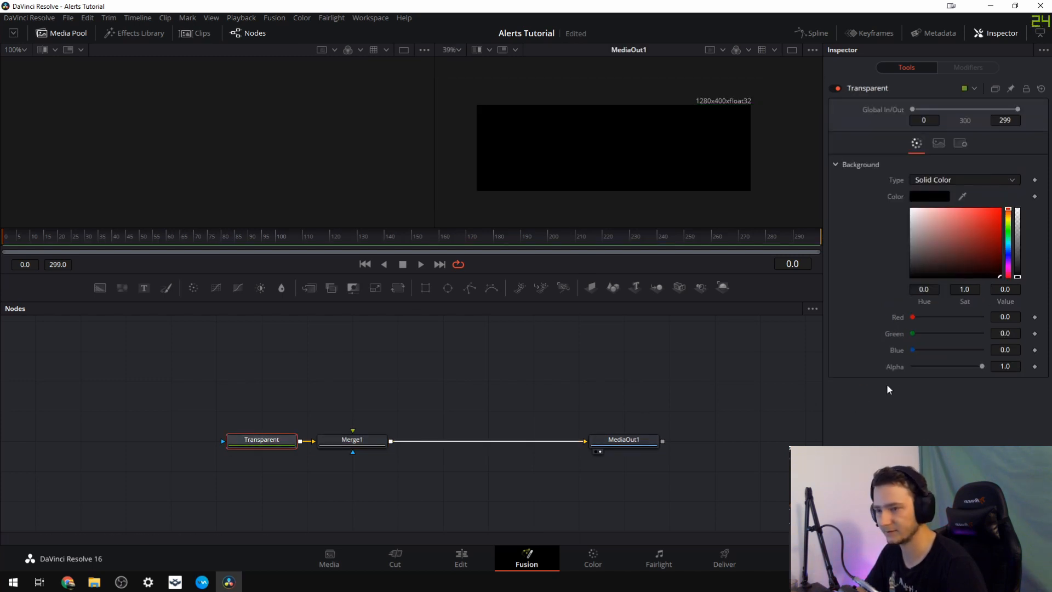
pyautogui.moveTo(984, 366); pyautogui.dragTo(873, 382)
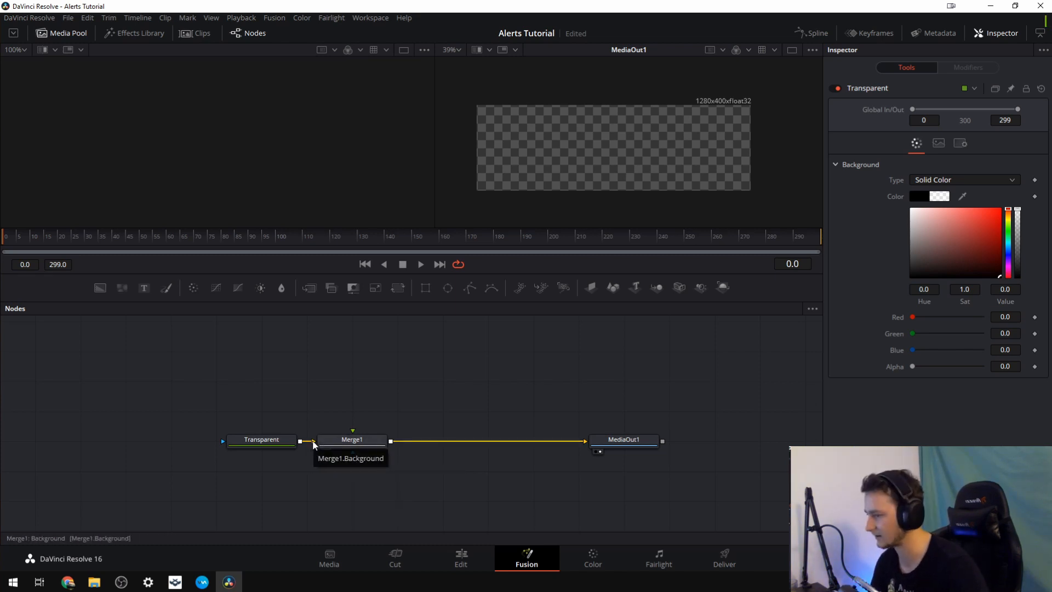
# Add a second Background node as the foreground input of Merge1 and place it just above the merge
pyautogui.moveTo(451, 390); pyautogui.dragTo(493, 392)
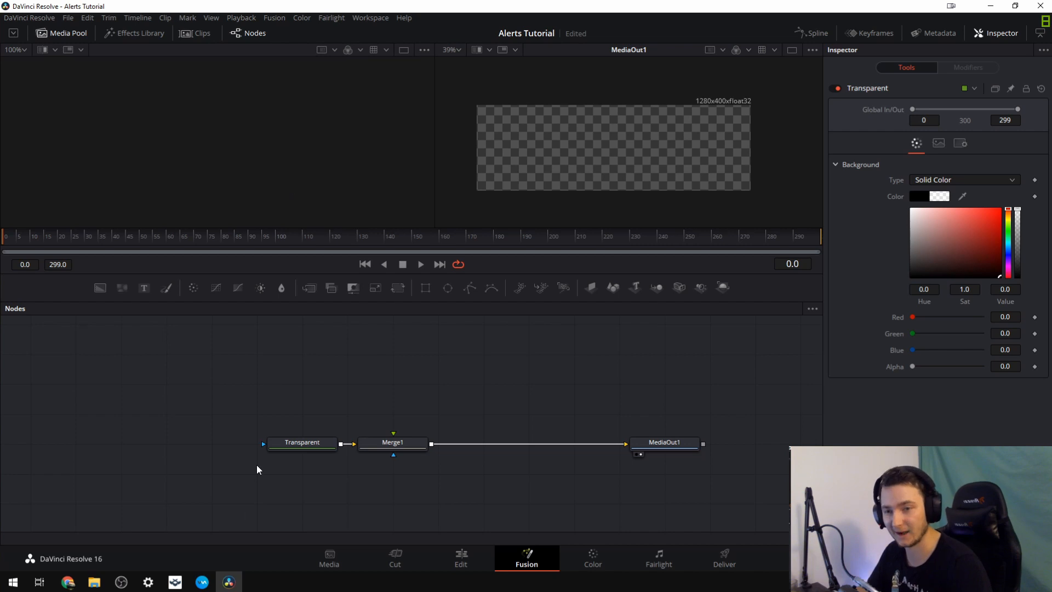
pyautogui.moveTo(374, 400); pyautogui.dragTo(351, 388)
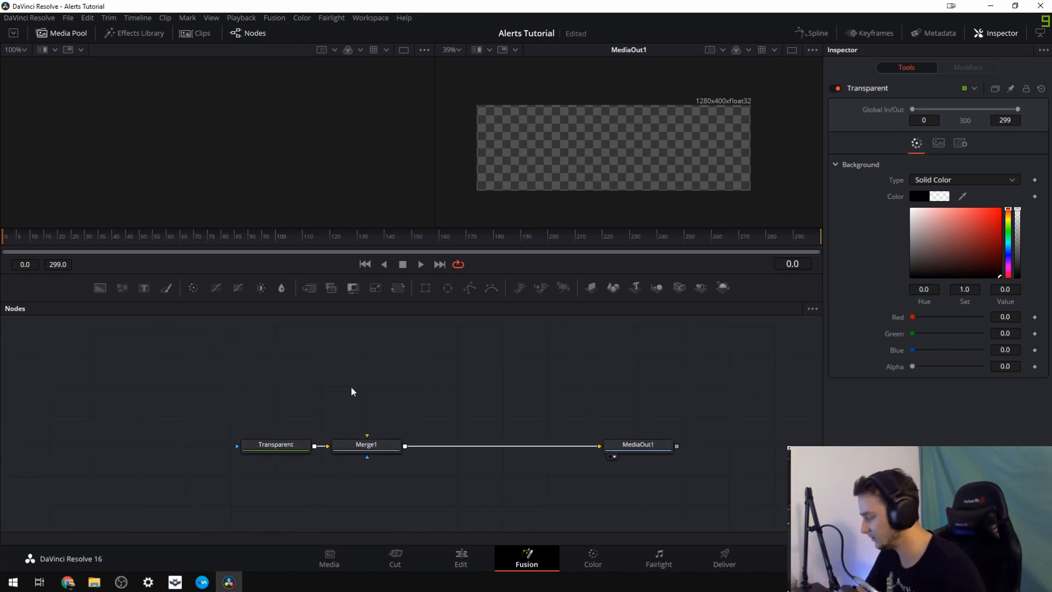
pyautogui.scroll(2, 351, 386)
pyautogui.moveTo(100, 288); pyautogui.dragTo(406, 436)
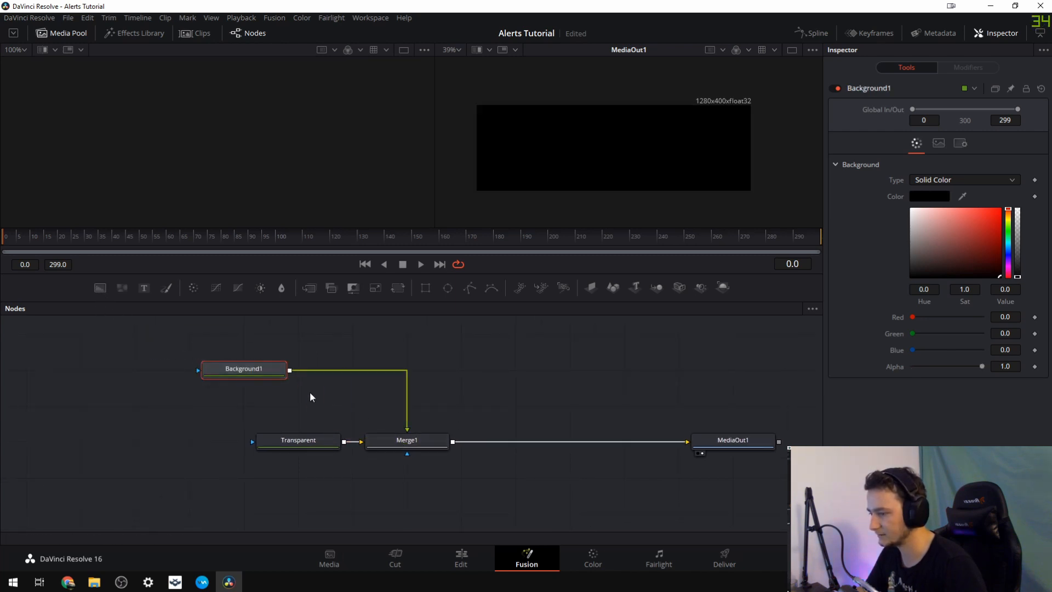
pyautogui.moveTo(277, 369); pyautogui.dragTo(411, 395)
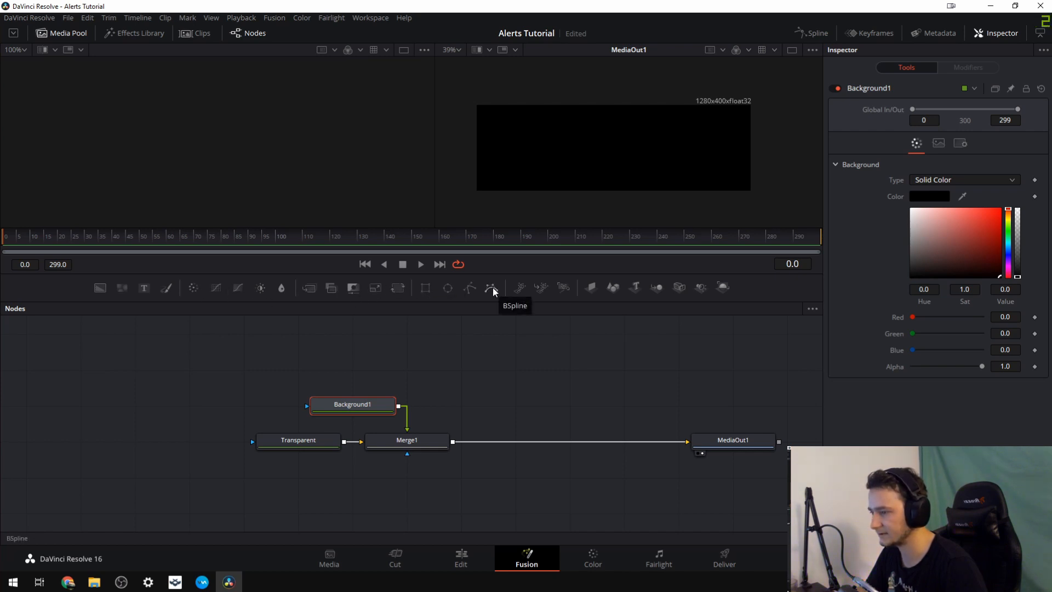
# Mask Background1 with a non-solid Rectangle of width 0.9, height 0.7 and border width 0.03, with rounded border corners
pyautogui.moveTo(425, 287); pyautogui.dragTo(307, 417)
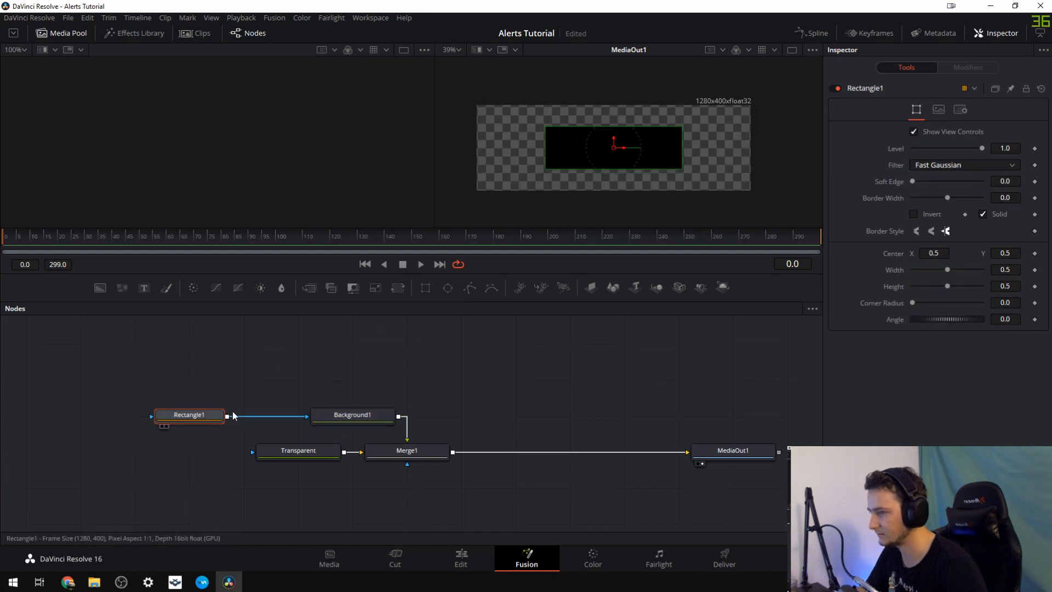
pyautogui.moveTo(189, 415); pyautogui.dragTo(243, 415)
pyautogui.moveTo(954, 271)
pyautogui.mouseDown()
pyautogui.moveTo(981, 270)
pyautogui.moveTo(967, 294)
pyautogui.moveTo(946, 293)
pyautogui.moveTo(970, 272)
pyautogui.mouseUp()
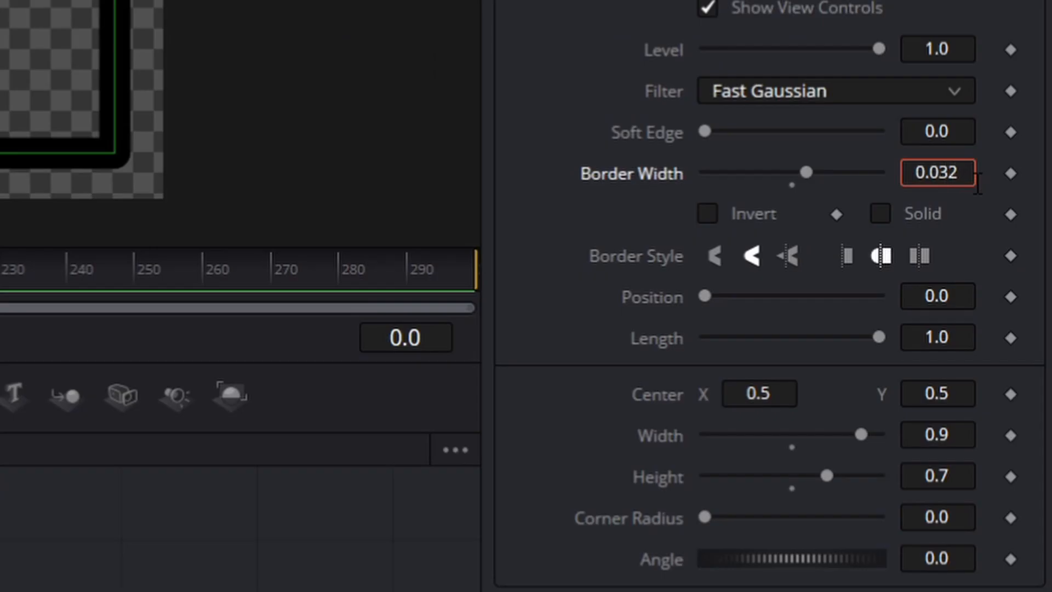
pyautogui.press('BackSpace')
pyautogui.press('Tab')
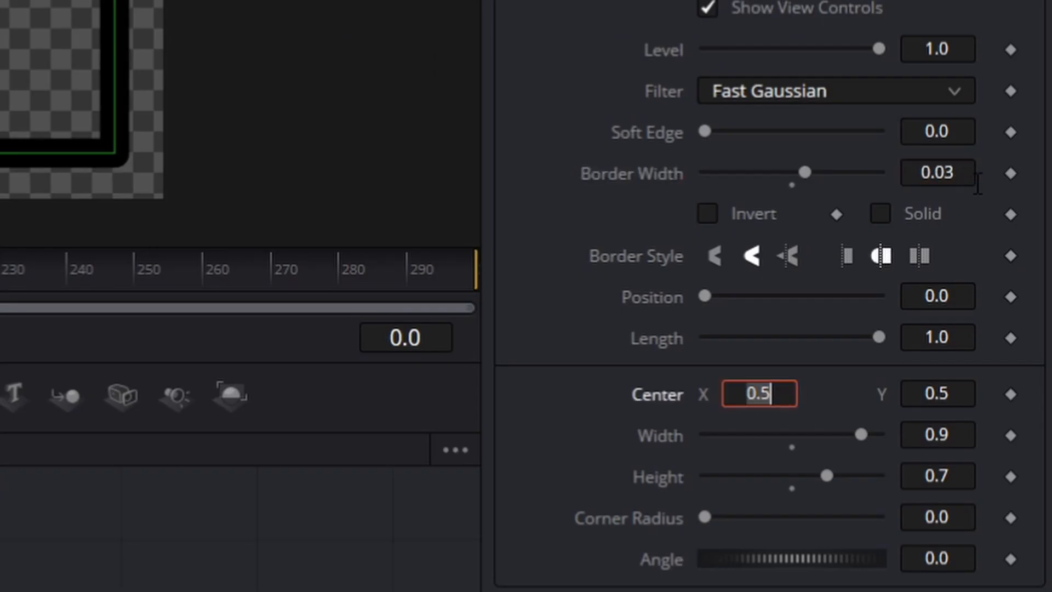
# Set the rectangle mask's corner radius to 0.5 and its height to 0.85
pyautogui.moveTo(705, 517); pyautogui.dragTo(794, 515)
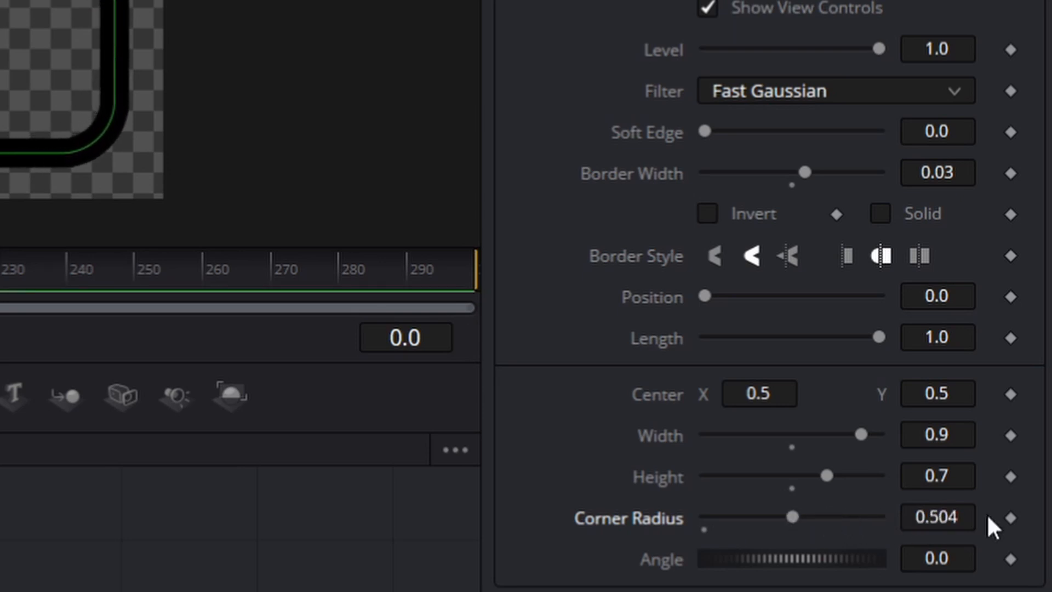
pyautogui.click(959, 517)
pyautogui.press('BackSpace')
pyautogui.press('BackSpace')
pyautogui.press('Tab')
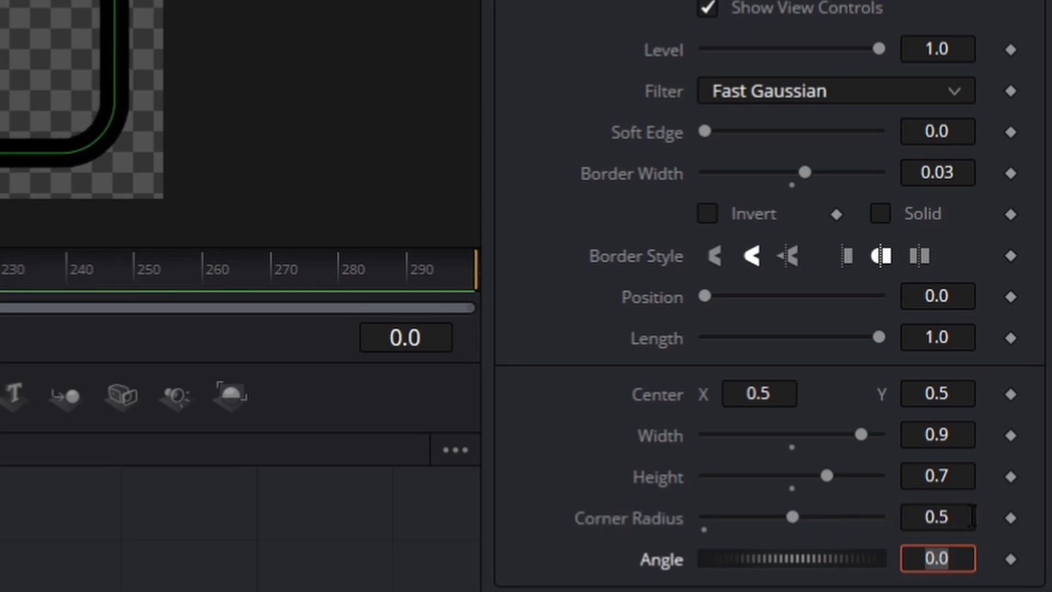
pyautogui.hotkey('shift', 'Tab')
pyautogui.hotkey('shift', 'Tab')
pyautogui.write('0.85')
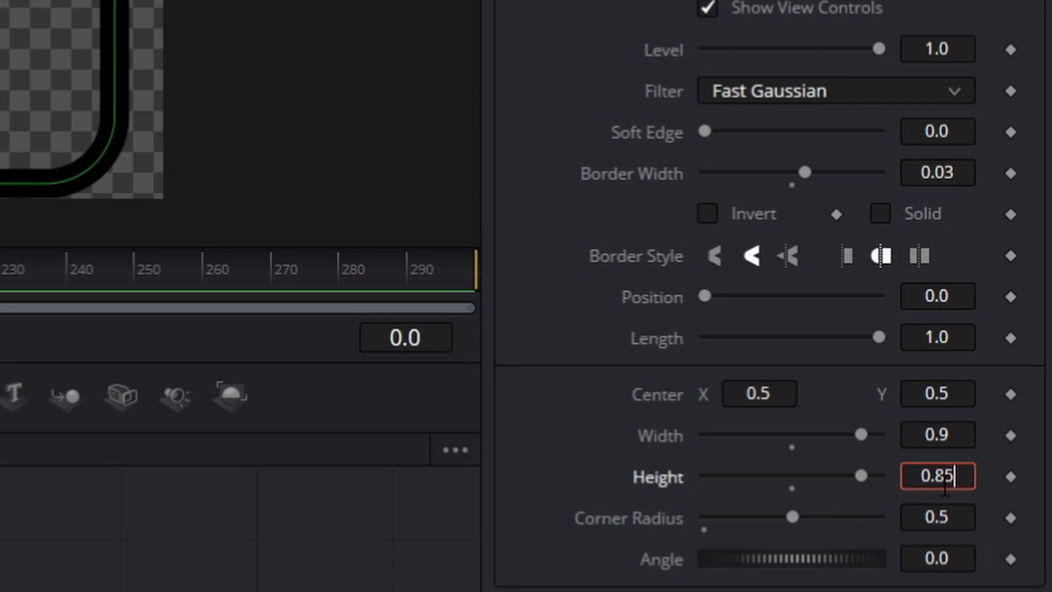
pyautogui.press('Tab')
pyautogui.press('Return')
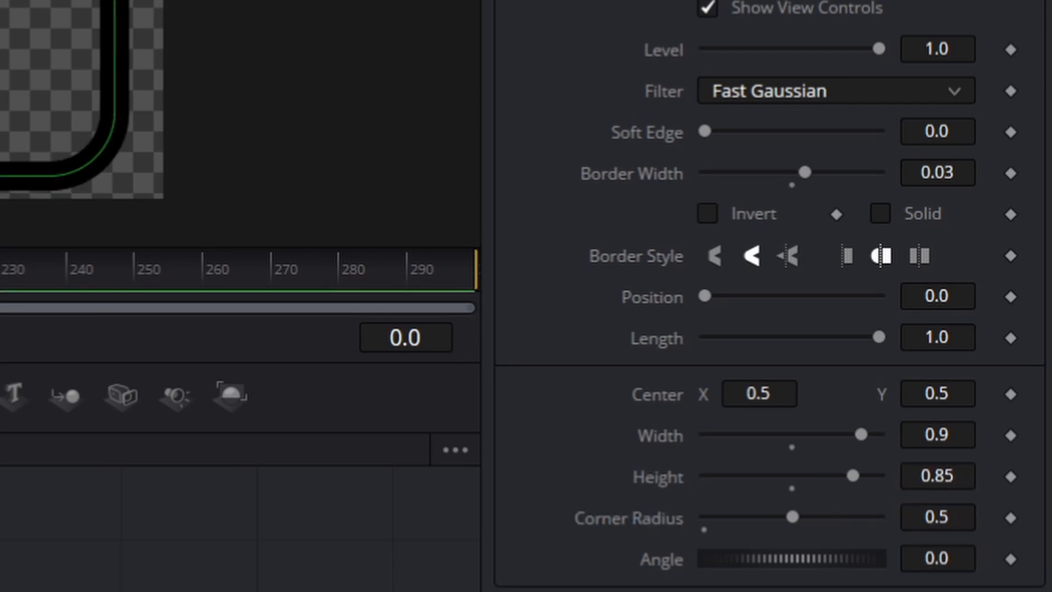
# Add a Soft Glow node and connect it between Background1 and the foreground input of Merge1
pyautogui.moveTo(389, 385); pyautogui.dragTo(198, 420)
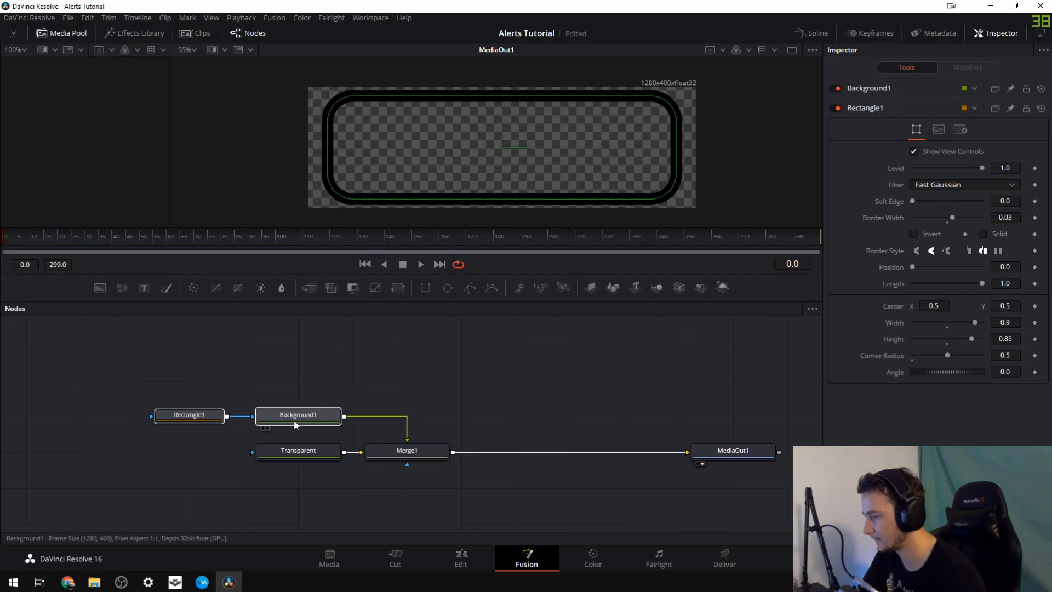
pyautogui.click(291, 419)
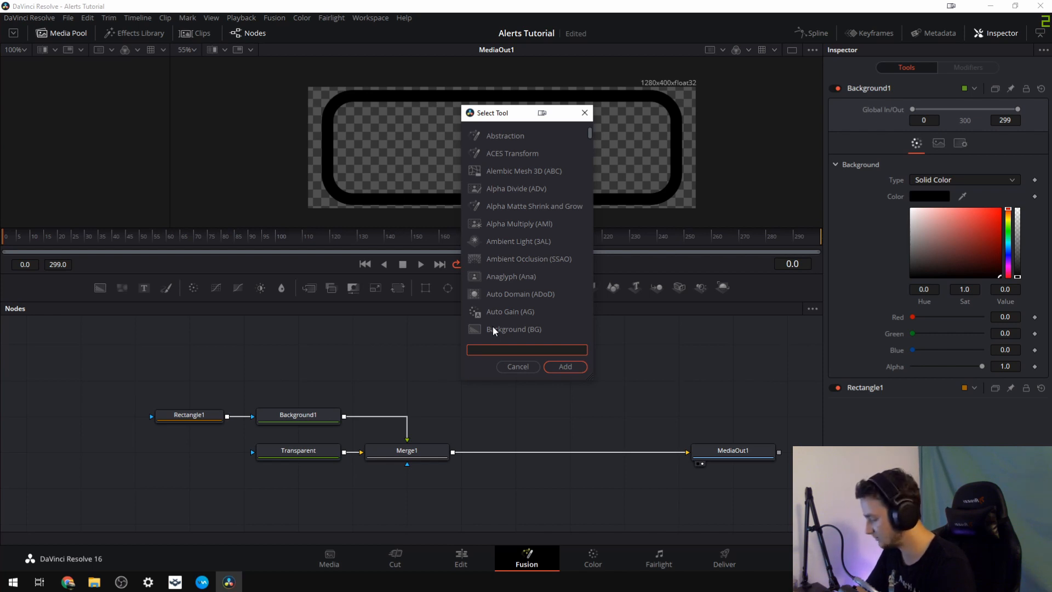
pyautogui.write('sof')
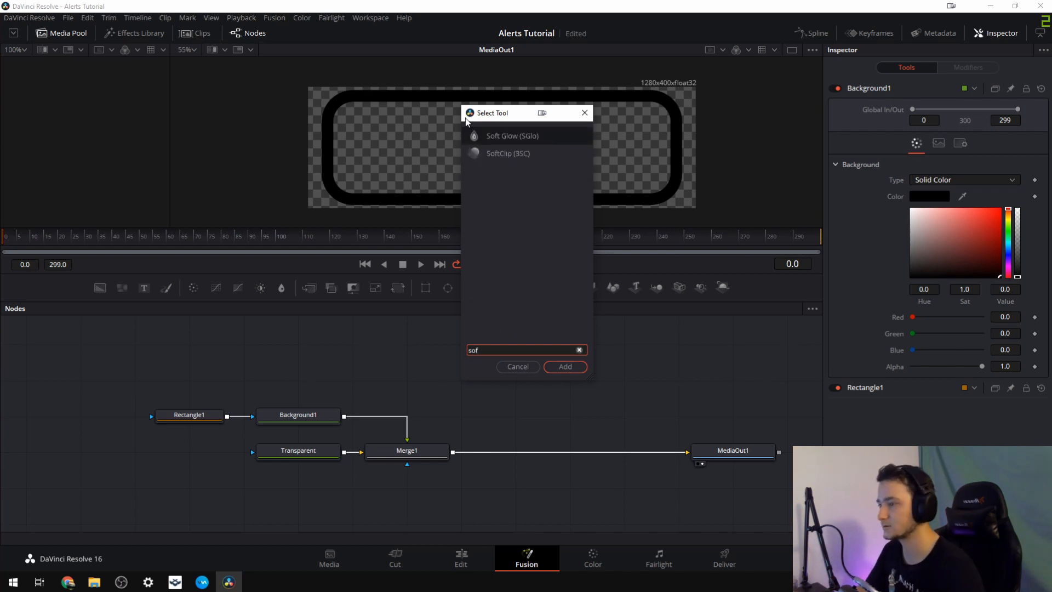
pyautogui.doubleClick(492, 135)
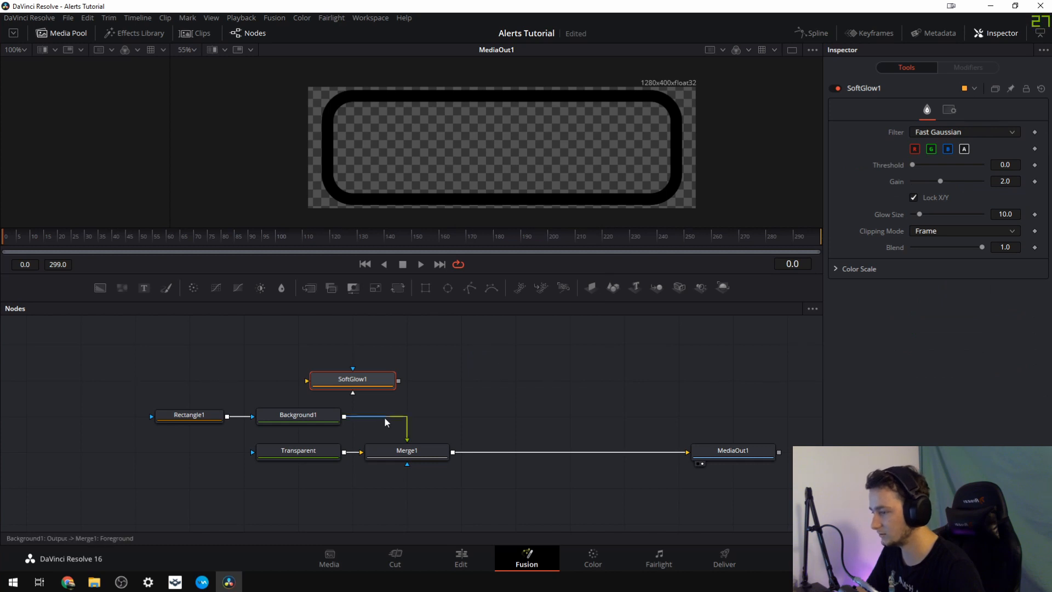
pyautogui.moveTo(408, 435); pyautogui.dragTo(441, 390)
pyautogui.moveTo(377, 381); pyautogui.dragTo(429, 416)
pyautogui.moveTo(345, 420); pyautogui.dragTo(407, 438)
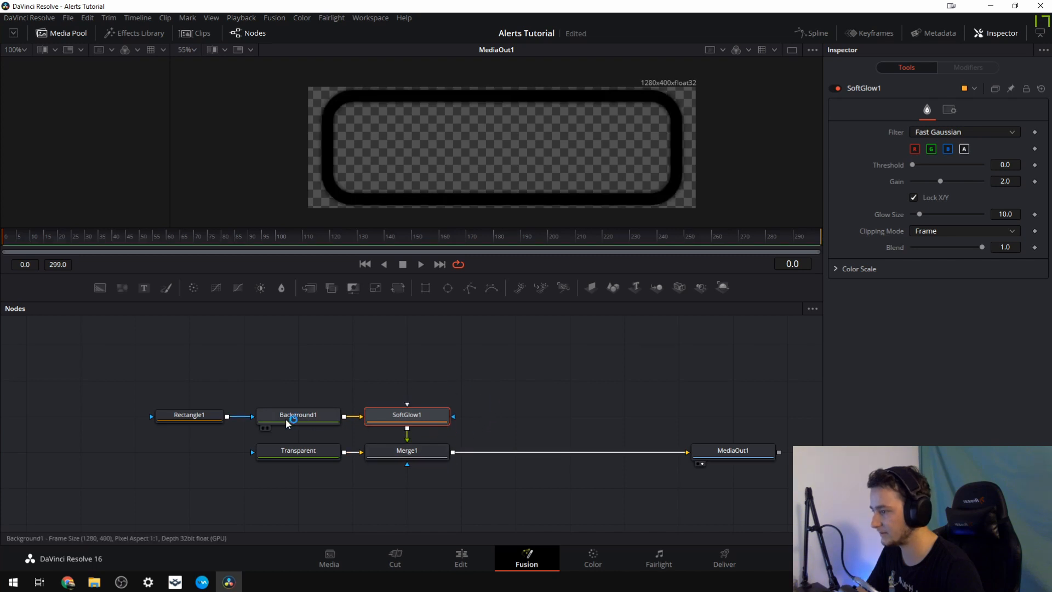
# Color Background1 red with a value of about 0.724 and try a lower gain on the soft glow
pyautogui.click(315, 416)
pyautogui.moveTo(956, 271); pyautogui.dragTo(1022, 227)
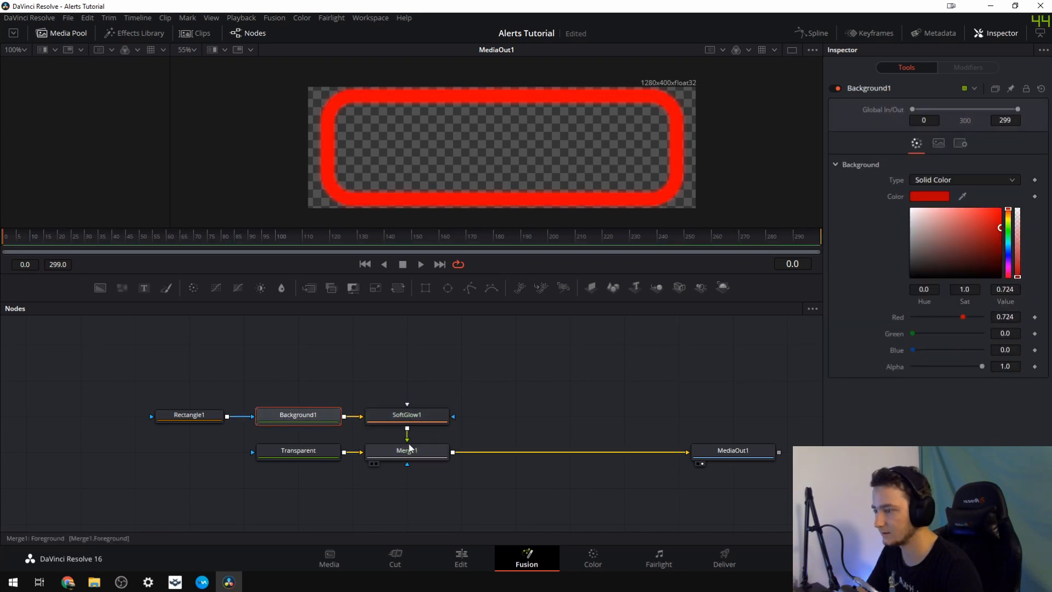
pyautogui.click(410, 417)
pyautogui.moveTo(940, 182); pyautogui.dragTo(901, 181)
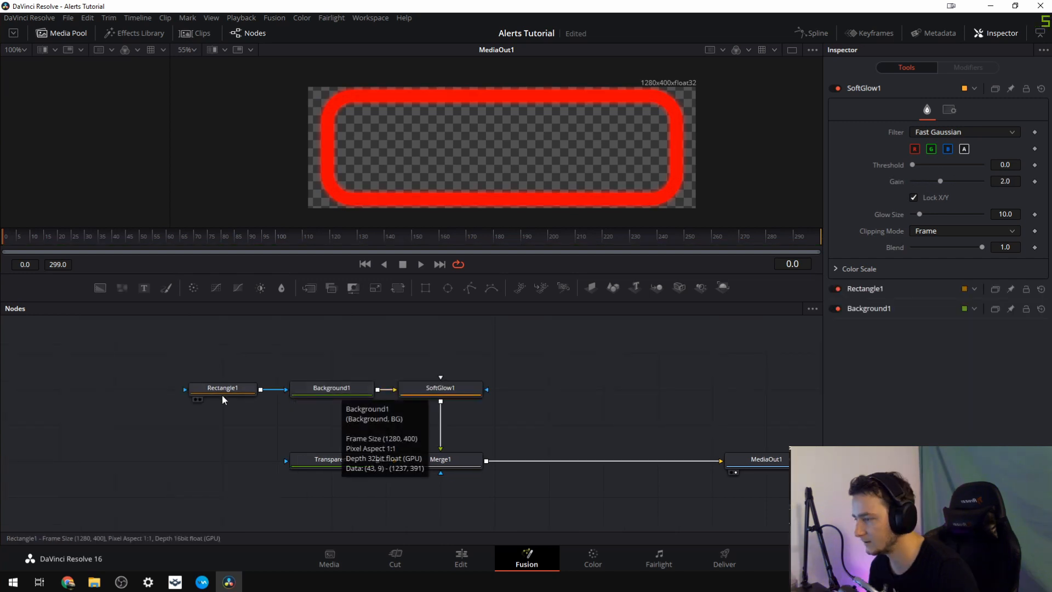
# Set the width of the Rectangle1 border mask to 0.95
pyautogui.click(221, 396)
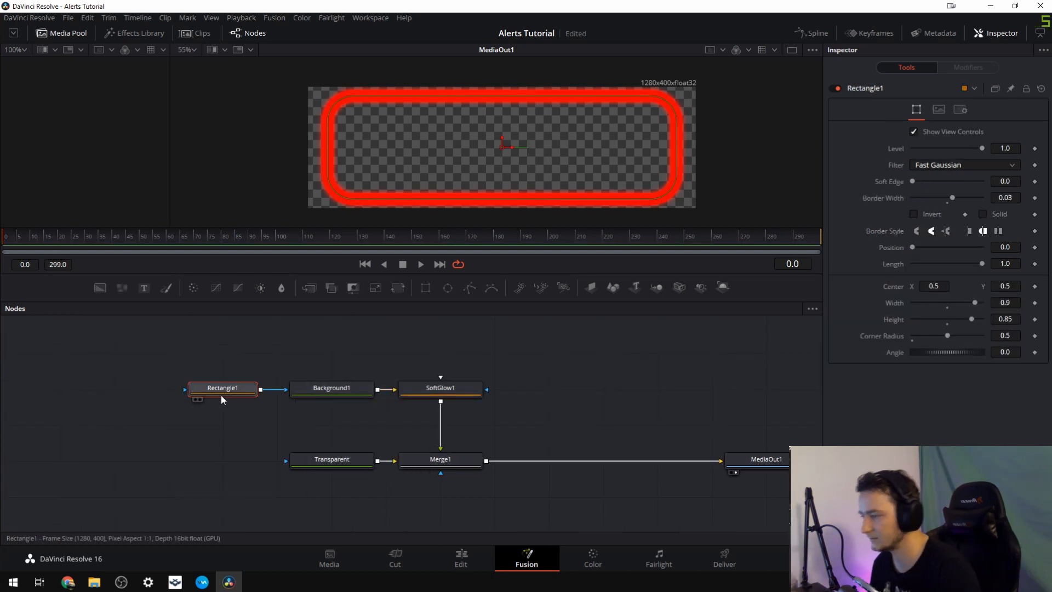
pyautogui.click(1018, 302)
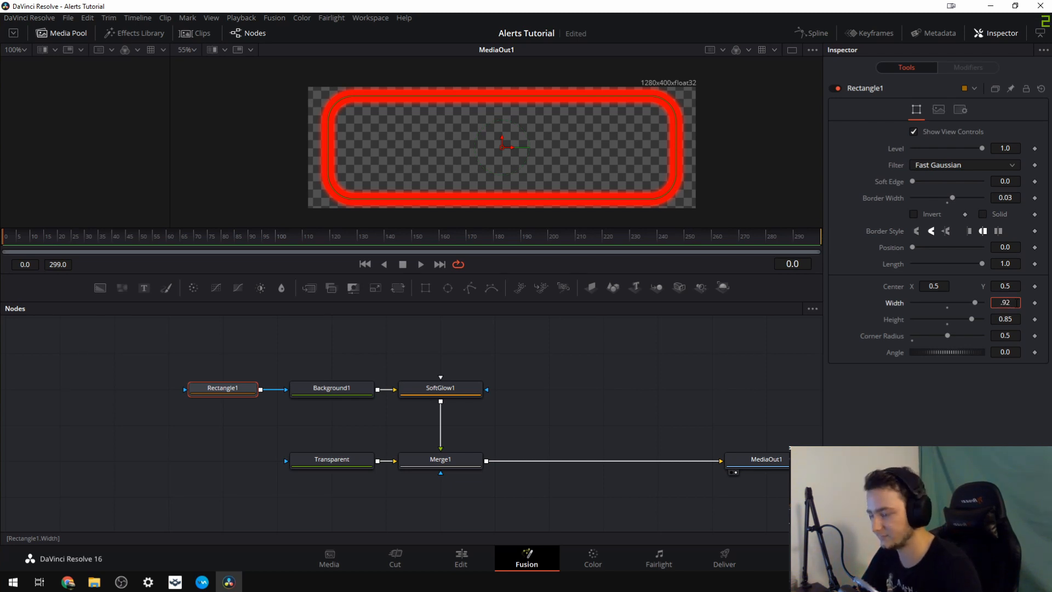
pyautogui.write('.92')
pyautogui.press('BackSpace')
pyautogui.write('5')
pyautogui.press('Tab')
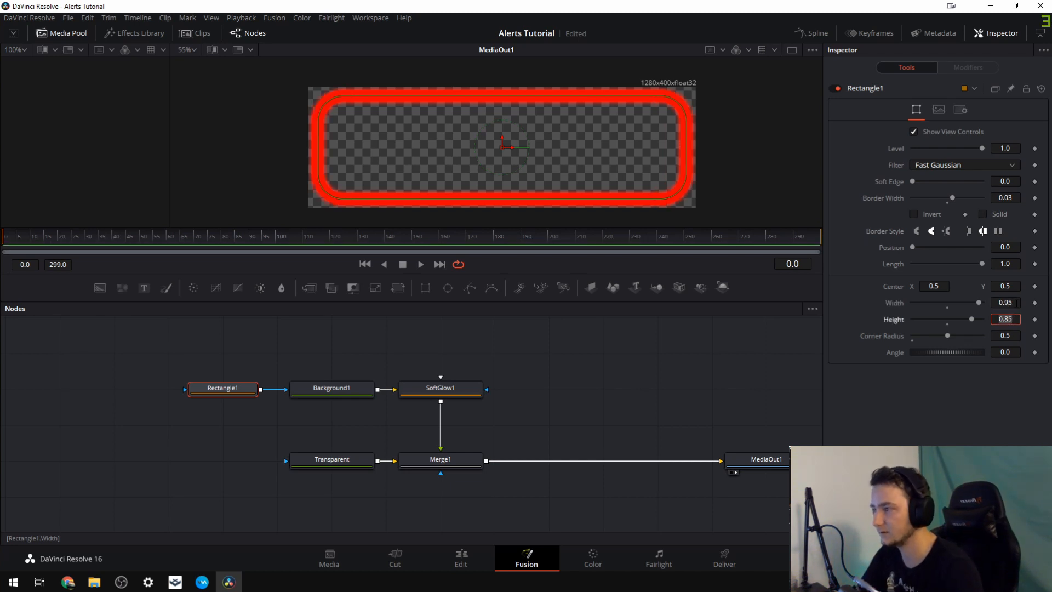
pyautogui.click(721, 185)
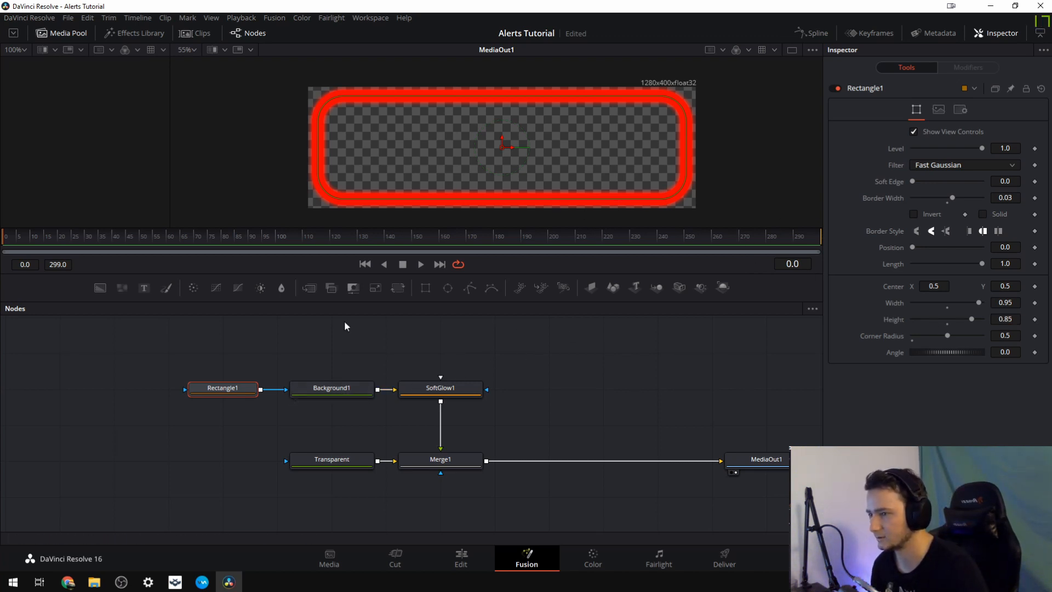
# Move the Rectangle1, Background1 and SoftGlow1 row closer above the Transparent and Merge1 row
pyautogui.moveTo(517, 420)
pyautogui.mouseDown()
pyautogui.moveTo(533, 427)
pyautogui.moveTo(530, 412)
pyautogui.mouseUp()
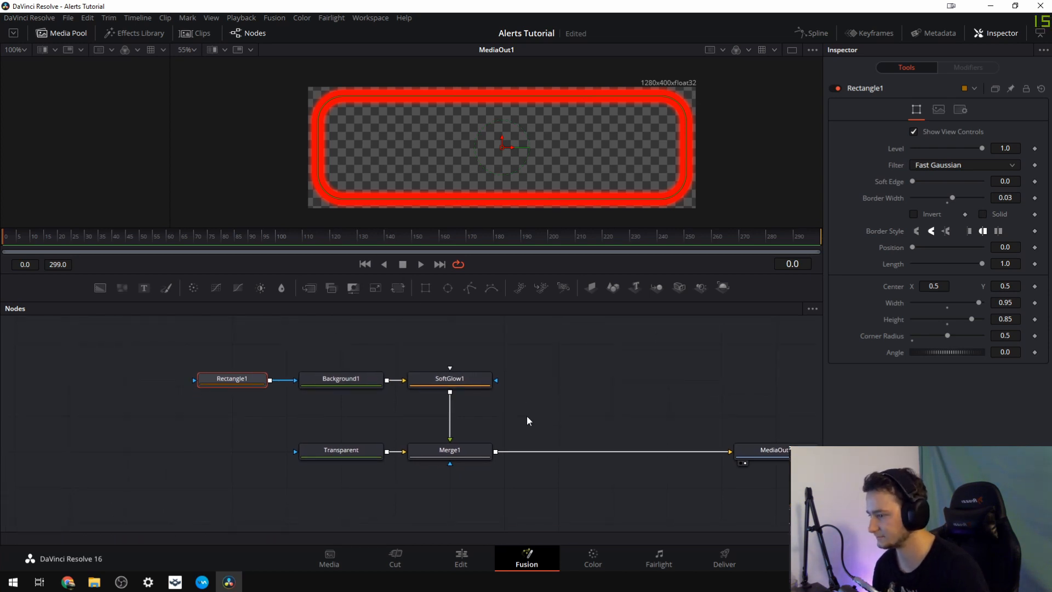
pyautogui.moveTo(487, 336); pyautogui.dragTo(183, 410)
pyautogui.moveTo(449, 378); pyautogui.dragTo(430, 362)
pyautogui.click(437, 377)
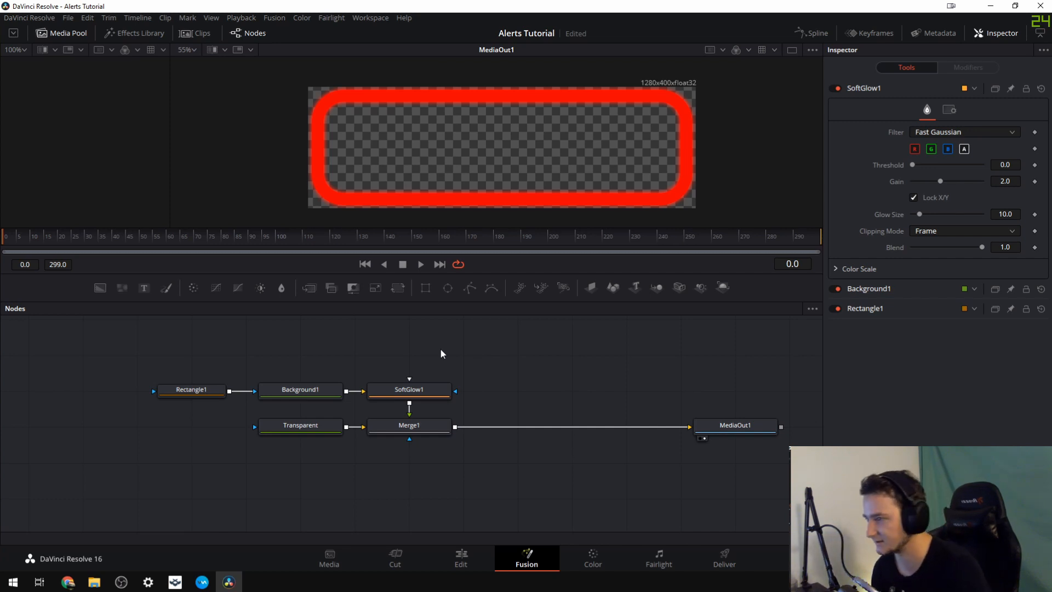
pyautogui.click(320, 402)
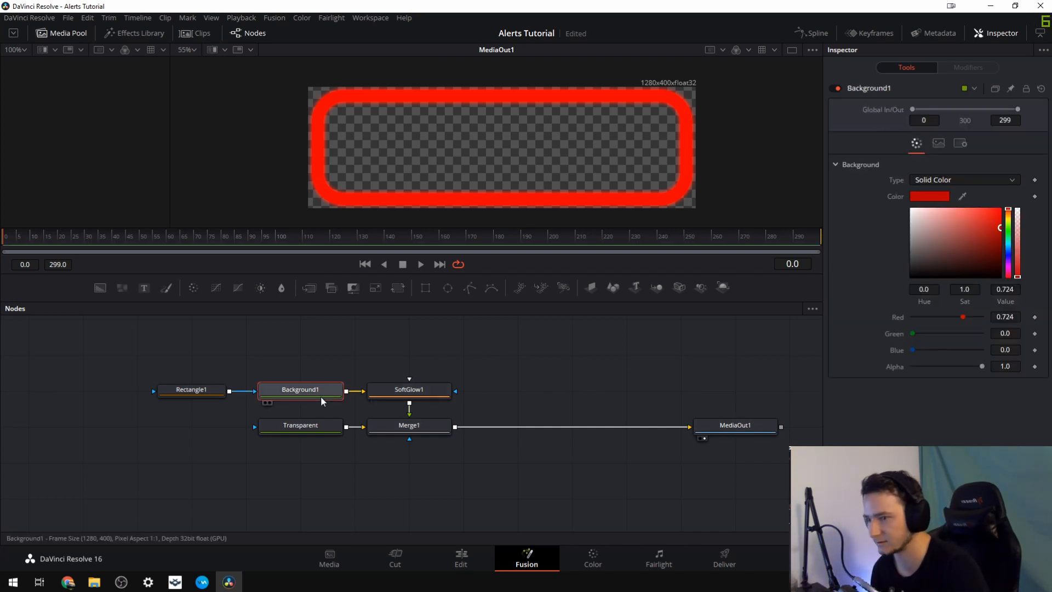
pyautogui.click(318, 360)
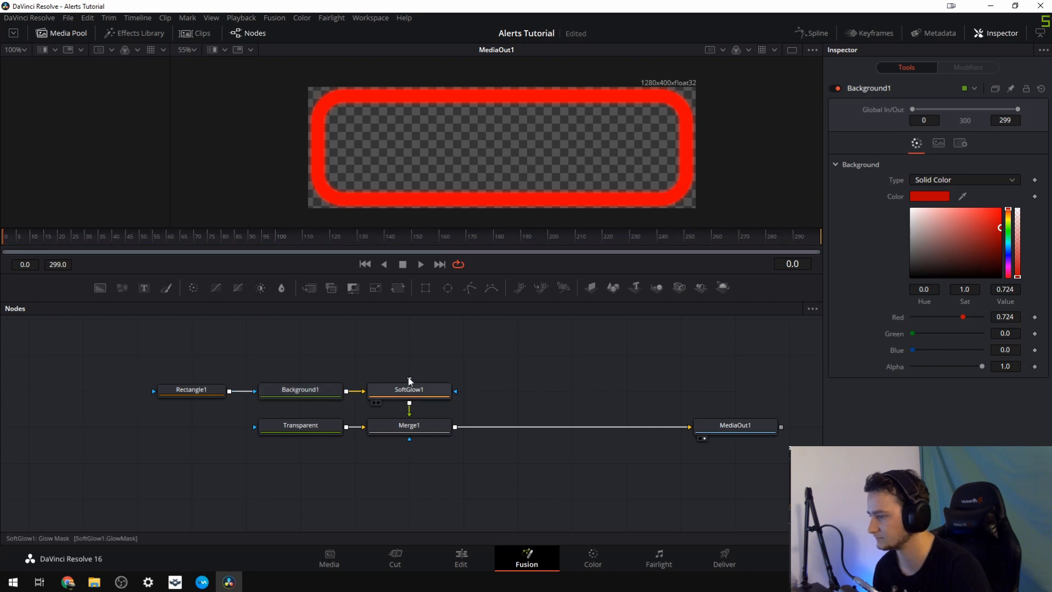
# Add a Background masked by a solid 0.95 x 0.85 Rectangle, and feed a new Merge node into the foreground of Merge1
pyautogui.moveTo(328, 362); pyautogui.dragTo(397, 392)
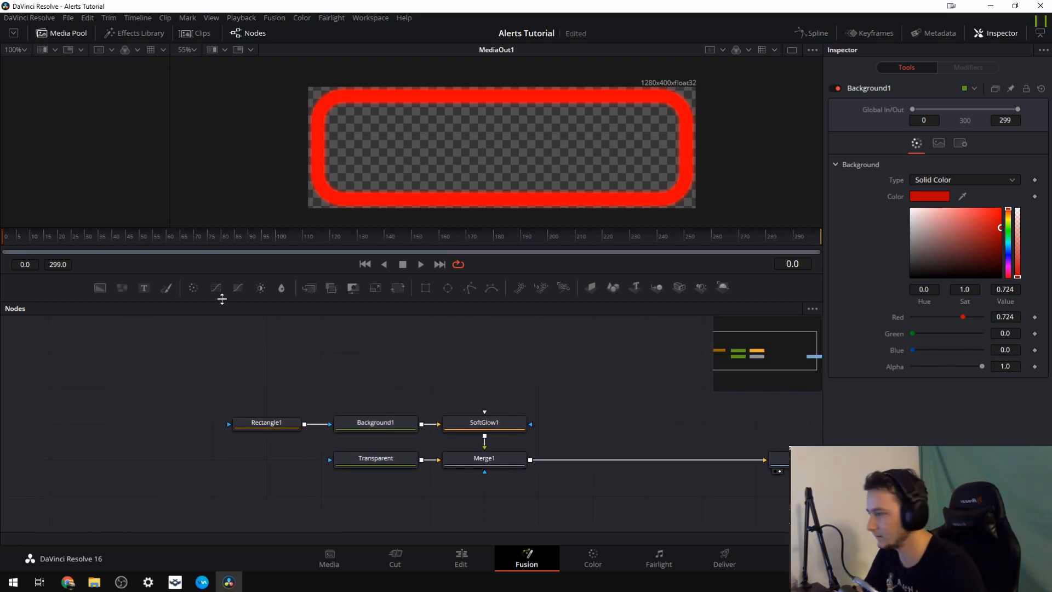
pyautogui.moveTo(120, 308); pyautogui.dragTo(357, 386)
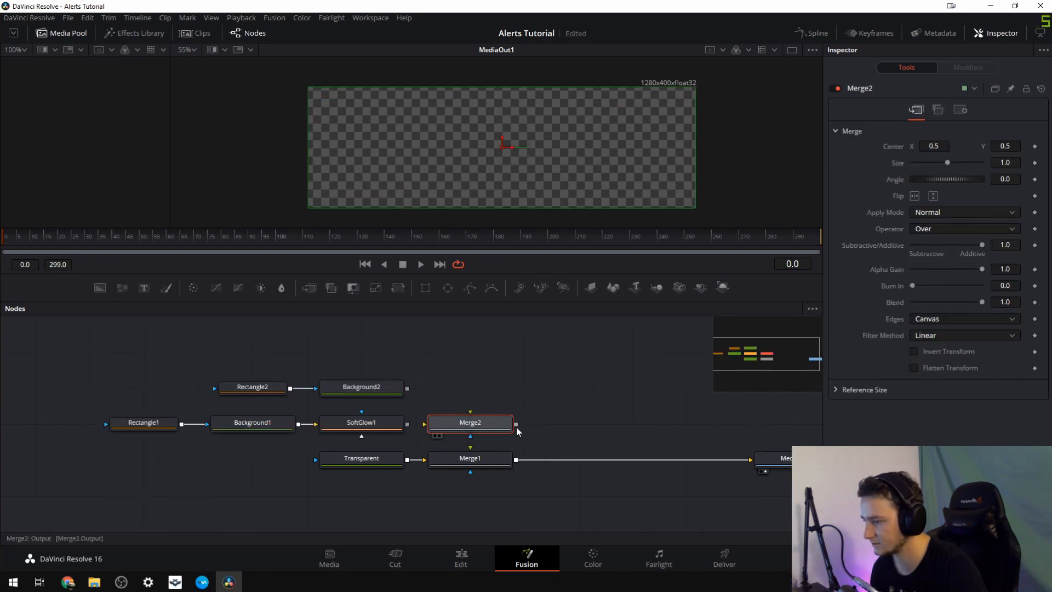
pyautogui.moveTo(516, 425); pyautogui.dragTo(472, 459)
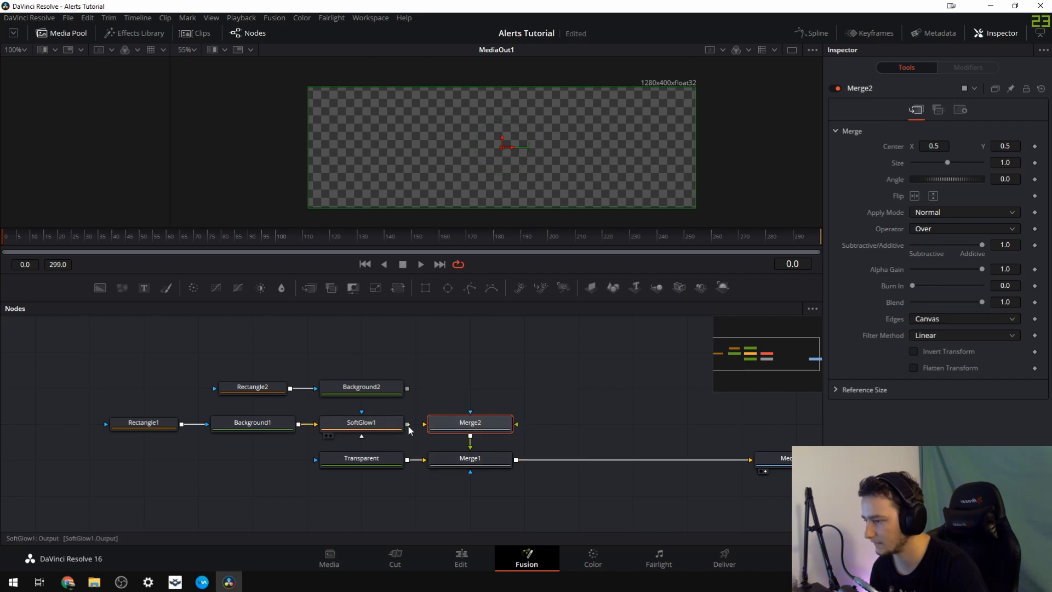
# Swap the SoftGlow1 and Background2 rows, and connect Background2 as the background and SoftGlow1 as the foreground of Merge2
pyautogui.moveTo(409, 407); pyautogui.dragTo(125, 446)
pyautogui.moveTo(337, 426); pyautogui.dragTo(126, 426)
pyautogui.moveTo(333, 358); pyautogui.dragTo(333, 394)
pyautogui.click(379, 439)
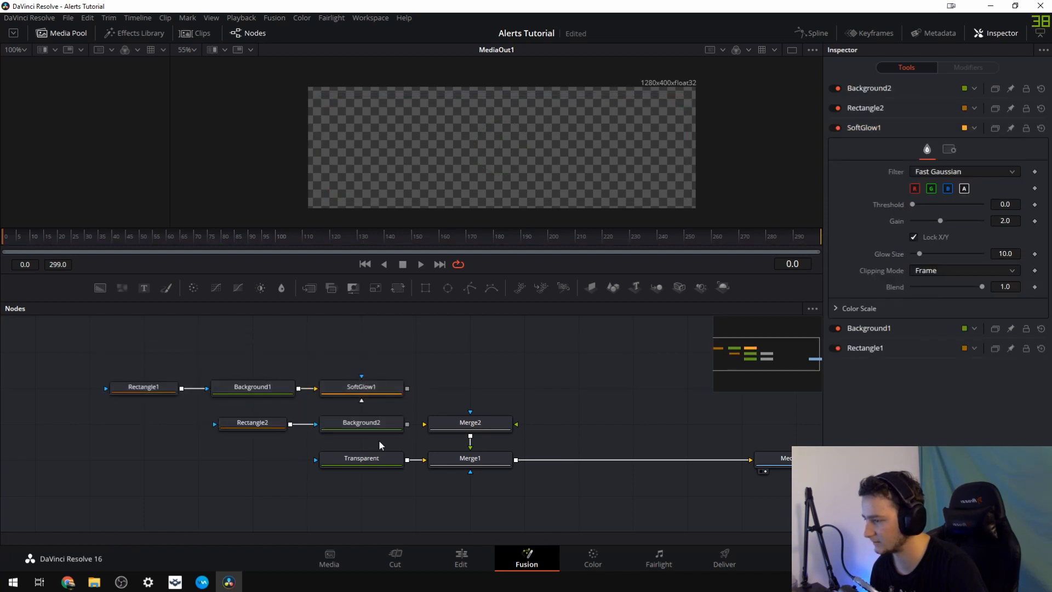
pyautogui.moveTo(407, 424); pyautogui.dragTo(437, 425)
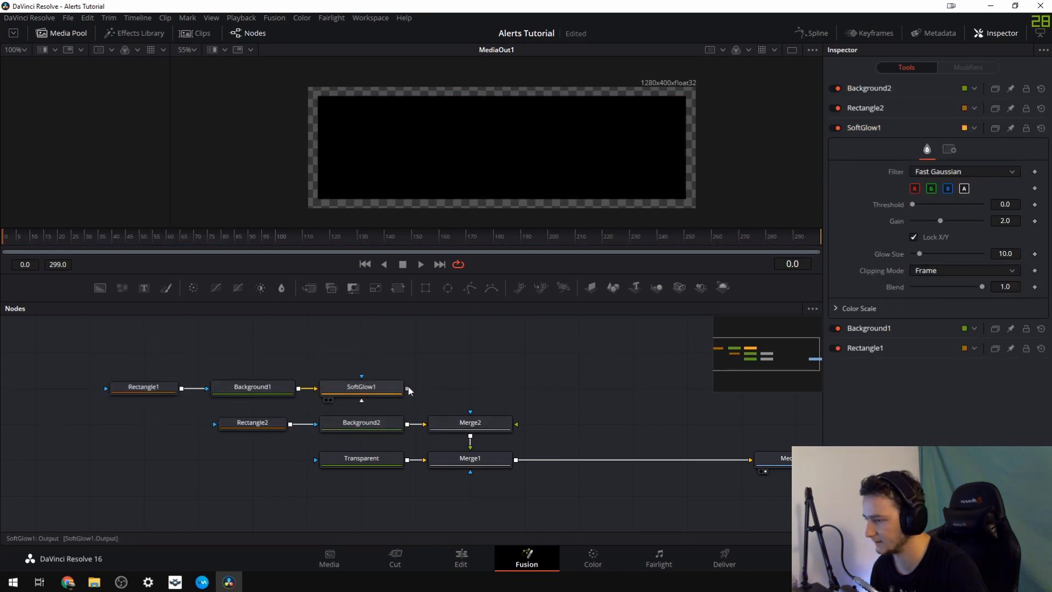
pyautogui.moveTo(407, 388); pyautogui.dragTo(514, 423)
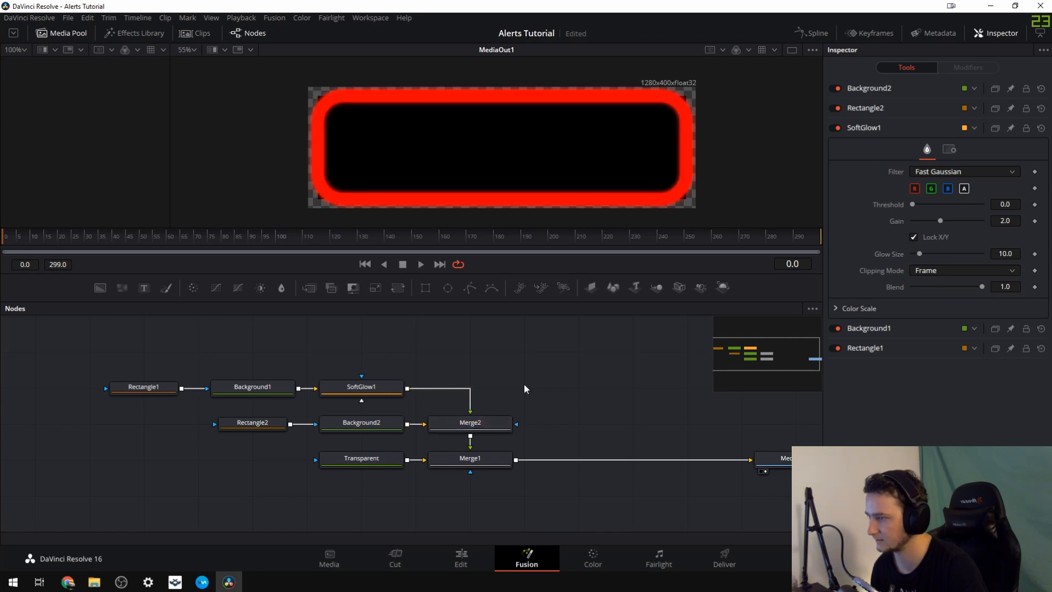
# Set the corner radius of the Rectangle2 fill mask to 0.5 to match the border
pyautogui.click(347, 426)
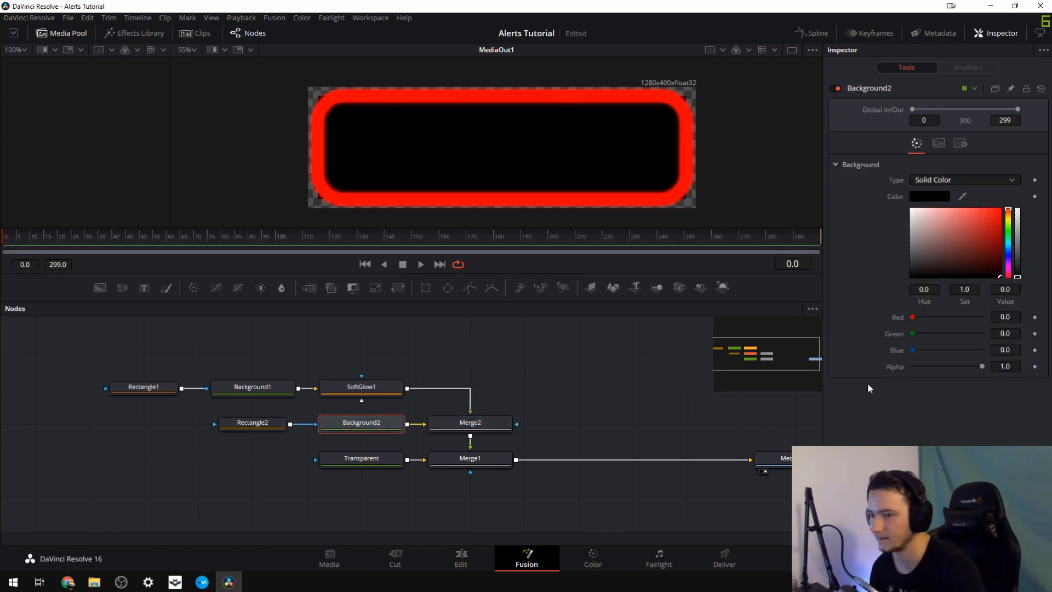
pyautogui.click(251, 423)
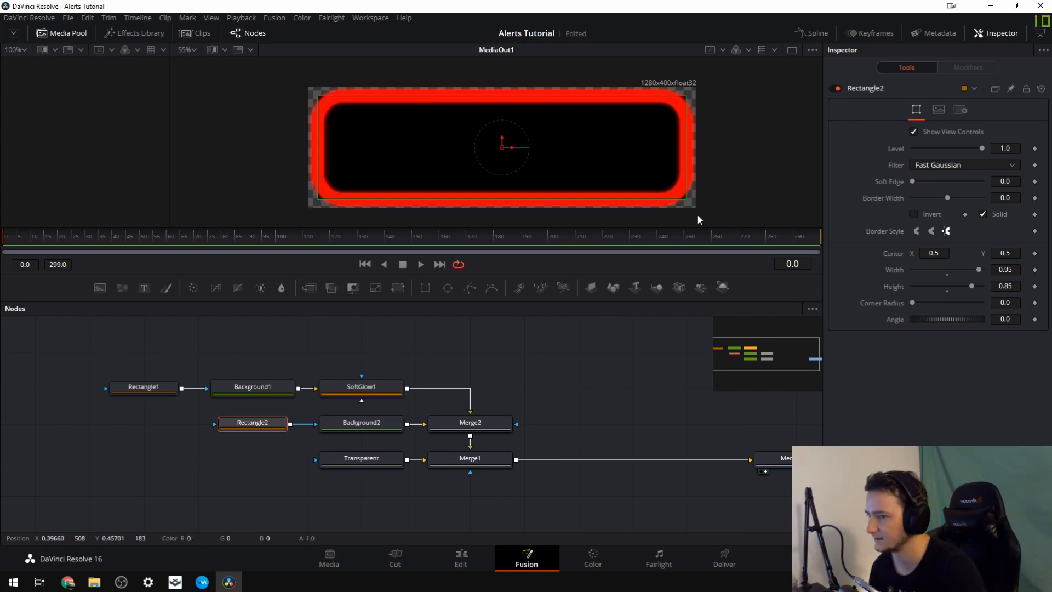
pyautogui.click(1005, 269)
pyautogui.press('Tab')
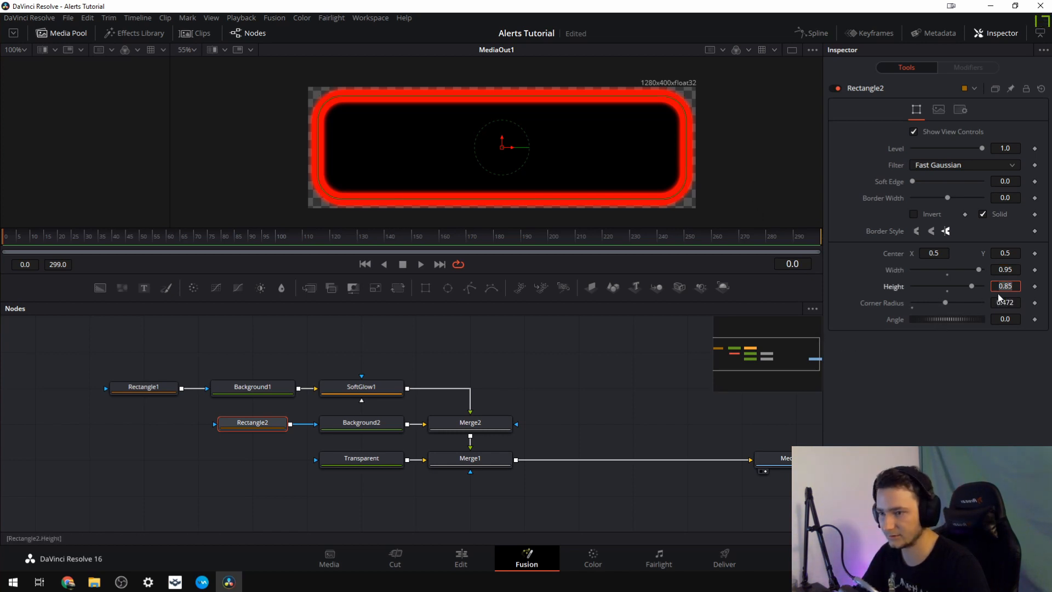
pyautogui.click(1017, 300)
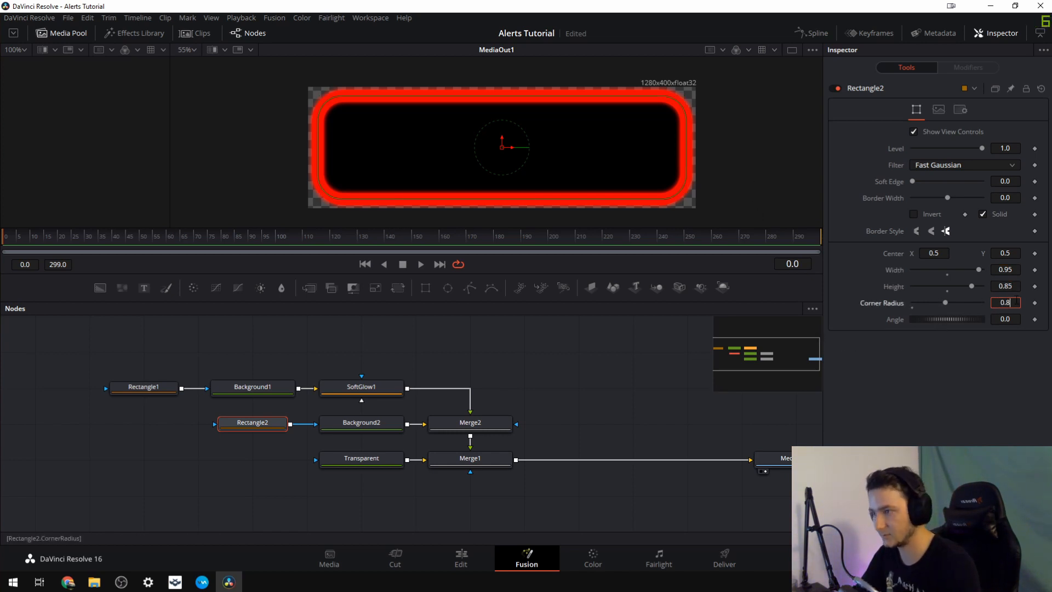
pyautogui.press('Tab')
pyautogui.click(1016, 300)
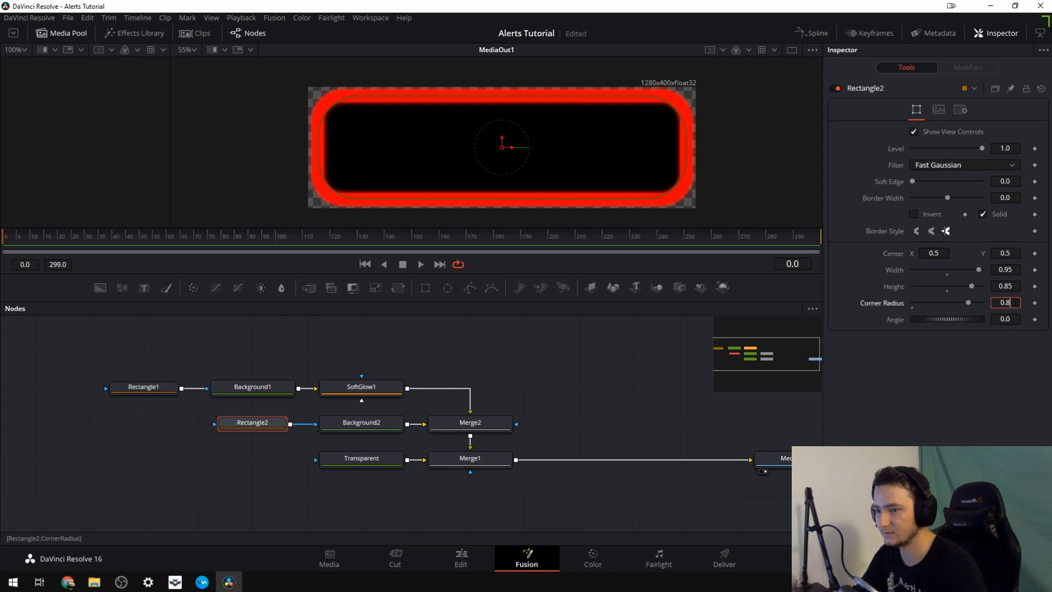
pyautogui.write('5')
pyautogui.press('Tab')
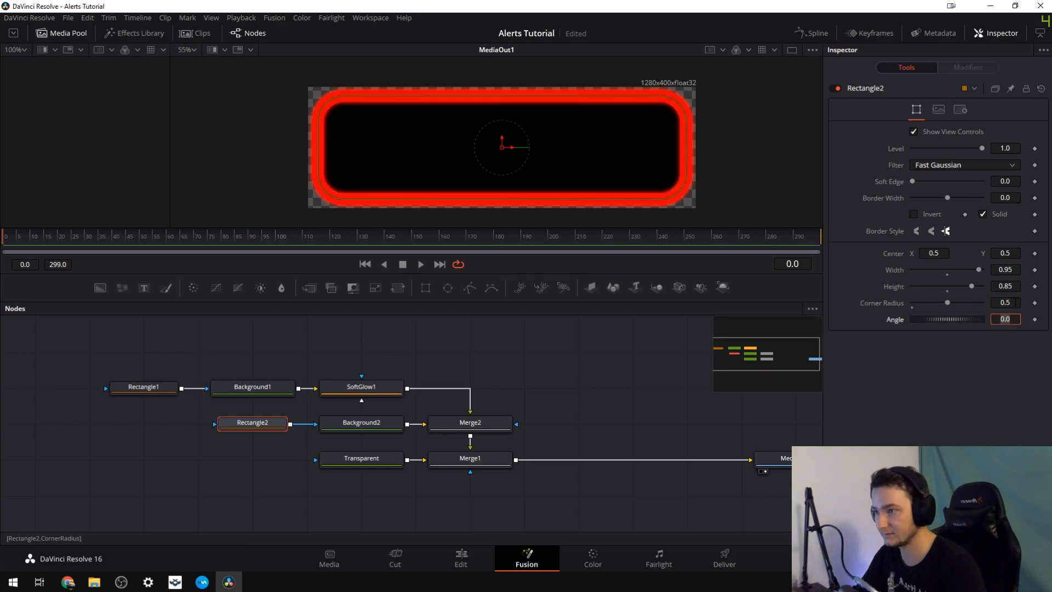
pyautogui.click(715, 147)
# Color Background2 dark purple with hue 0.776 and value 0.598, and Background1 bright violet with hue 0.744 and value 1.0
pyautogui.click(361, 422)
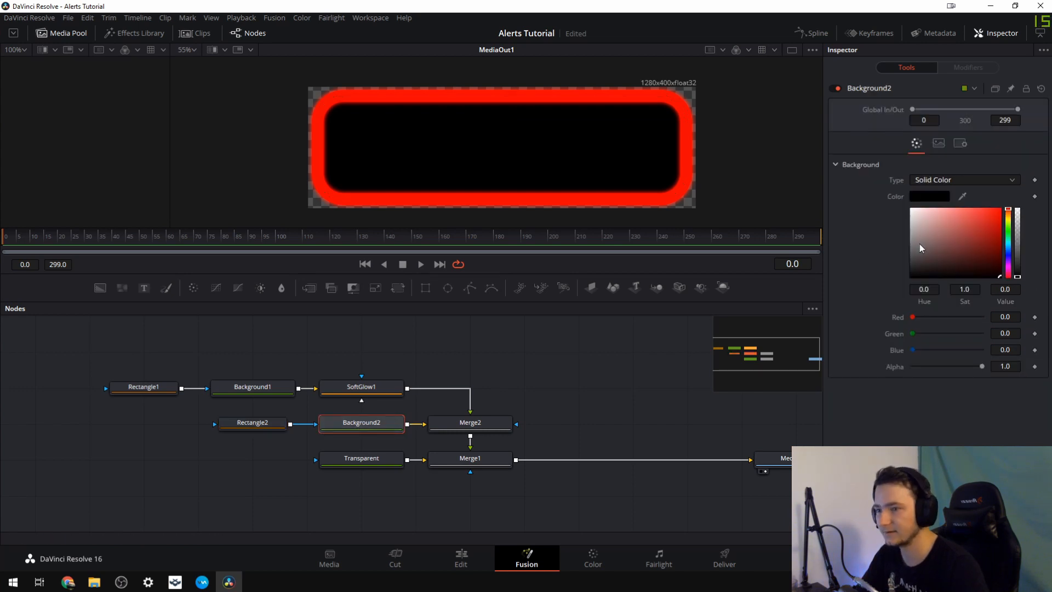
pyautogui.moveTo(919, 244); pyautogui.dragTo(869, 222)
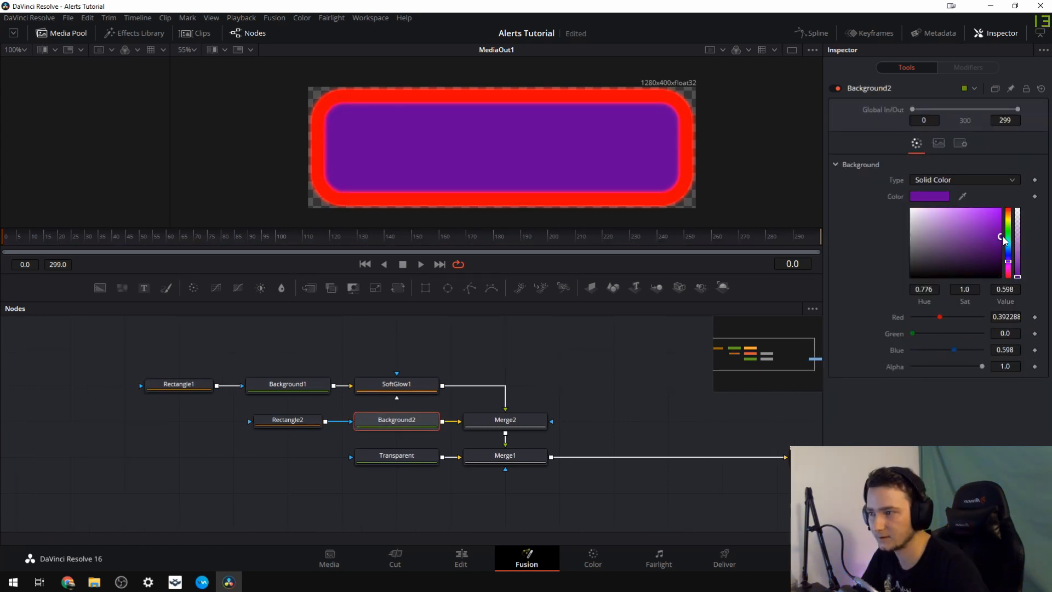
pyautogui.click(287, 389)
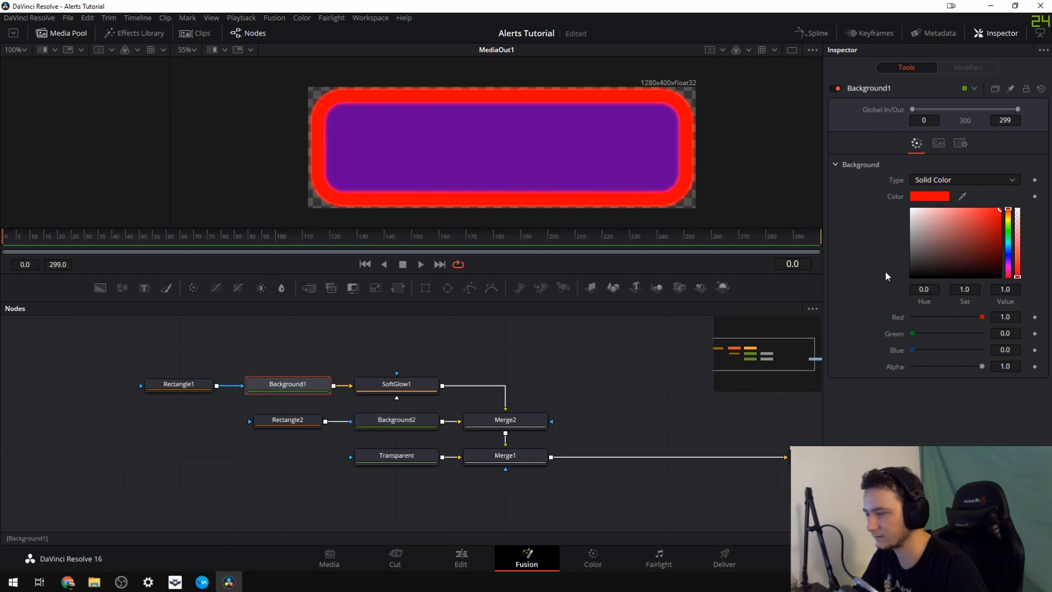
pyautogui.moveTo(1013, 252); pyautogui.dragTo(1010, 259)
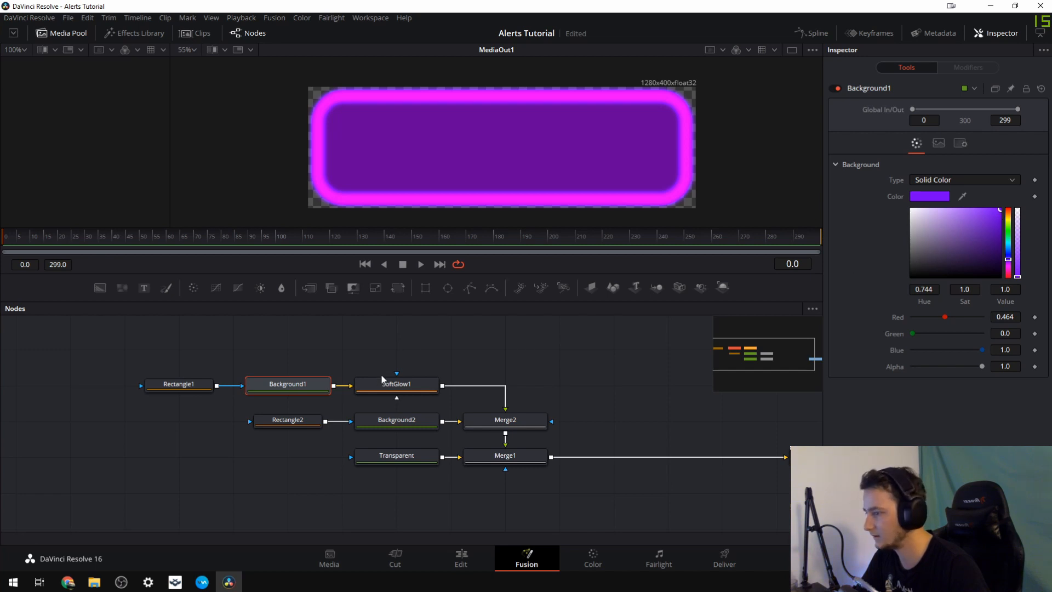
# Darken Background1 to a color value of 0.811 and Background2 to a color value of 0.488
pyautogui.moveTo(1006, 221); pyautogui.dragTo(1007, 225)
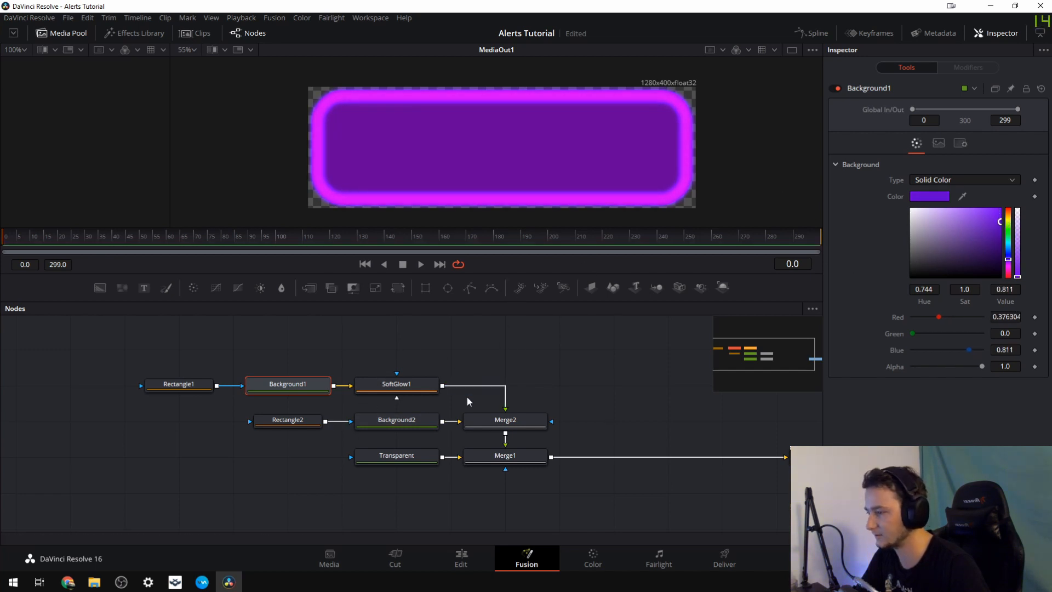
pyautogui.click(397, 420)
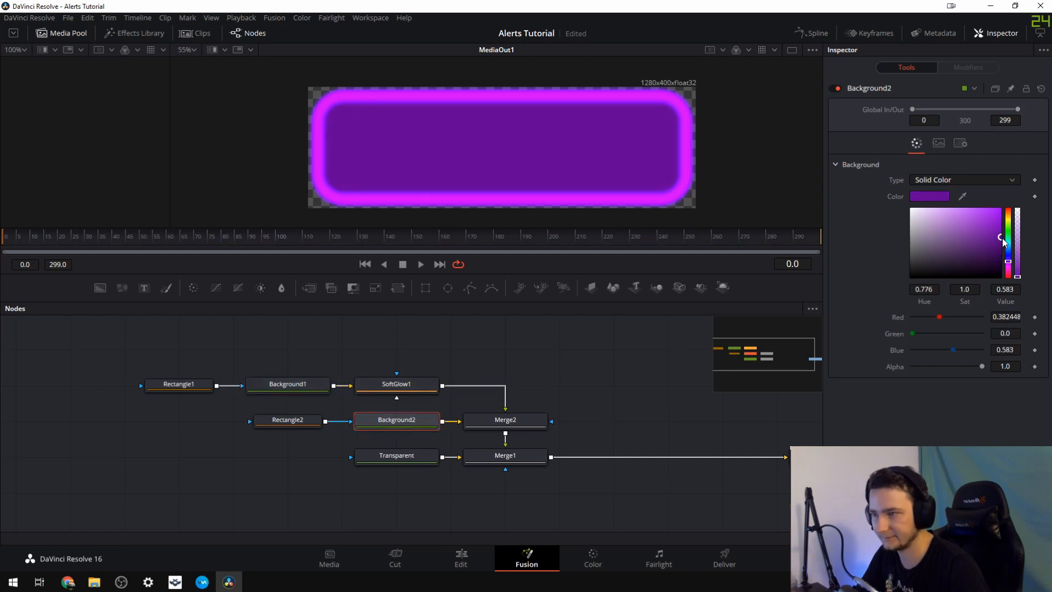
pyautogui.moveTo(1004, 241); pyautogui.dragTo(1007, 247)
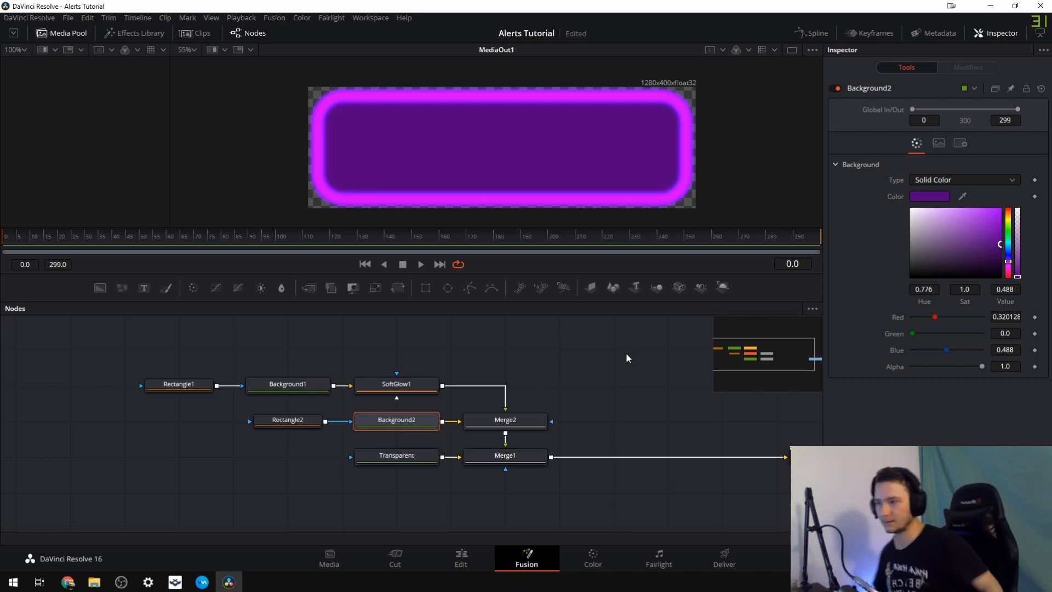
# Rearrange SoftGlow1, Background1 and Rectangle1 into a mirrored row on the opposite side of Merge2 from Background2, level with it
pyautogui.moveTo(595, 359); pyautogui.dragTo(549, 365)
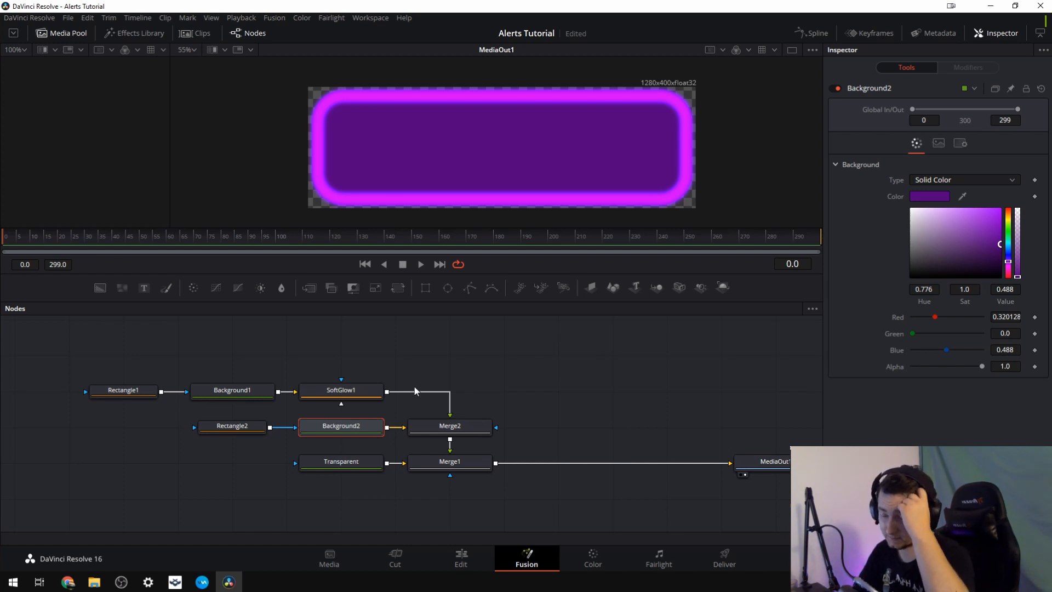
pyautogui.moveTo(451, 372); pyautogui.dragTo(489, 376)
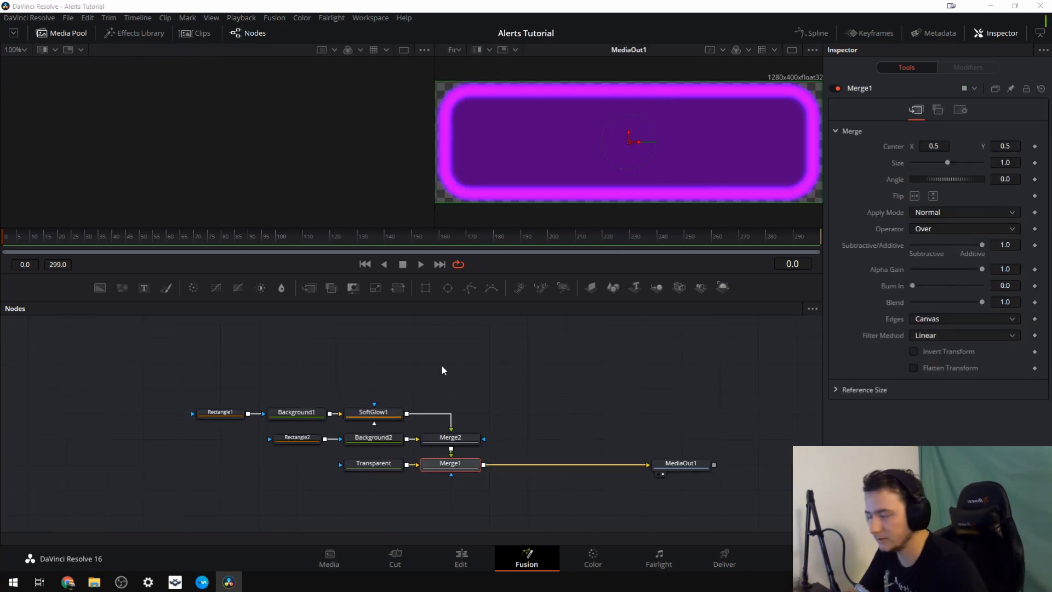
pyautogui.moveTo(441, 367); pyautogui.dragTo(464, 359)
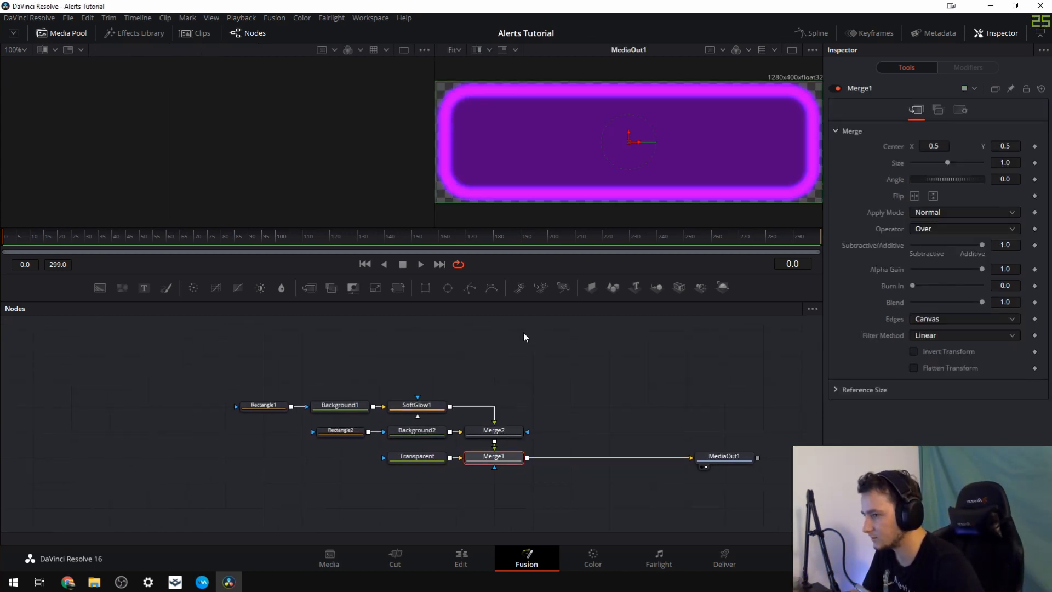
pyautogui.moveTo(524, 332); pyautogui.dragTo(278, 414)
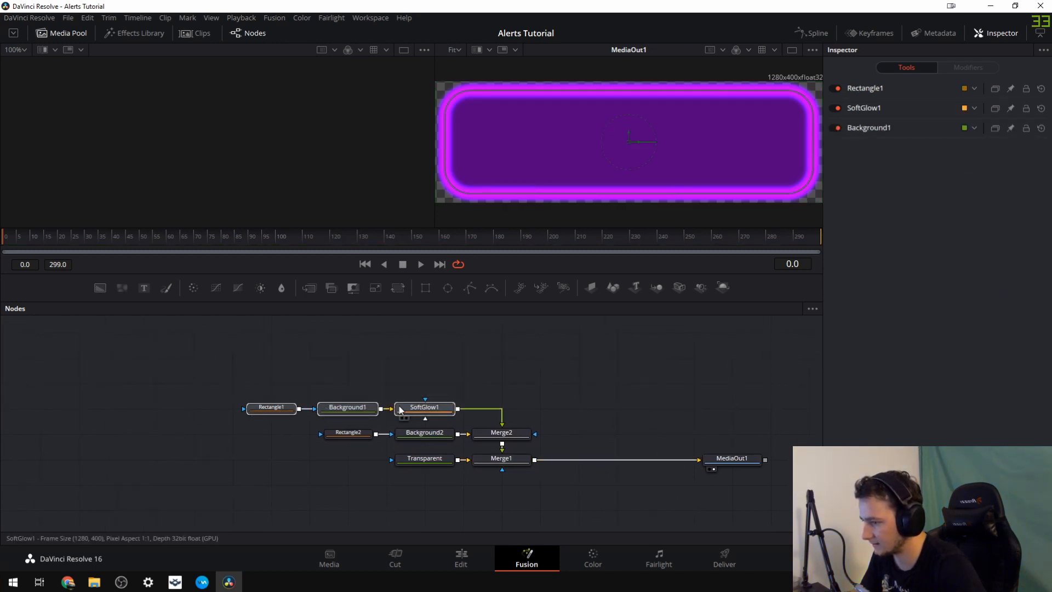
pyautogui.moveTo(400, 410); pyautogui.dragTo(649, 386)
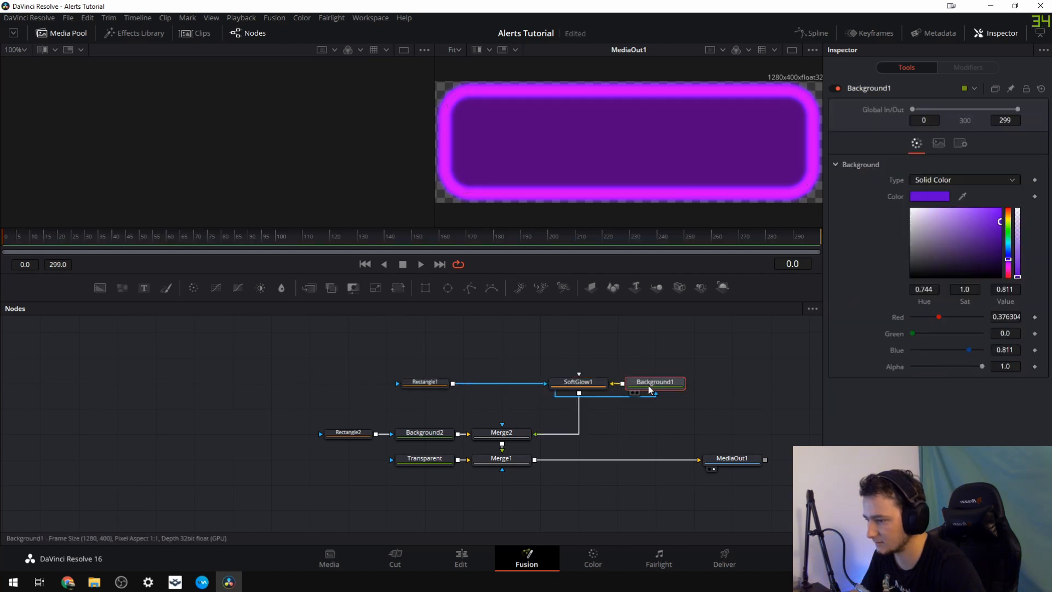
pyautogui.moveTo(440, 390); pyautogui.dragTo(748, 389)
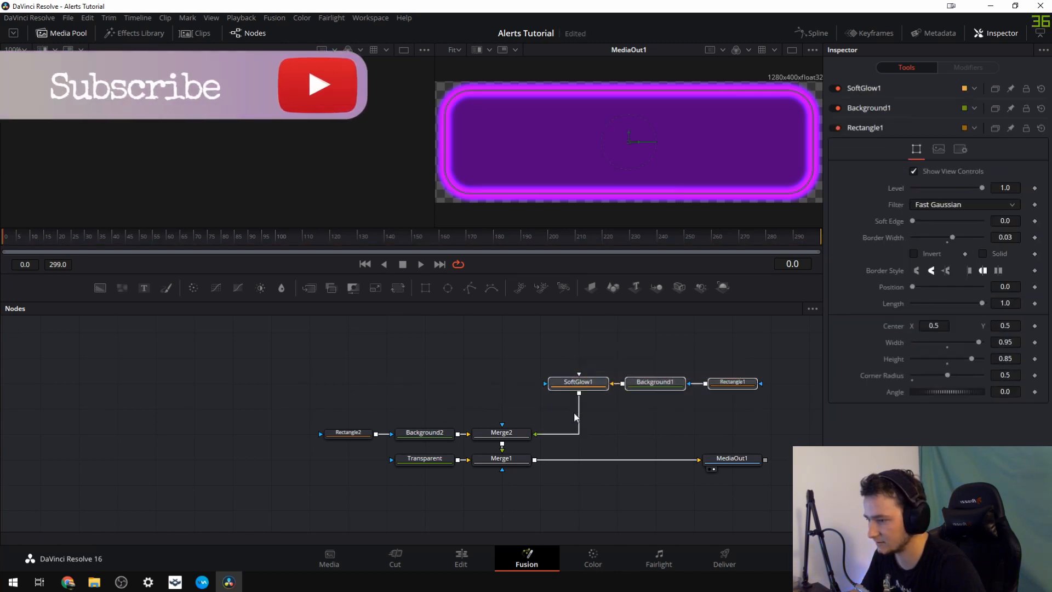
pyautogui.moveTo(578, 382); pyautogui.dragTo(578, 432)
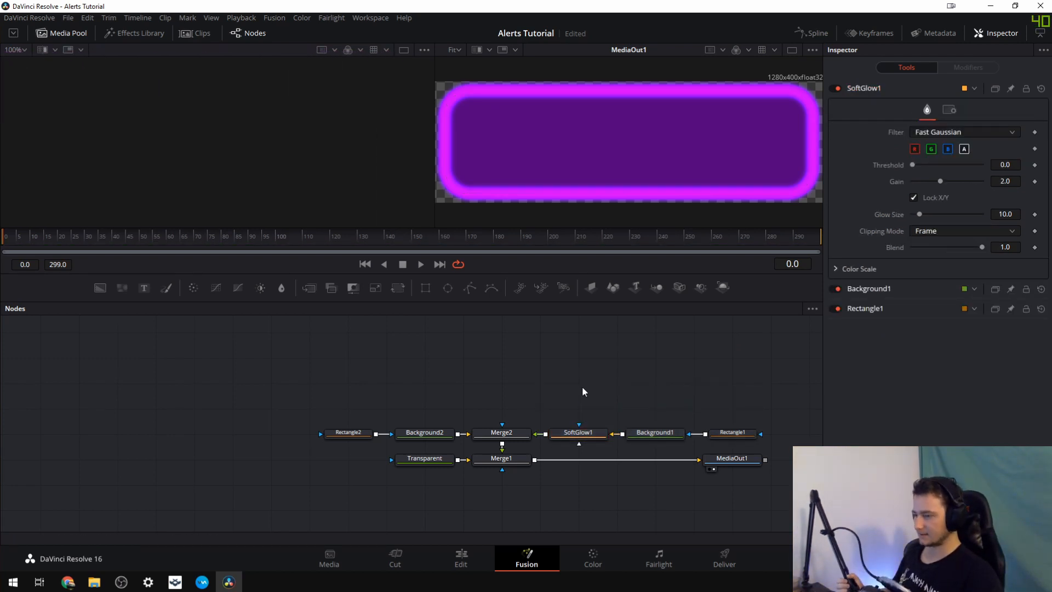
# Find the Glitter template among the particle effects and add it to the node graph
pyautogui.moveTo(587, 378); pyautogui.dragTo(553, 382)
pyautogui.scroll(1, 556, 368)
pyautogui.scroll(-1, 553, 382)
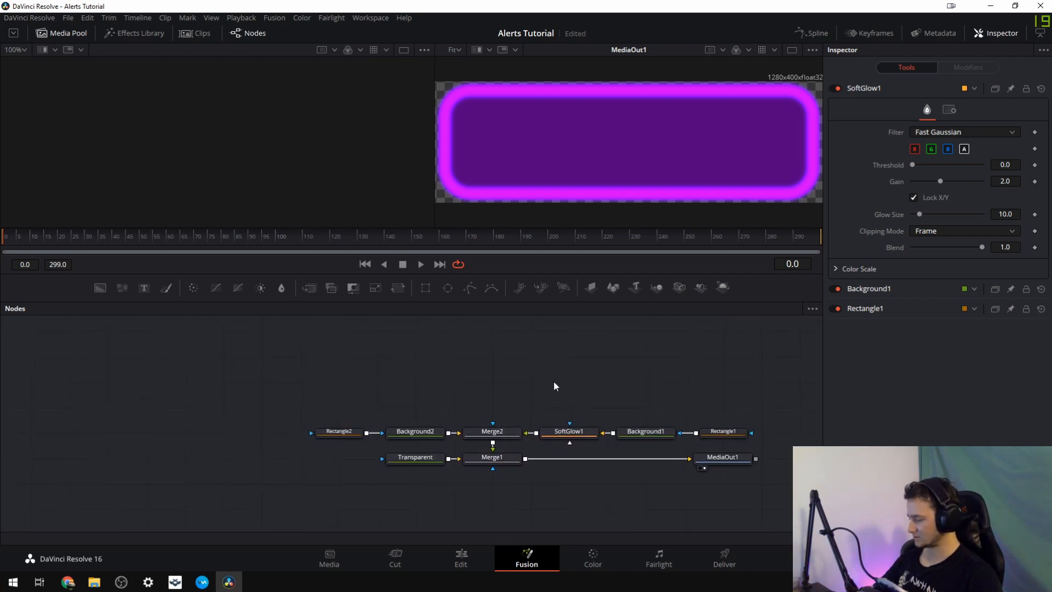
pyautogui.click(142, 34)
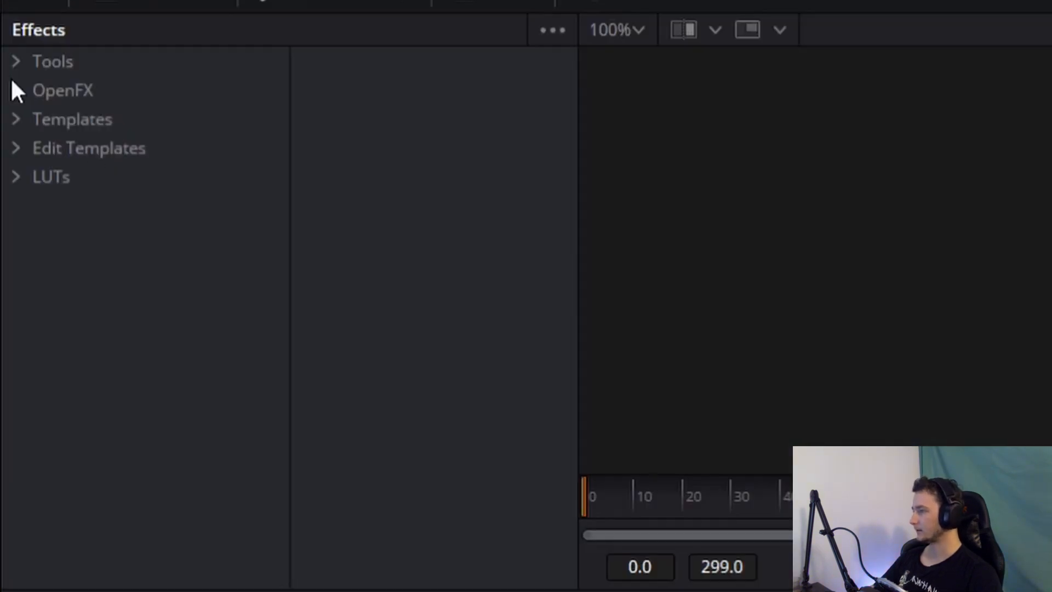
pyautogui.click(10, 74)
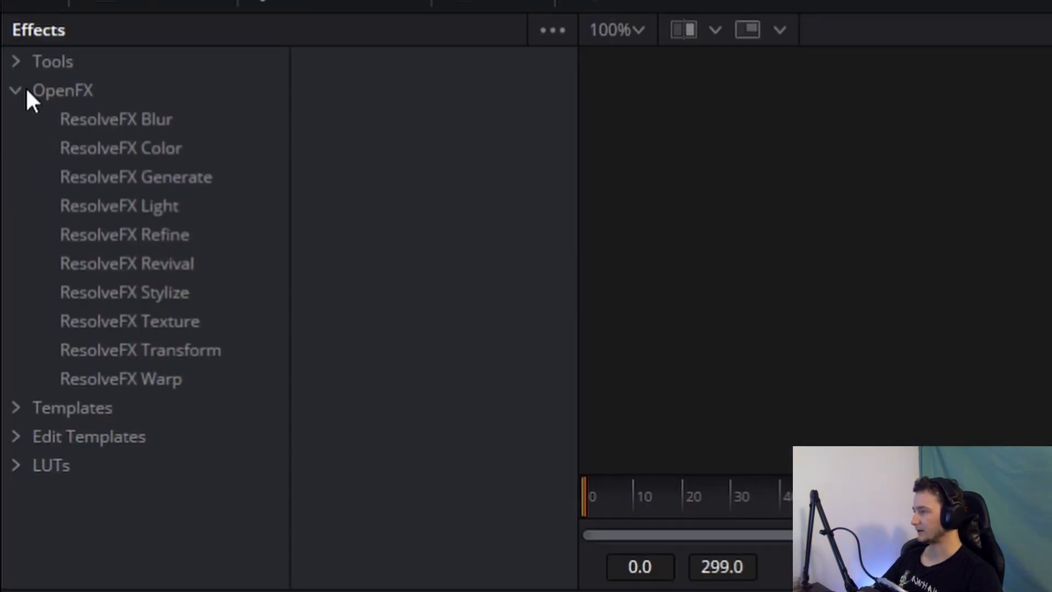
pyautogui.click(18, 85)
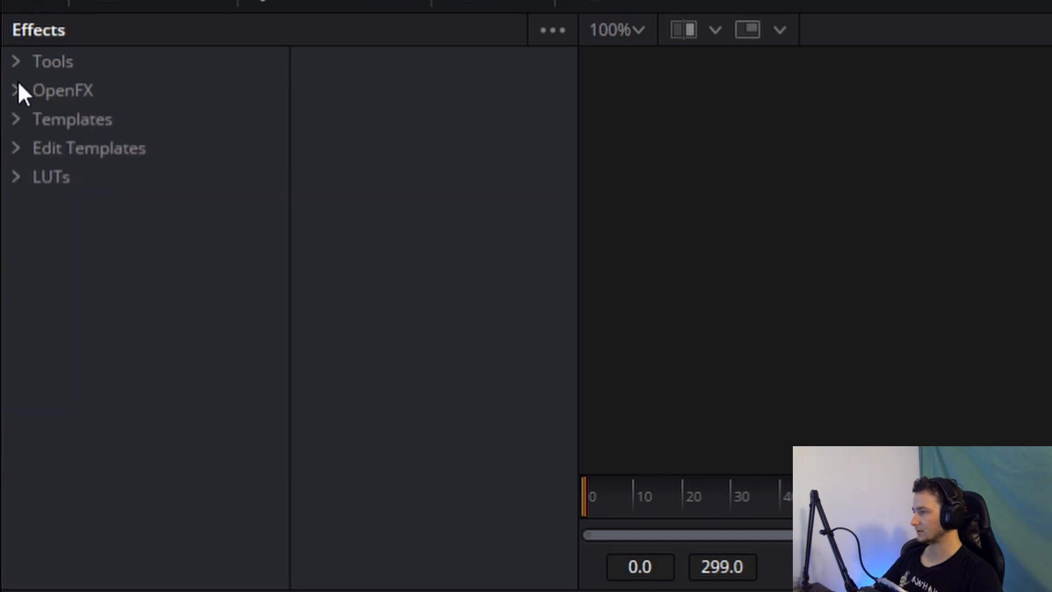
pyautogui.click(15, 120)
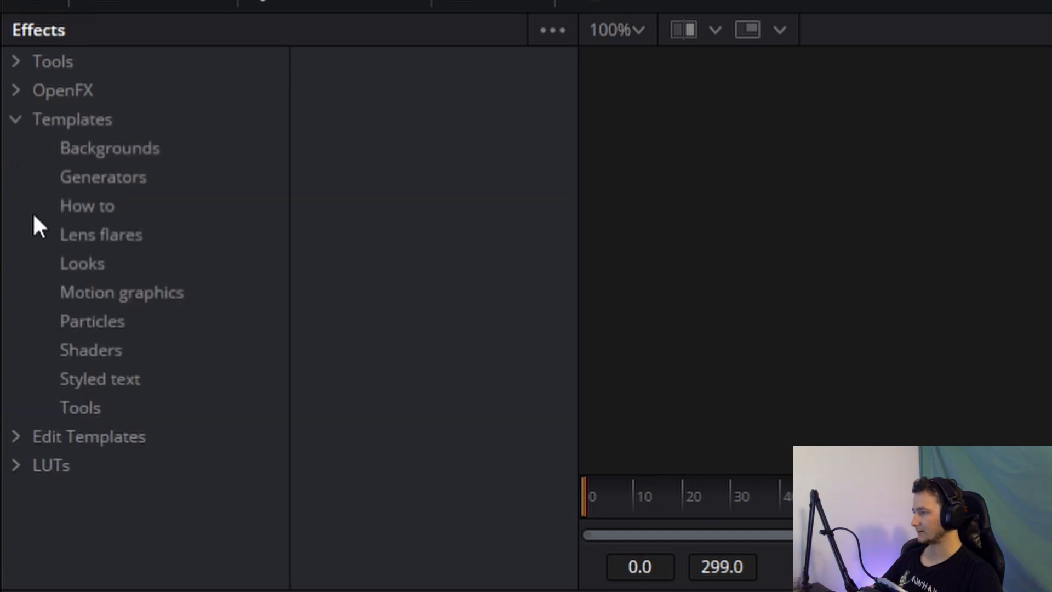
pyautogui.click(94, 323)
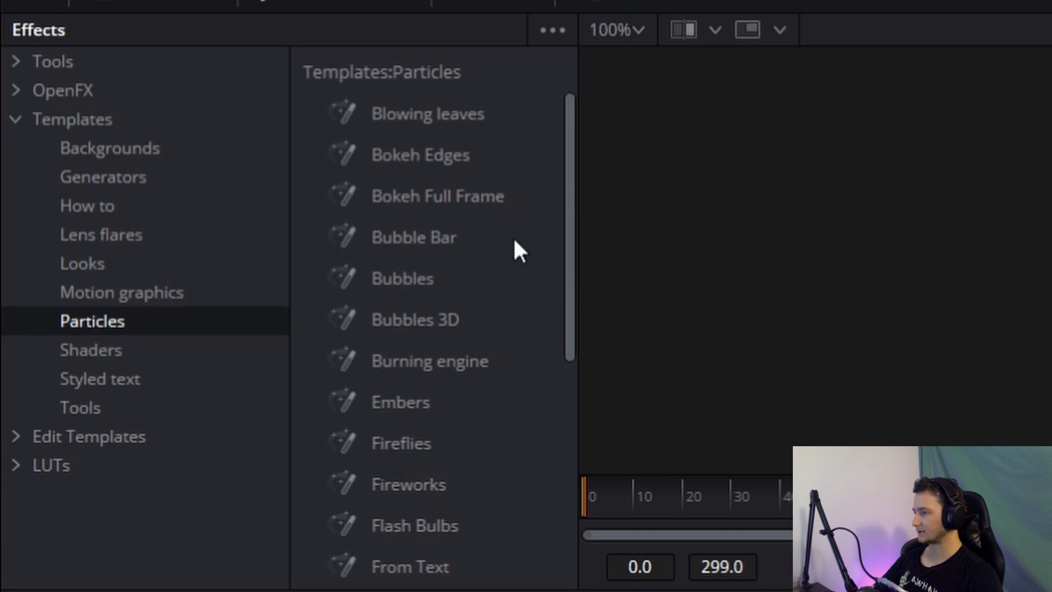
pyautogui.moveTo(570, 184); pyautogui.dragTo(568, 401)
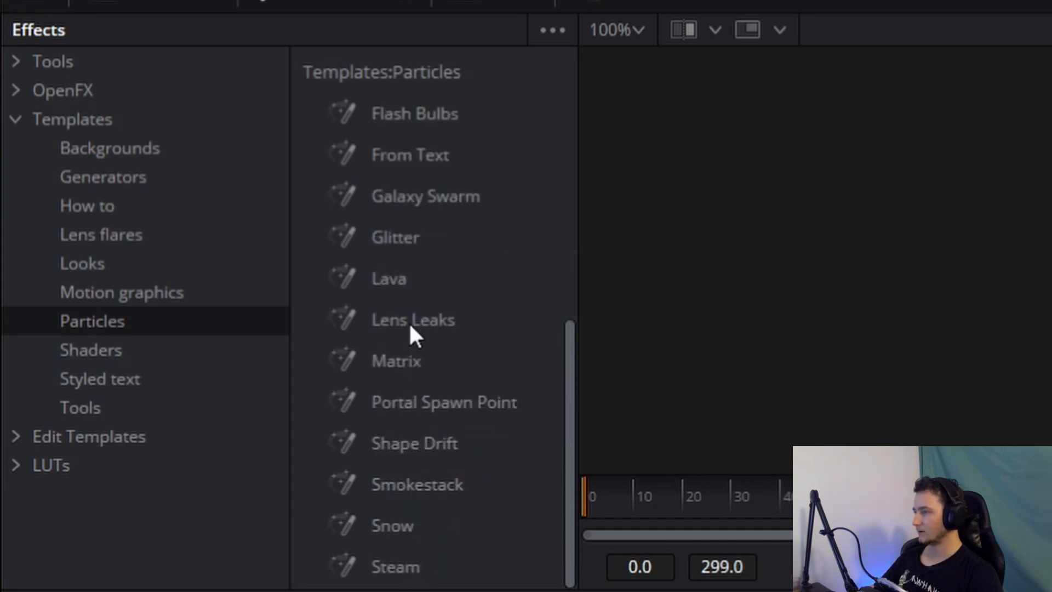
pyautogui.moveTo(388, 241); pyautogui.dragTo(526, 591)
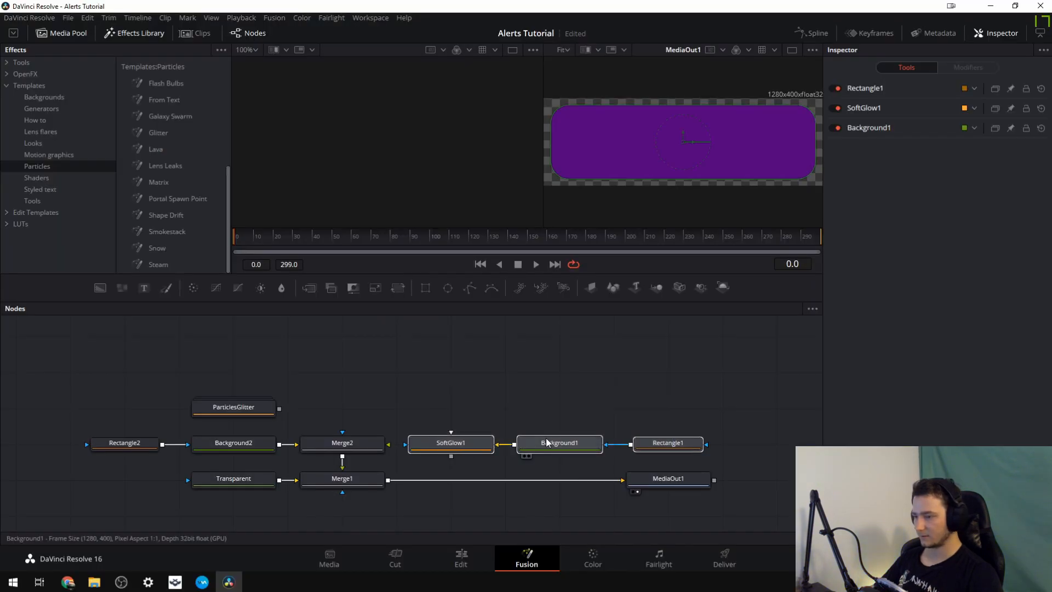
# Move the border nodes aside and add a Merge for layering the glitter over the purple fill, masked by Rectangle2, beneath the border
pyautogui.moveTo(548, 441); pyautogui.dragTo(552, 409)
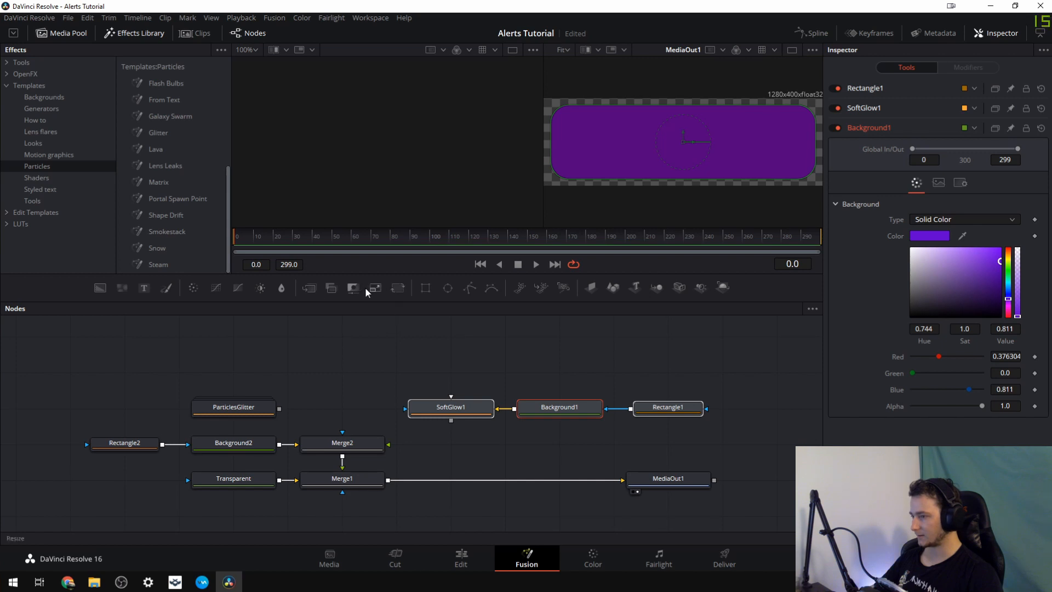
pyautogui.moveTo(309, 288); pyautogui.dragTo(339, 430)
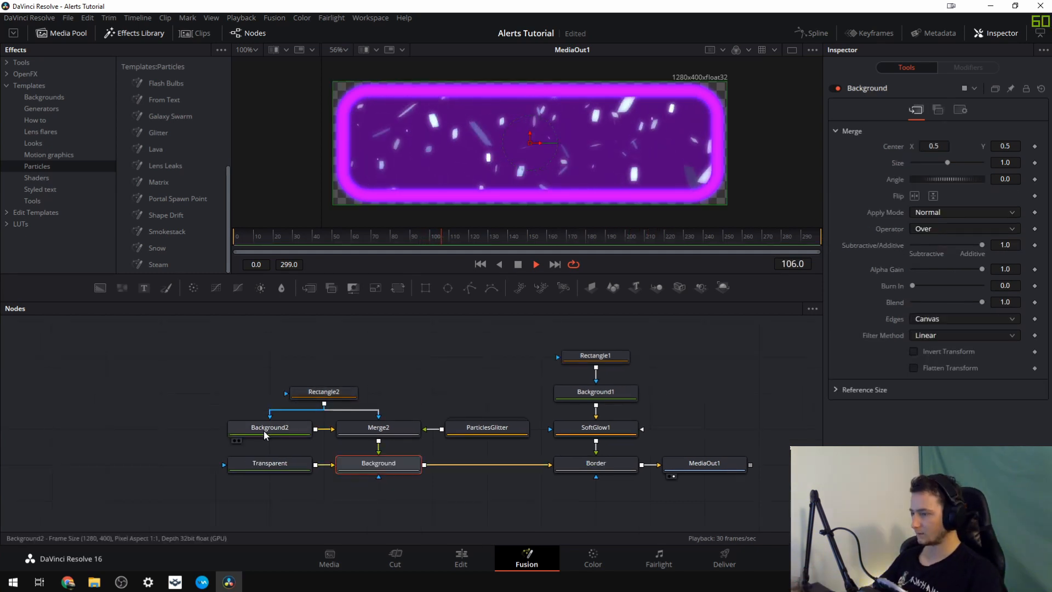
# Review the shared Rectangle2 mask and the Border merge in the reorganized node graph
pyautogui.click(314, 392)
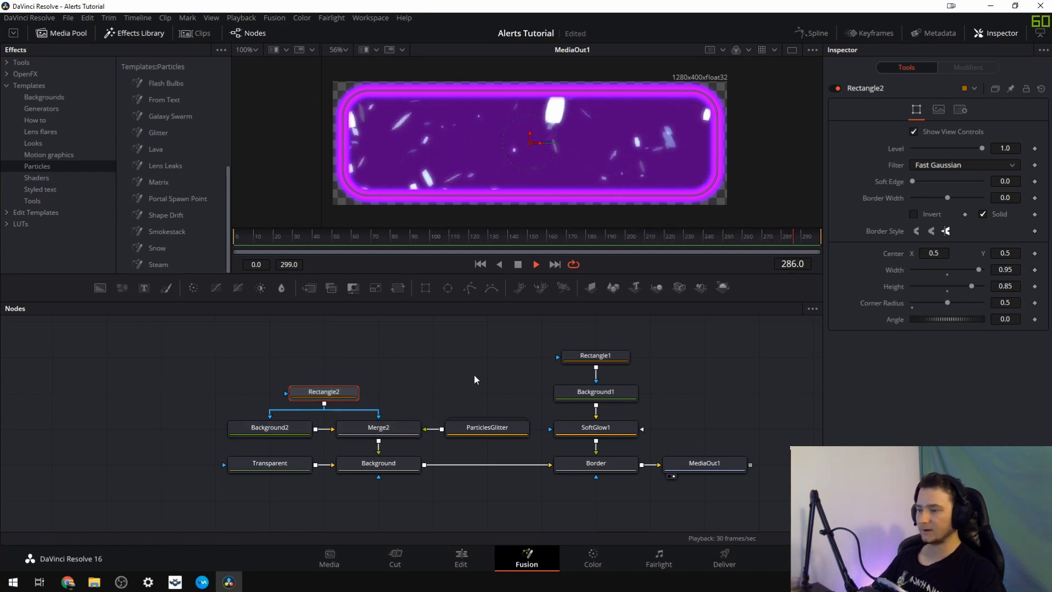
pyautogui.moveTo(527, 391); pyautogui.dragTo(491, 384)
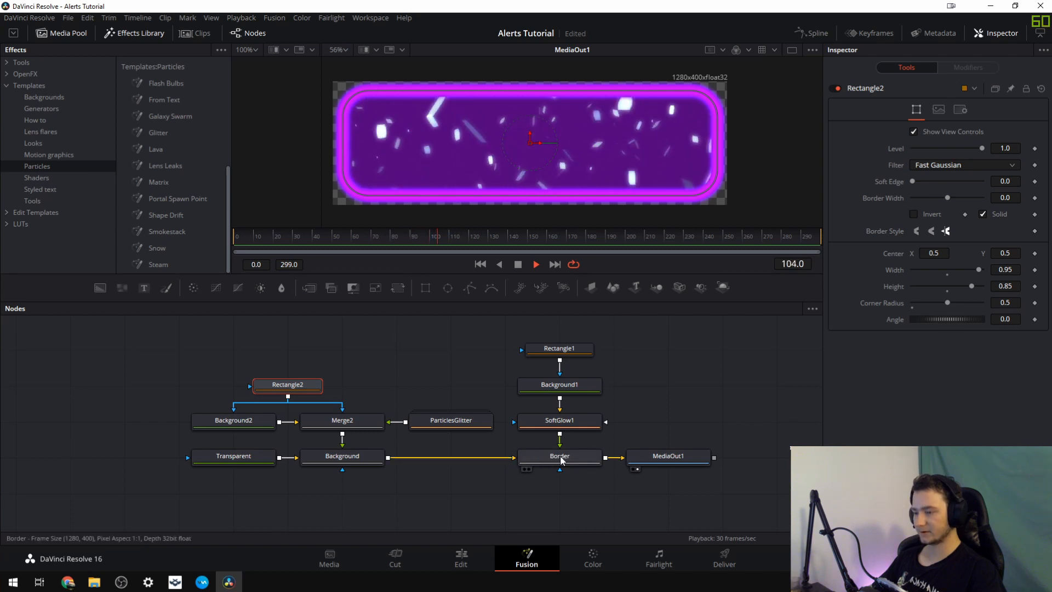
pyautogui.click(577, 460)
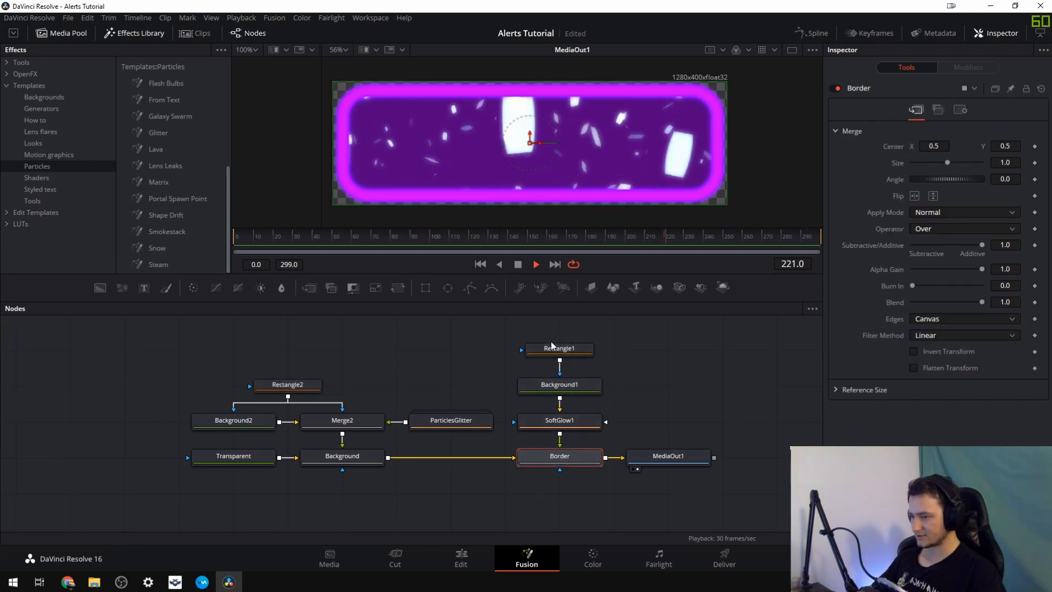
pyautogui.moveTo(476, 386); pyautogui.dragTo(505, 397)
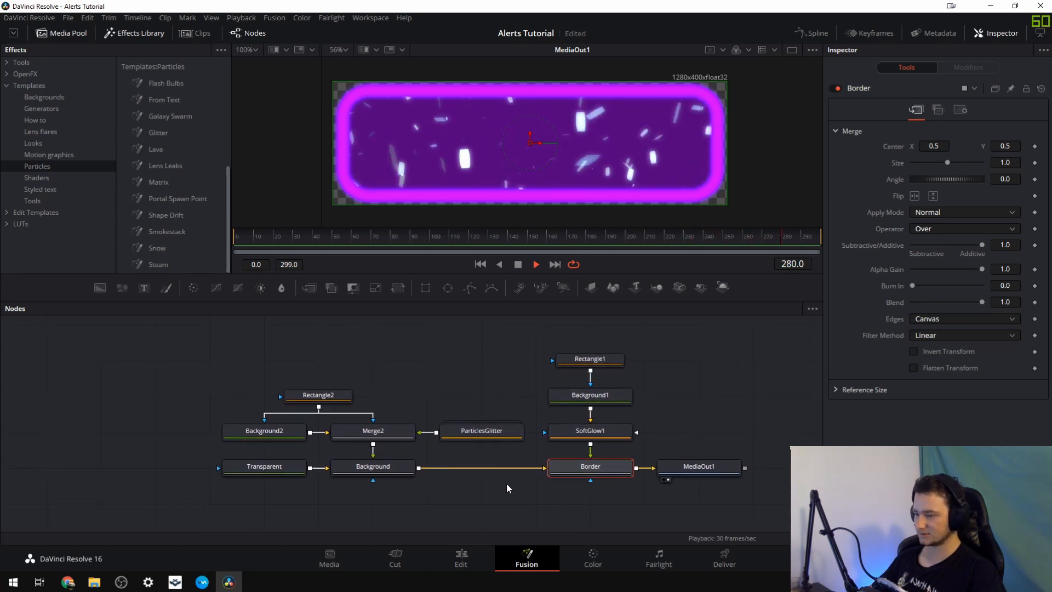
pyautogui.moveTo(496, 482); pyautogui.dragTo(515, 474)
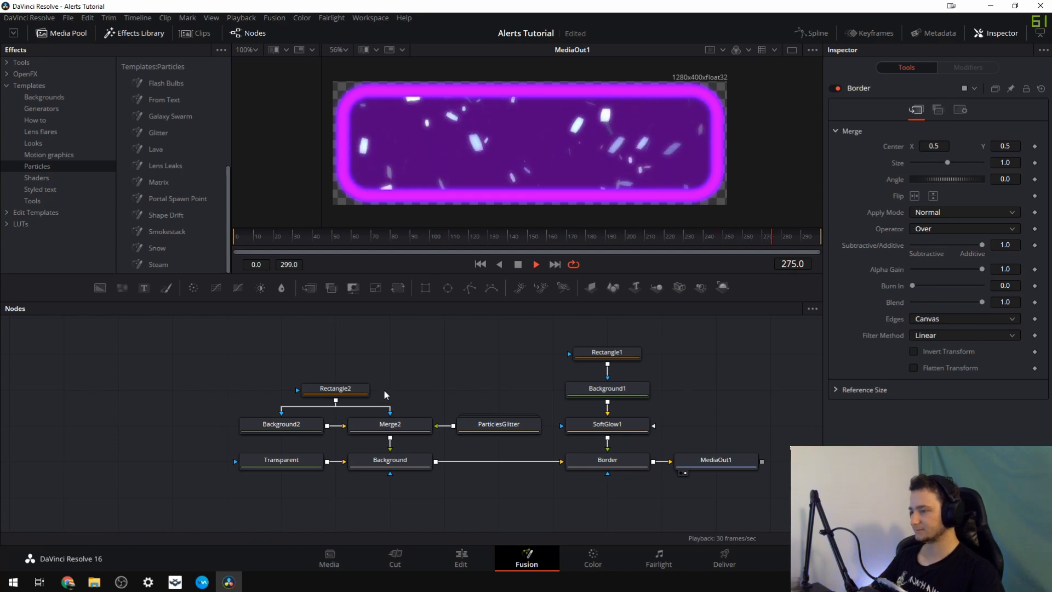
# Open the ParticlesGlitter group and color its toplight purple with hue 0.776, saturation 1.0 and value 0.795
pyautogui.doubleClick(488, 422)
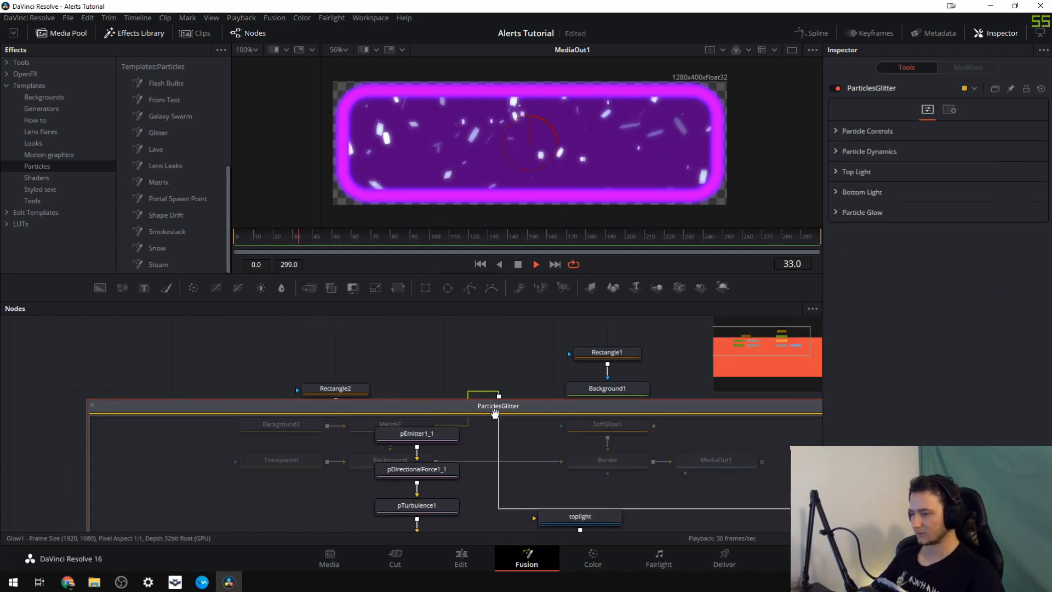
pyautogui.moveTo(496, 419); pyautogui.dragTo(479, 335)
pyautogui.scroll(-4, 482, 369)
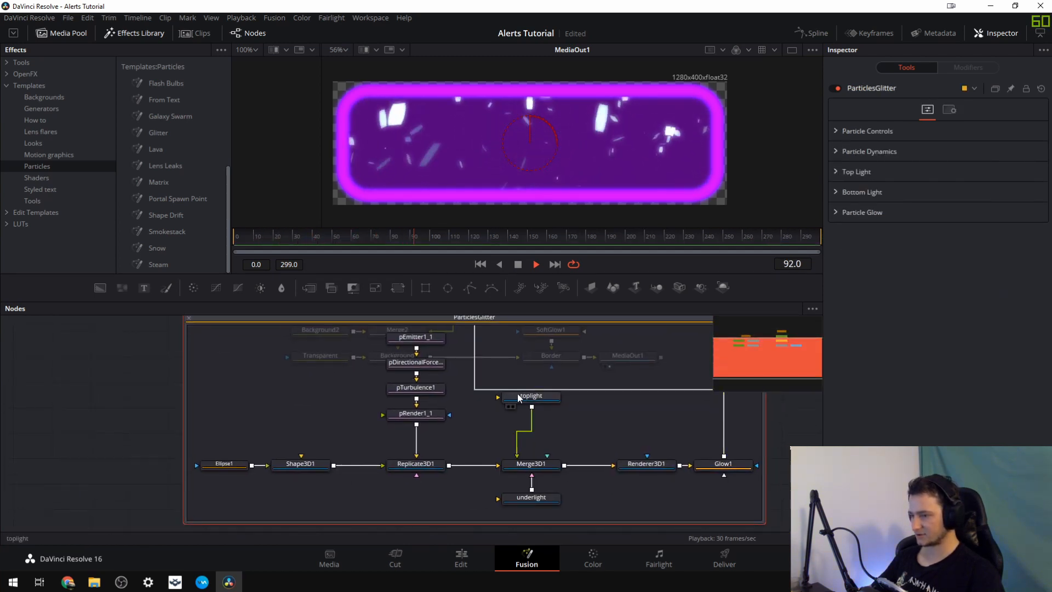
pyautogui.click(518, 395)
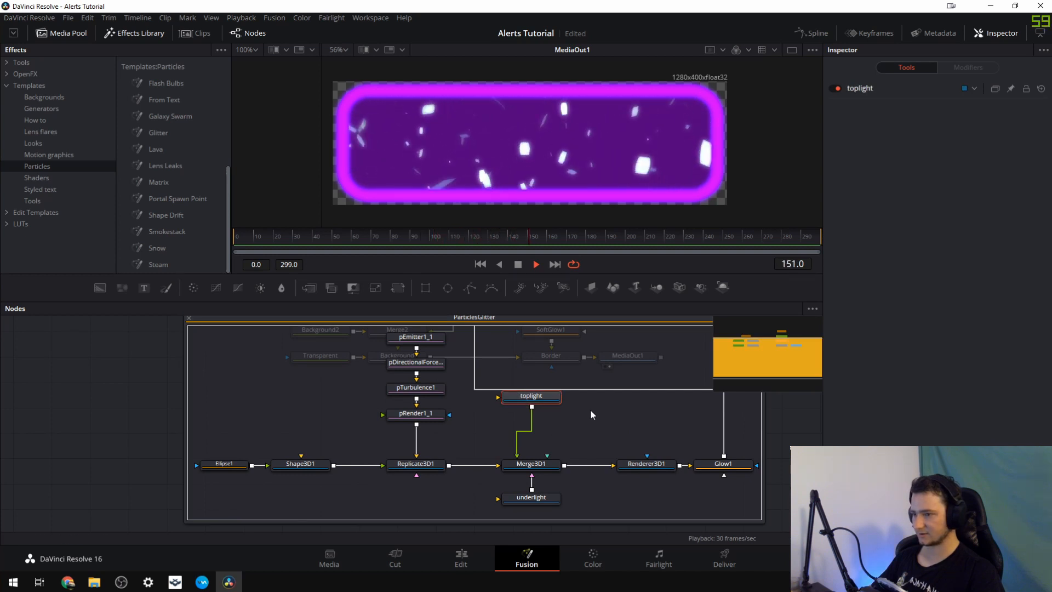
pyautogui.click(542, 401)
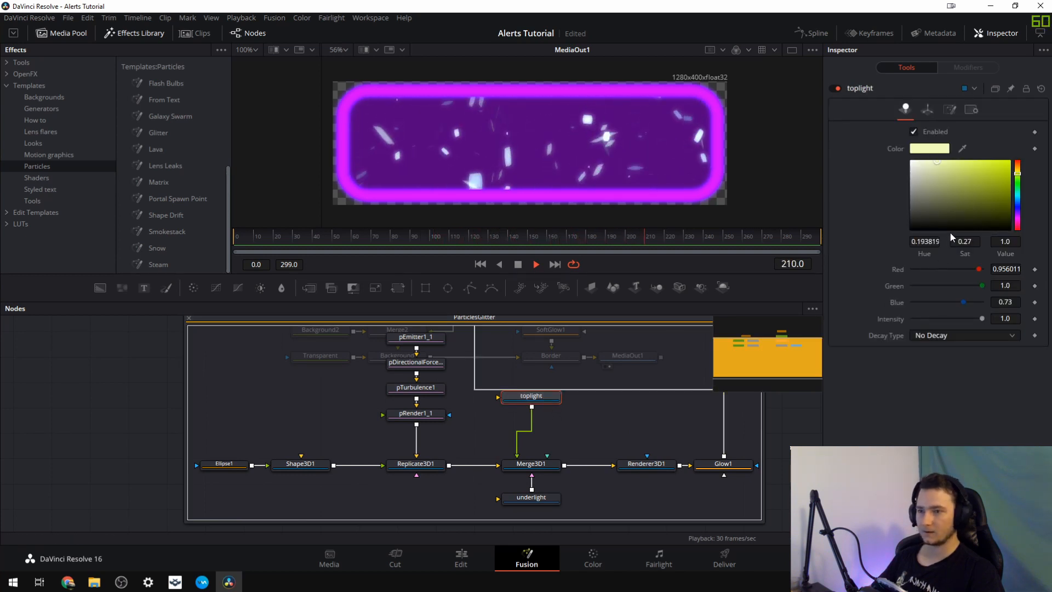
pyautogui.moveTo(1017, 174)
pyautogui.mouseDown()
pyautogui.moveTo(1018, 214)
pyautogui.moveTo(1005, 191)
pyautogui.moveTo(1017, 167)
pyautogui.moveTo(1022, 175)
pyautogui.mouseUp()
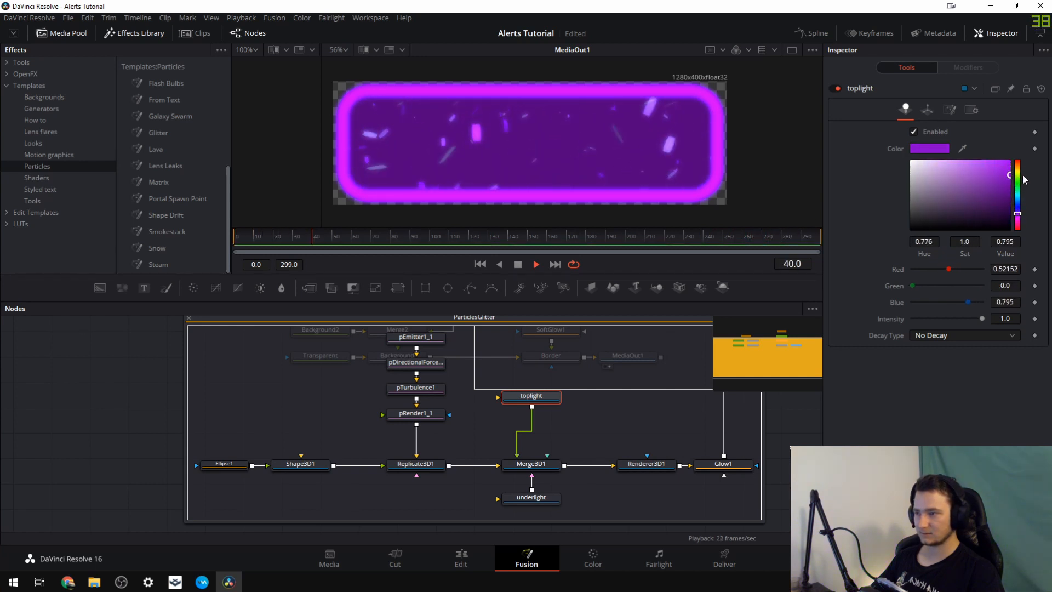
# Color the glitter group's underlight a bright, saturated purple with hue 0.768
pyautogui.click(531, 496)
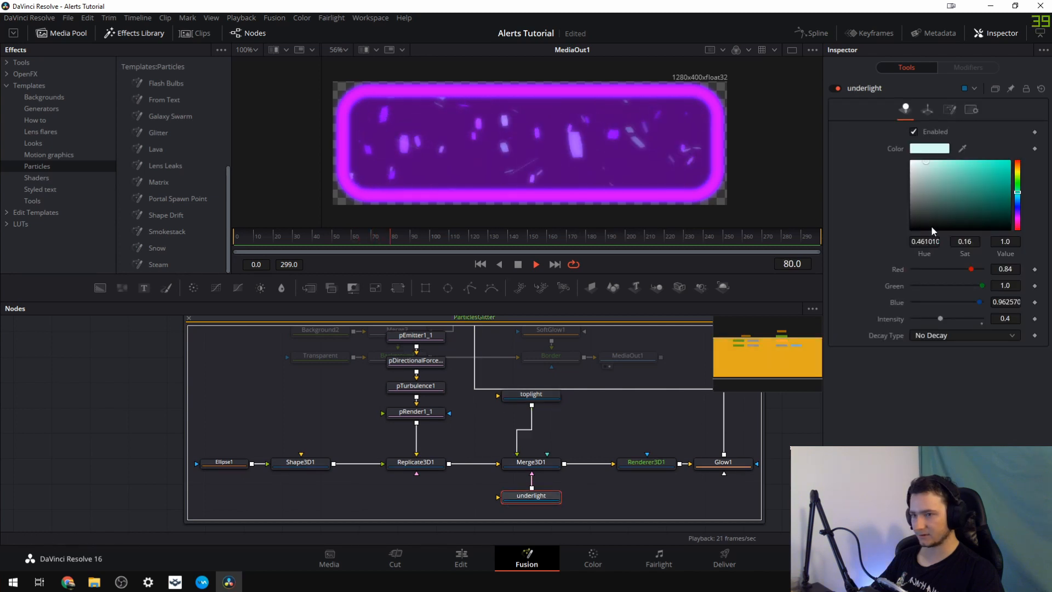
pyautogui.click(1017, 213)
pyautogui.click(990, 176)
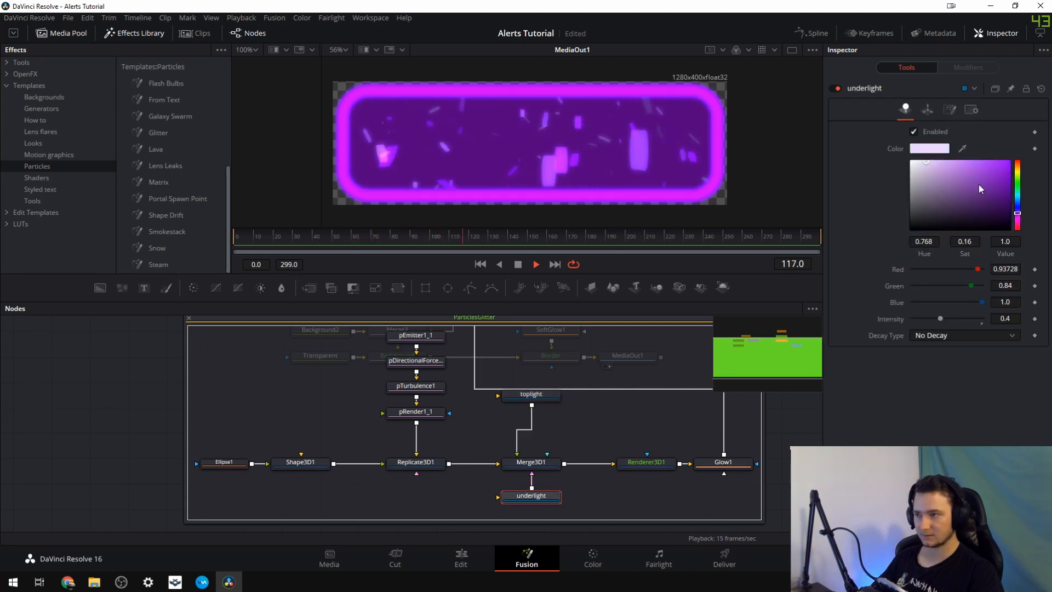
pyautogui.moveTo(991, 177)
pyautogui.mouseDown()
pyautogui.moveTo(1005, 186)
pyautogui.moveTo(993, 160)
pyautogui.moveTo(1009, 161)
pyautogui.mouseUp()
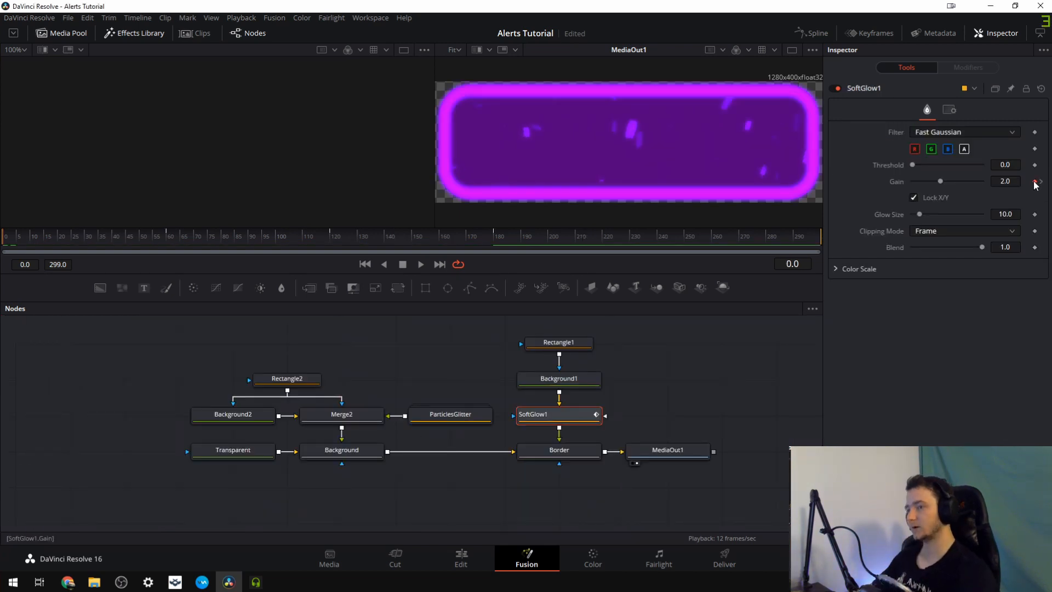
# Keyframe SoftGlow1's gain at 2.0 on frame 0 and move the playhead to frame 60
pyautogui.click(1034, 181)
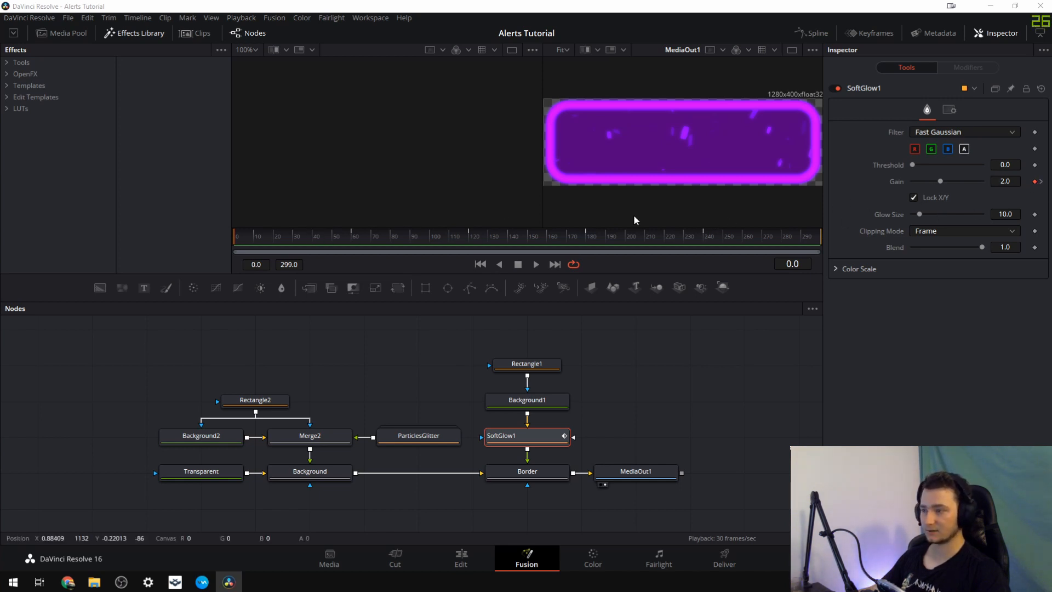
pyautogui.click(352, 239)
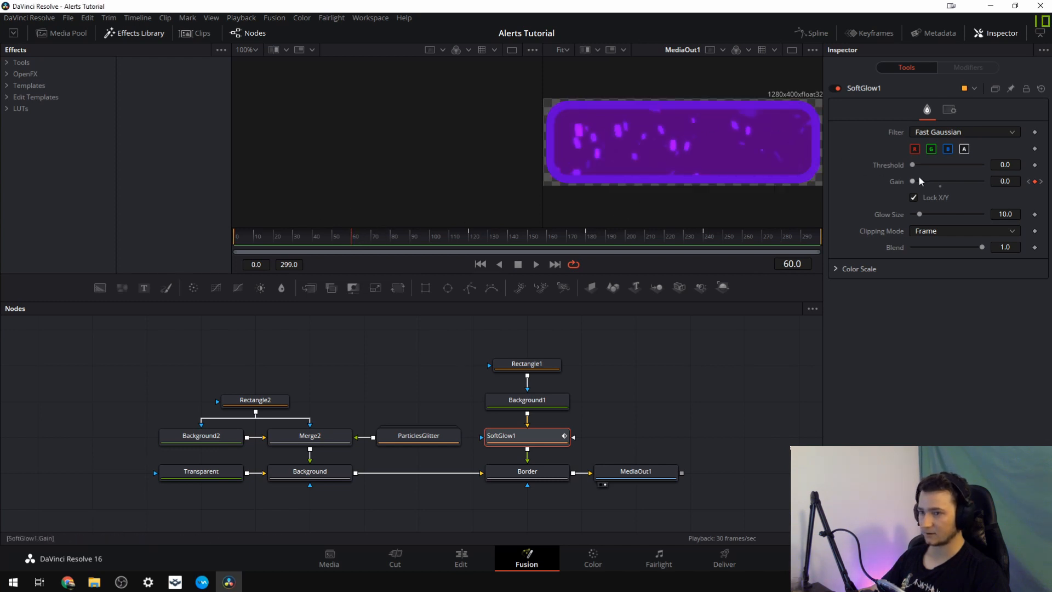
# Keyframe SoftGlow1's gain at 2.0 on frames 120 and 240 and at 0.0 on frames 180 and 300, and return to frame 0
pyautogui.click(468, 236)
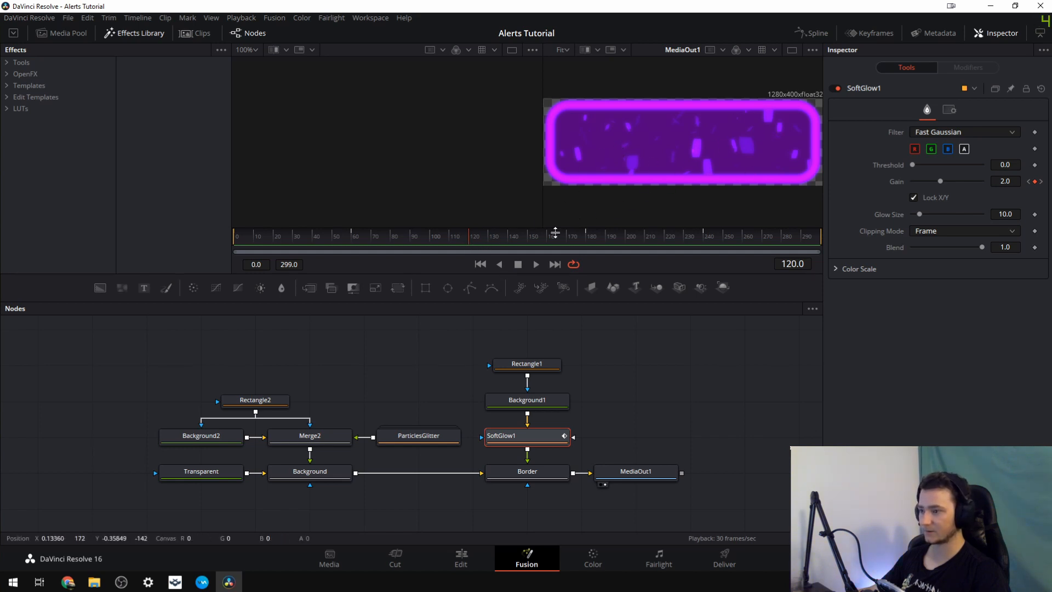
pyautogui.moveTo(559, 236); pyautogui.dragTo(586, 238)
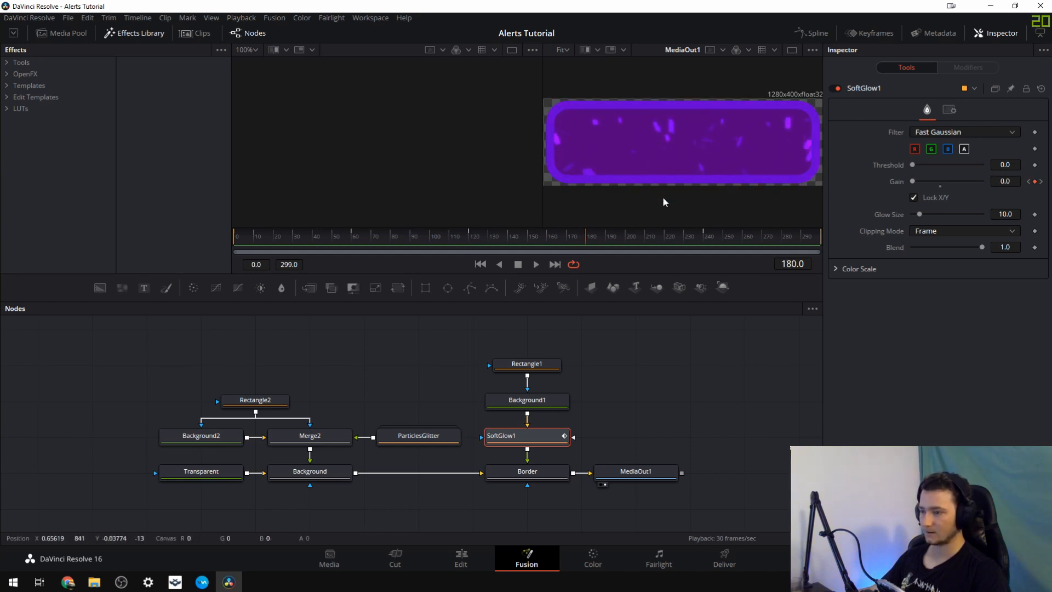
pyautogui.click(706, 239)
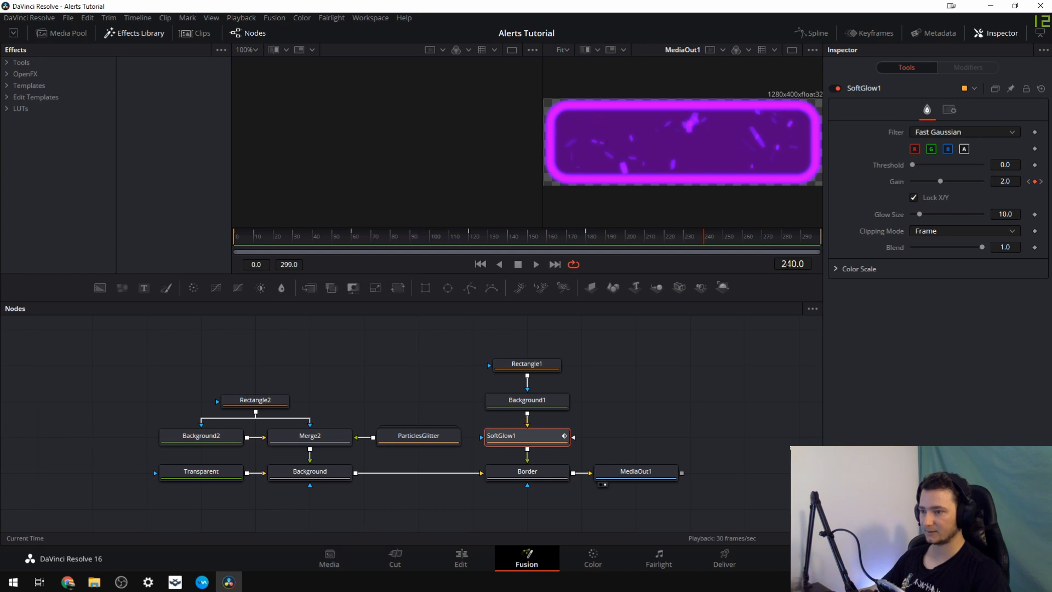
pyautogui.click(820, 239)
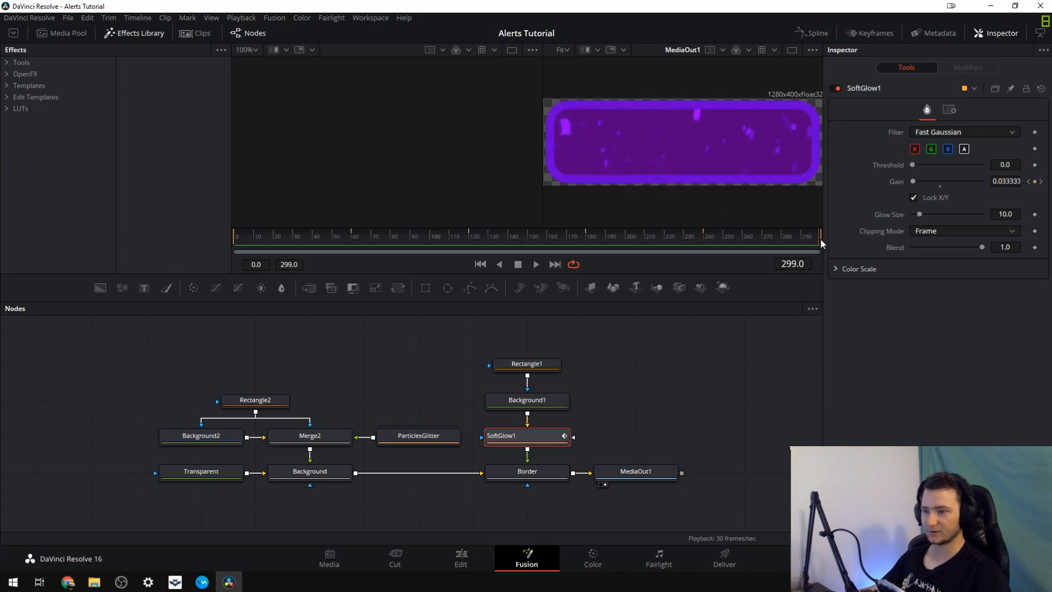
pyautogui.click(783, 264)
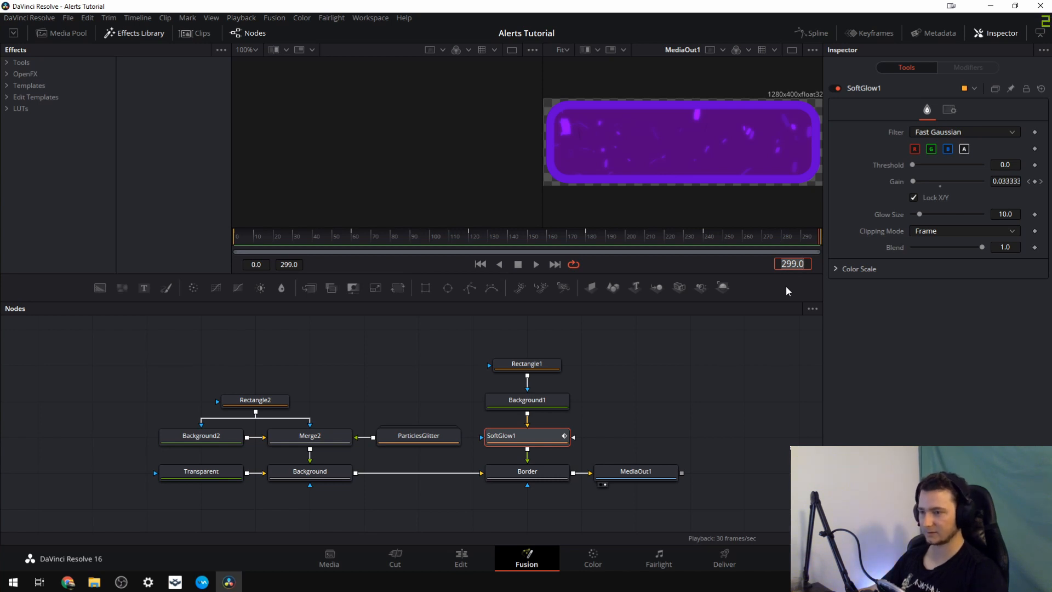
pyautogui.press('Return')
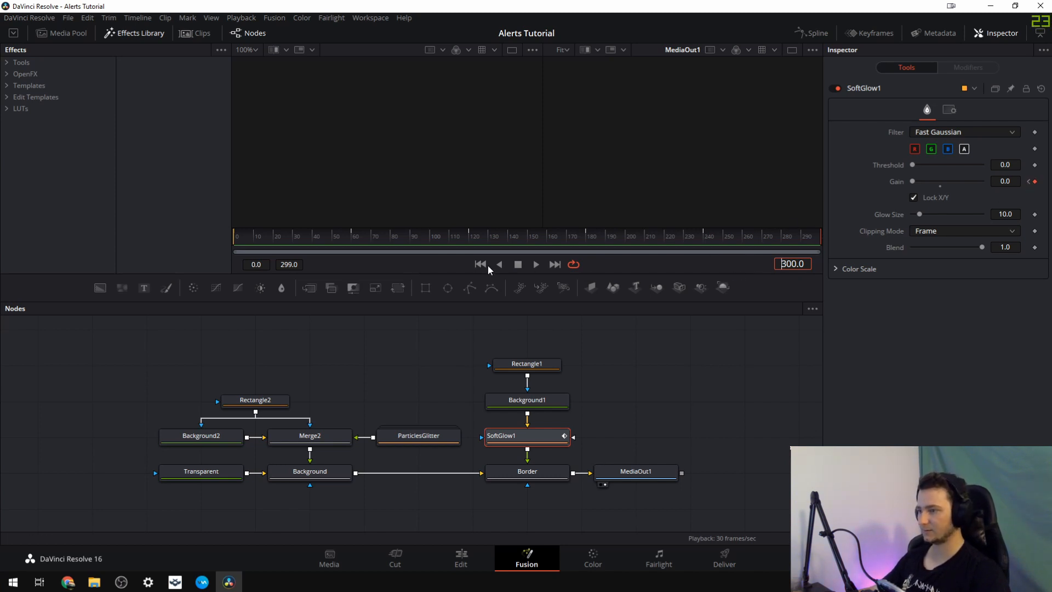
pyautogui.click(481, 265)
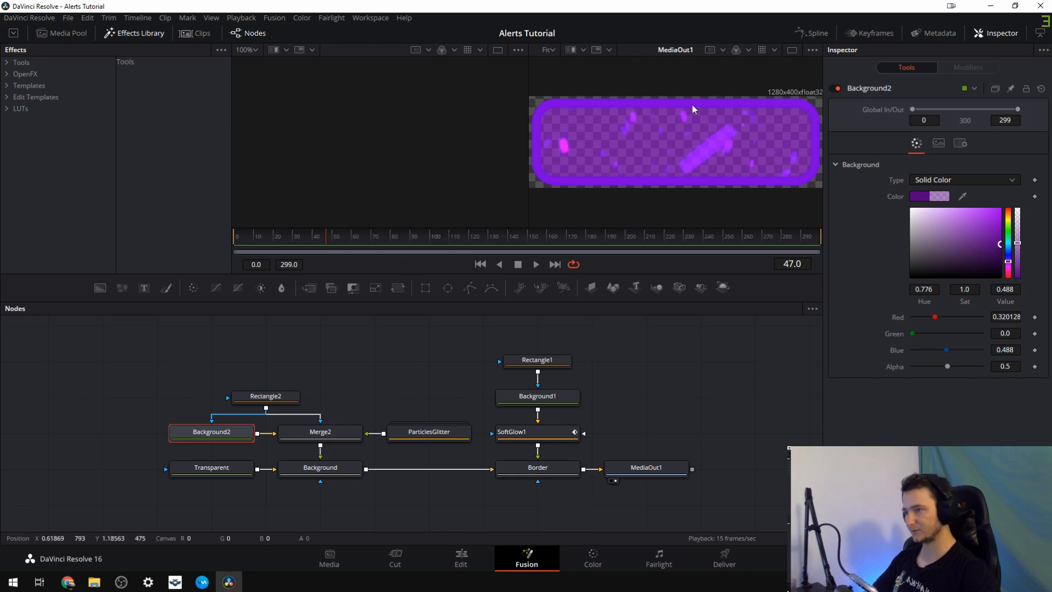
# Display SoftGlow1's gain curve in an enlarged Spline editor and collapse the ParticlesGlitter entry
pyautogui.moveTo(527, 182); pyautogui.dragTo(317, 191)
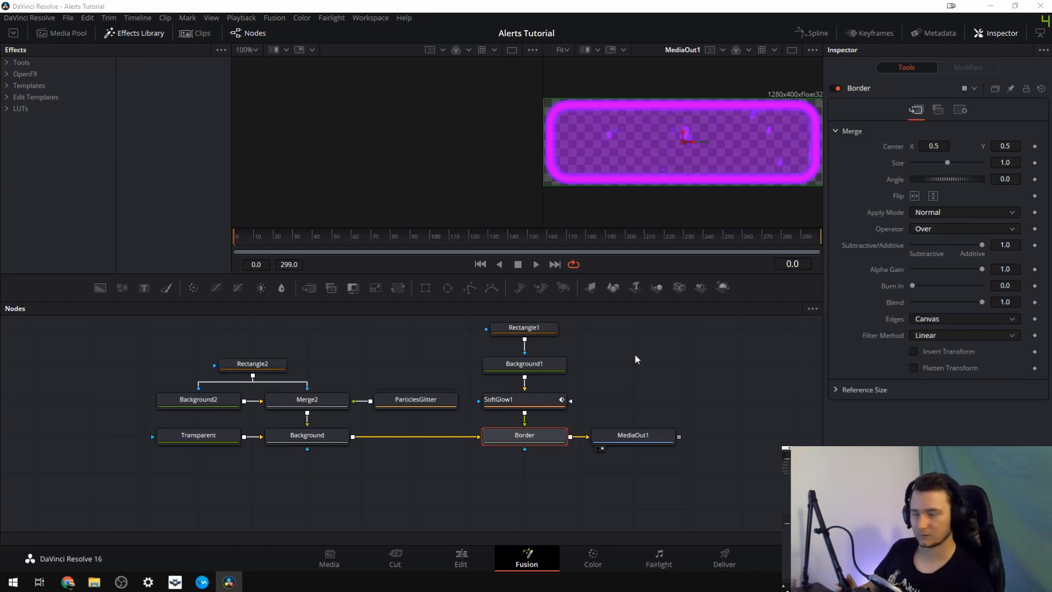
pyautogui.click(812, 34)
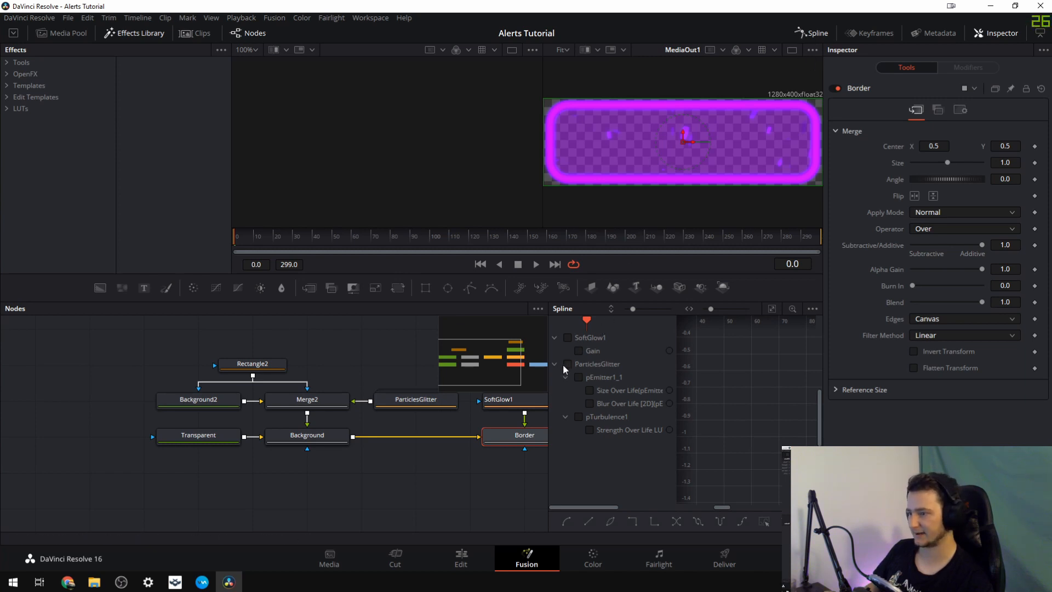
pyautogui.moveTo(546, 373); pyautogui.dragTo(149, 373)
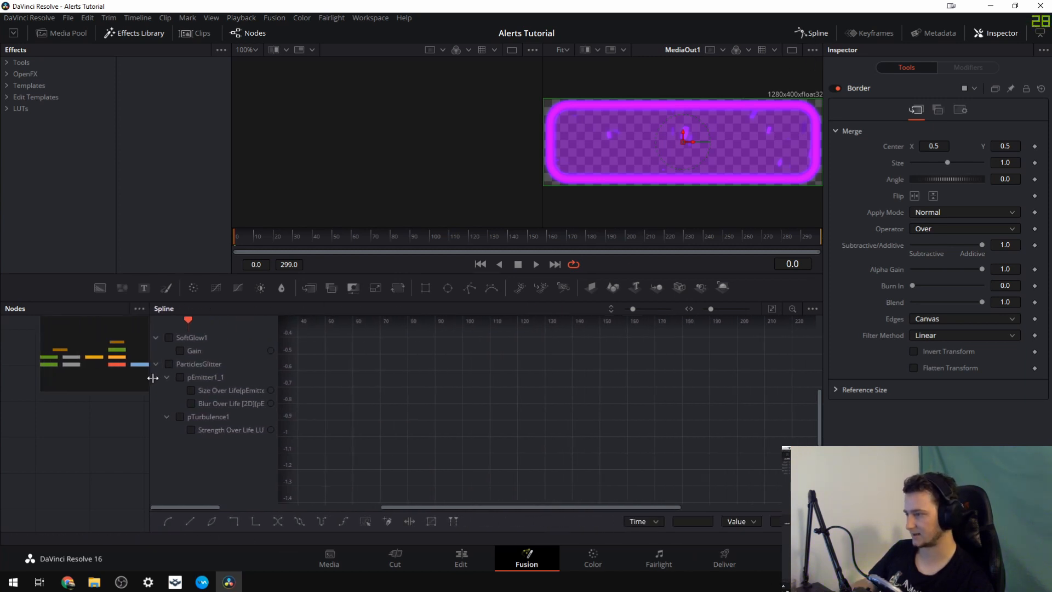
pyautogui.click(169, 337)
pyautogui.moveTo(775, 378); pyautogui.dragTo(315, 467)
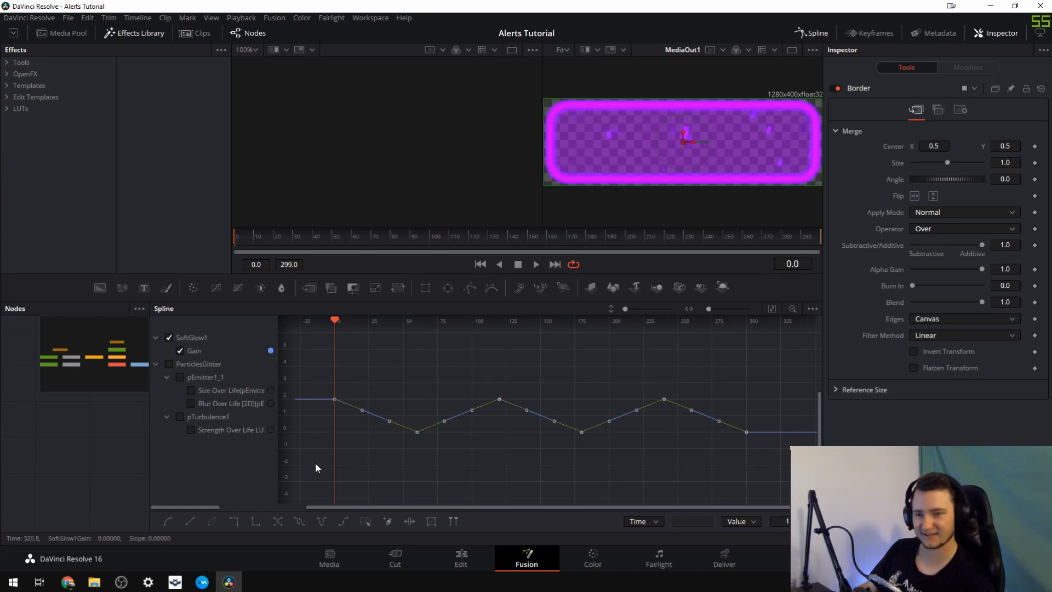
pyautogui.click(316, 463)
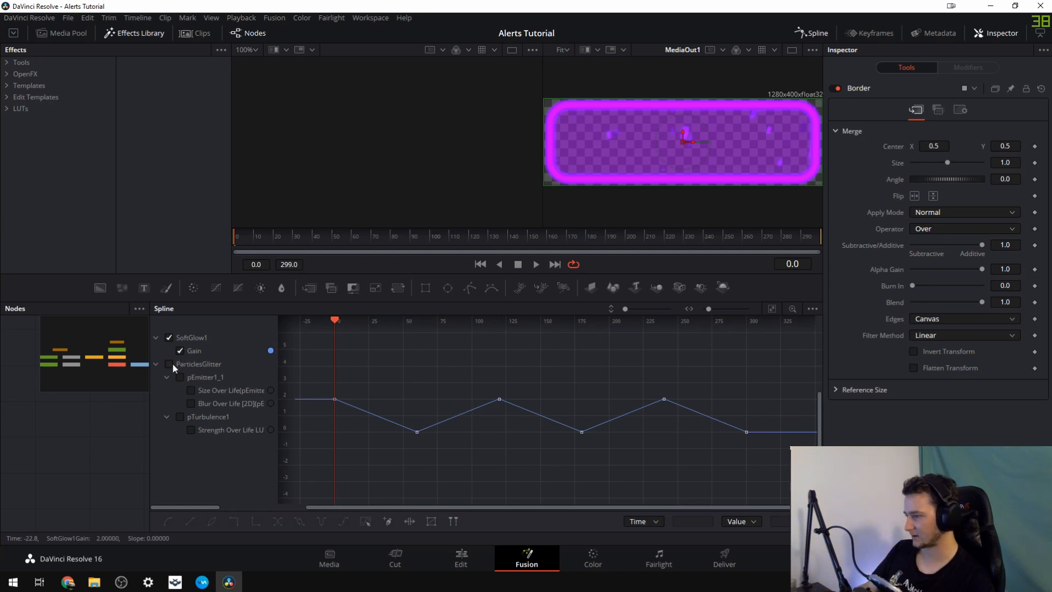
pyautogui.click(157, 364)
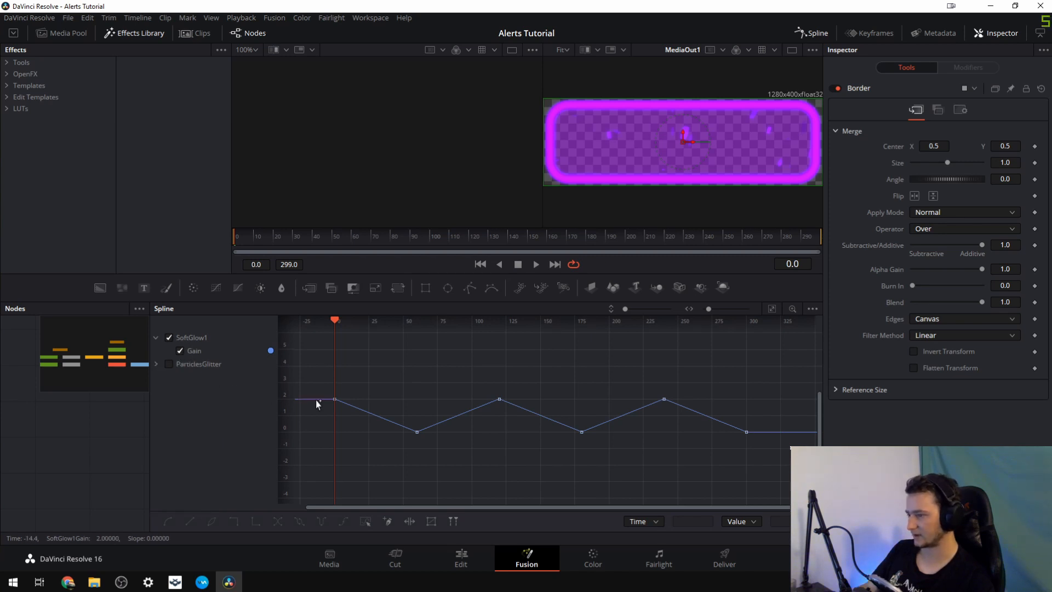
# Smooth all keyframes of SoftGlow1's gain curve and close the Spline editor
pyautogui.moveTo(308, 356); pyautogui.dragTo(789, 474)
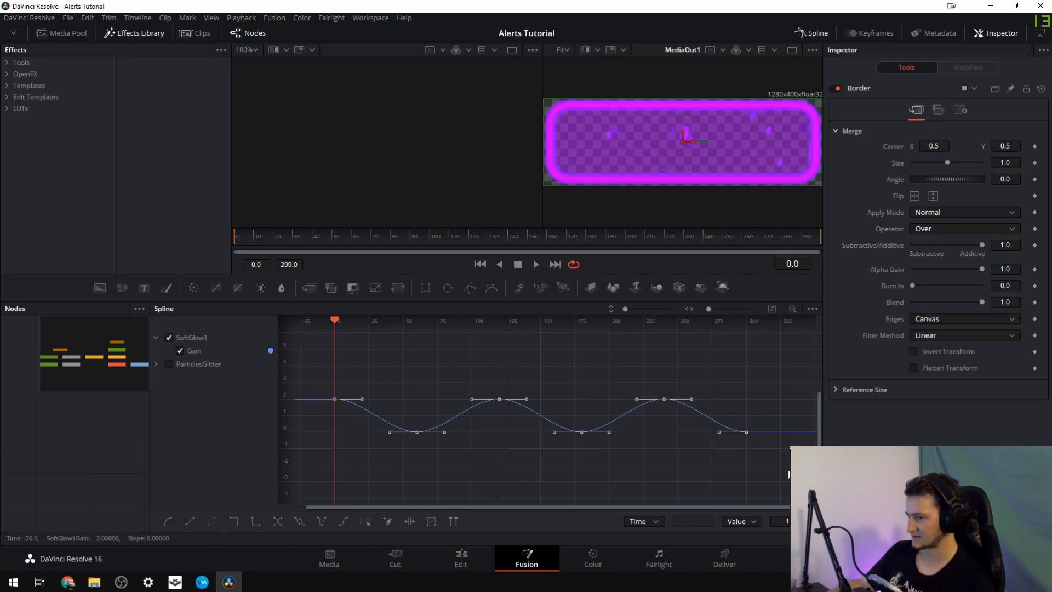
pyautogui.hotkey('shift', 's')
pyautogui.click(699, 441)
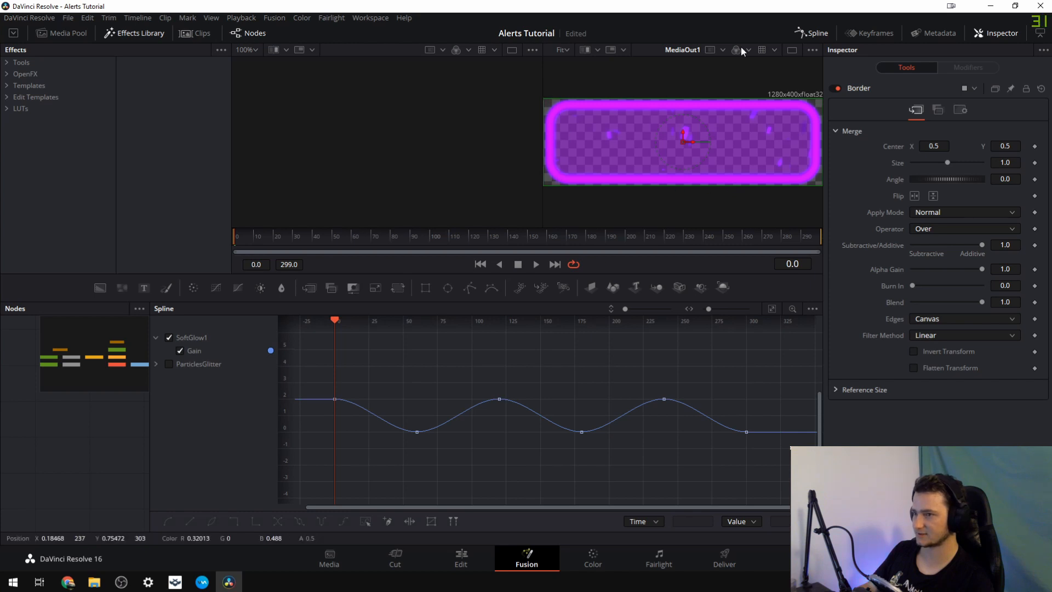
pyautogui.click(808, 34)
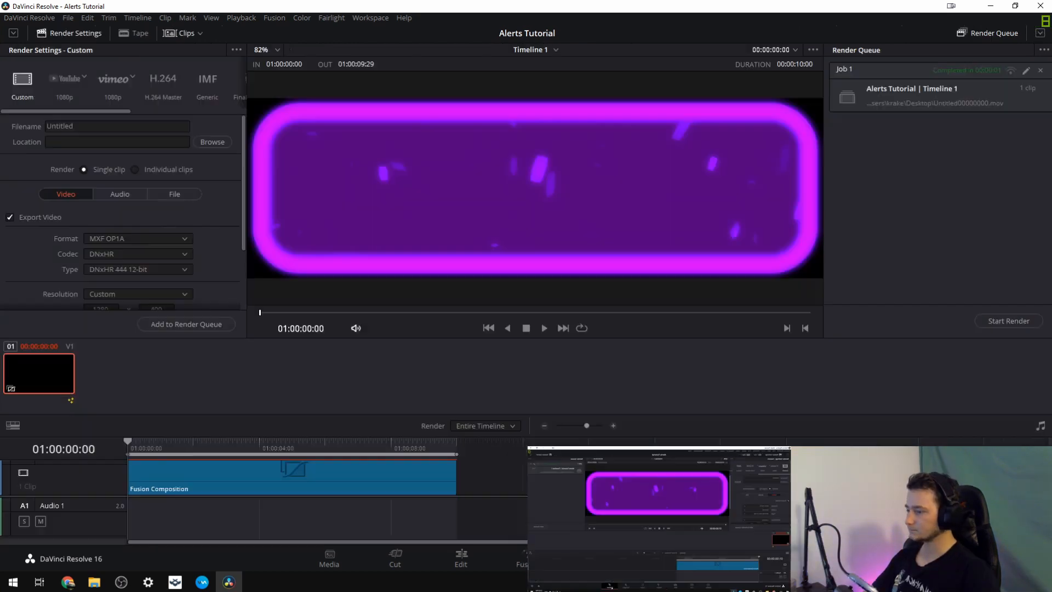
pyautogui.click(345, 312)
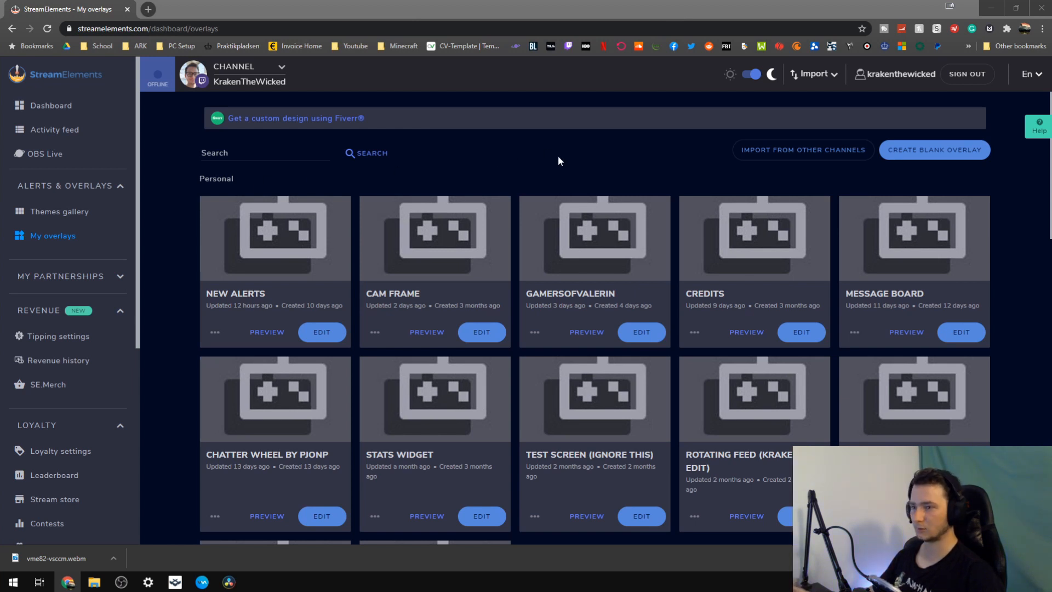
# Switch to StreamElements and create a blank overlay with a custom resolution of 1280 x 400 pixels
pyautogui.click(906, 159)
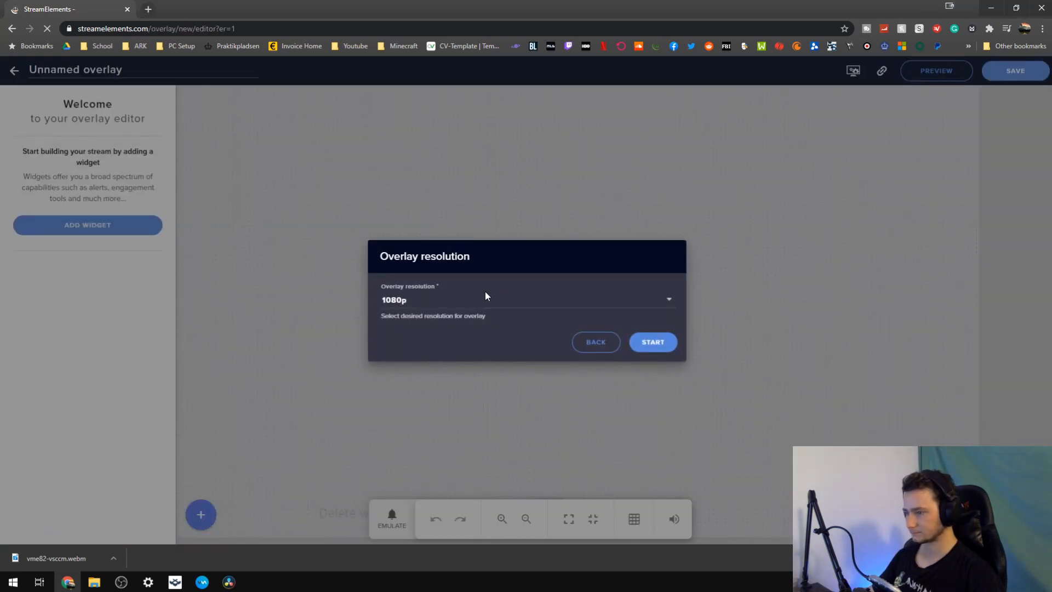
pyautogui.click(484, 299)
pyautogui.click(438, 380)
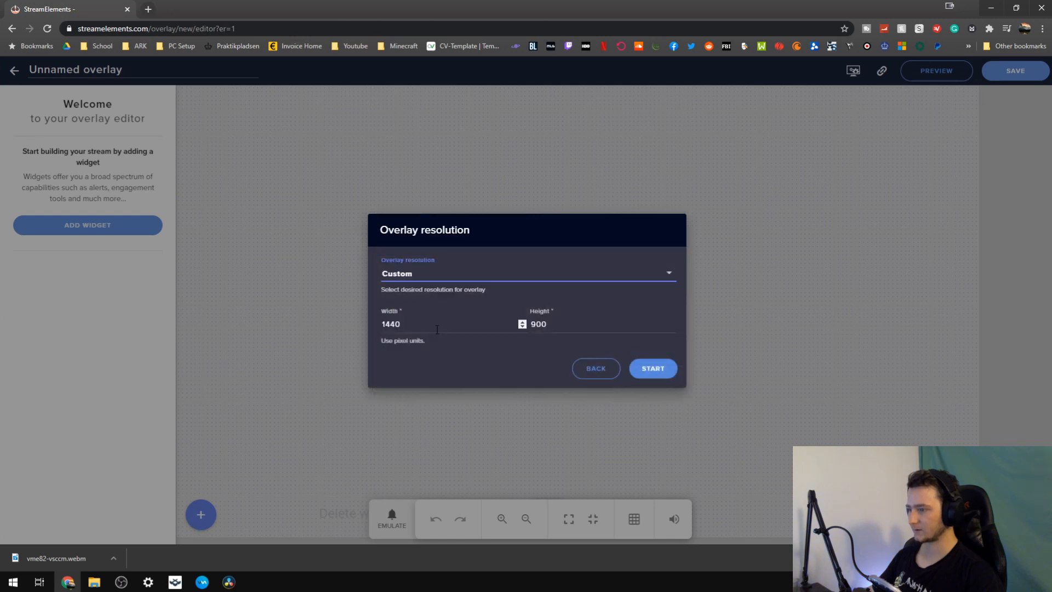
pyautogui.write('1280')
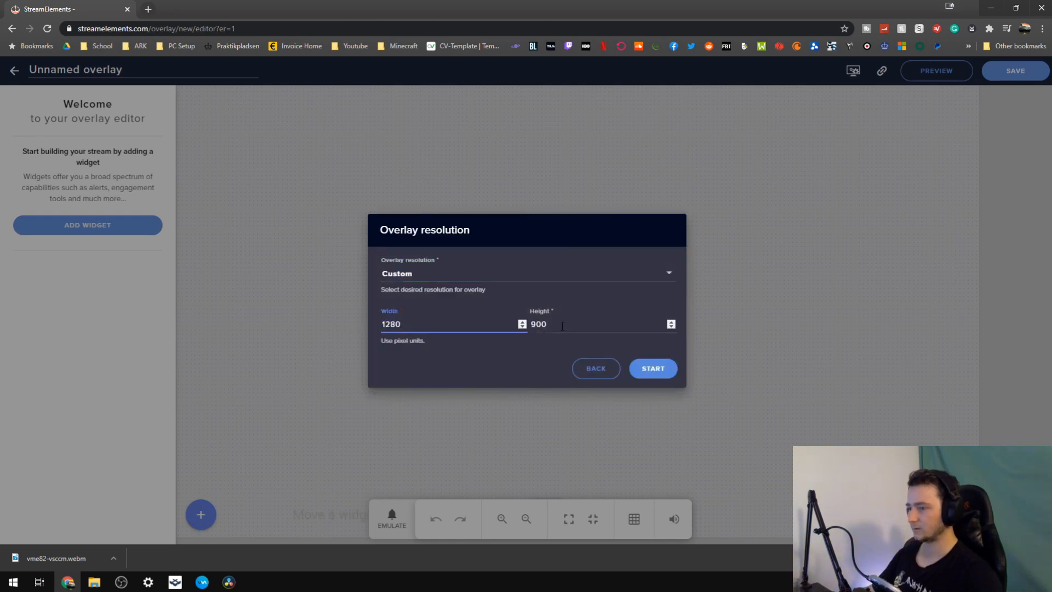
pyautogui.press('Tab')
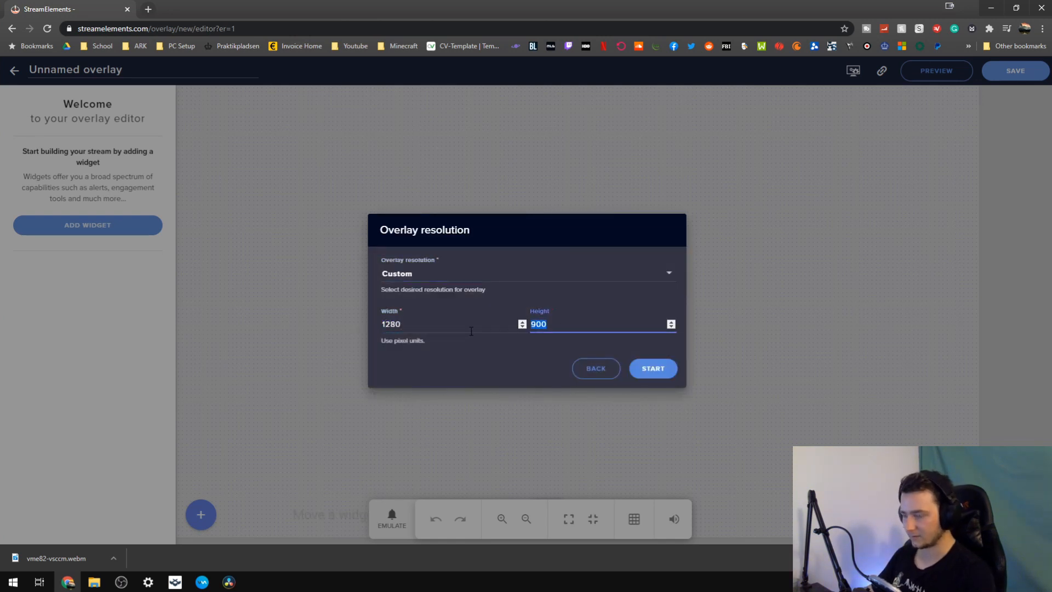
pyautogui.write('400')
pyautogui.click(652, 371)
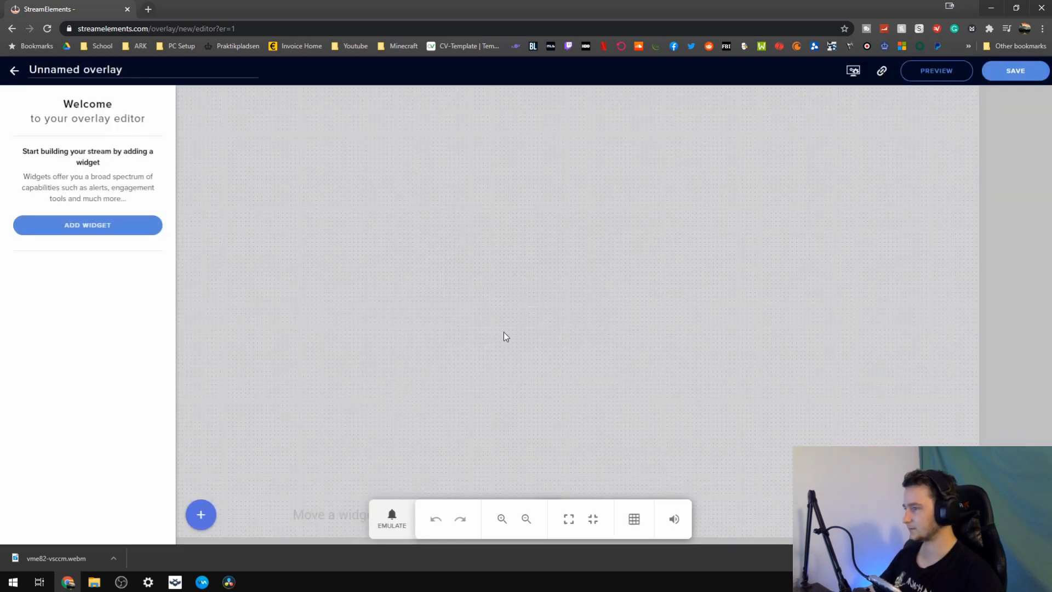
# Add an AlertBox widget to the overlay and set its size to 1280 px wide and 400 px high
pyautogui.click(86, 232)
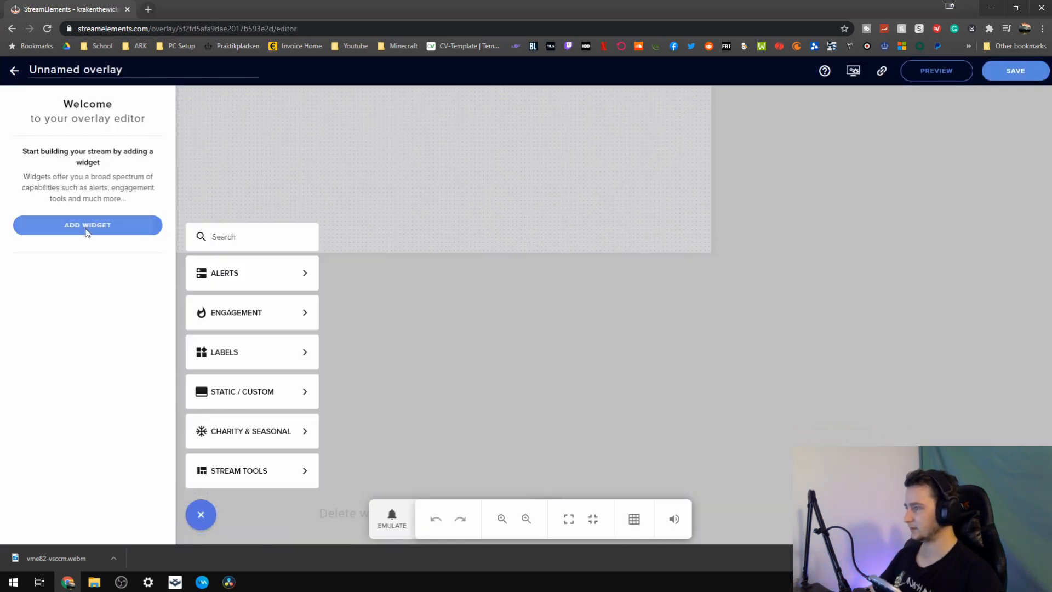
pyautogui.moveTo(215, 275)
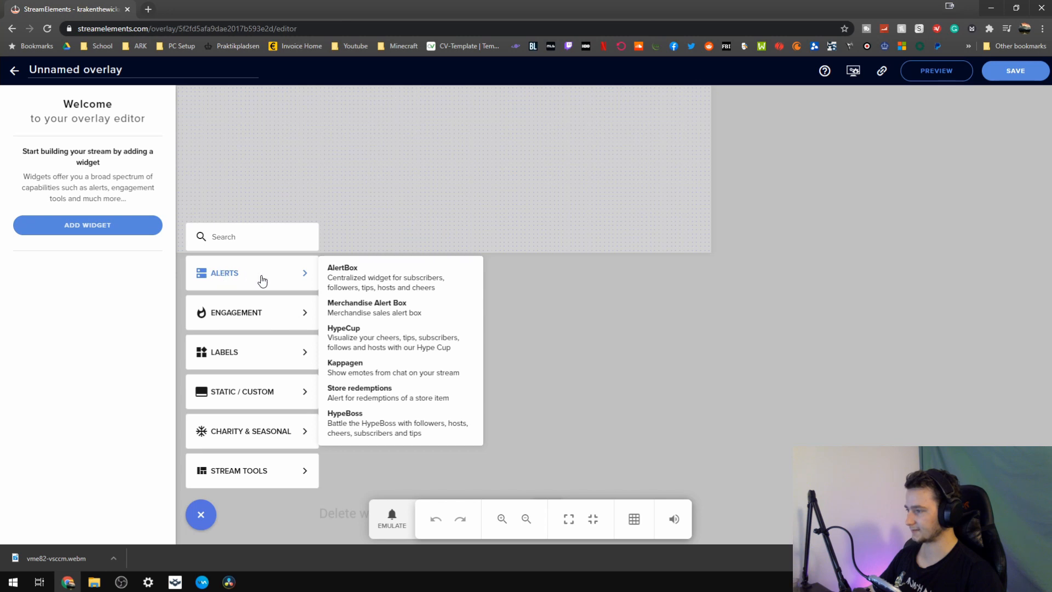
pyautogui.click(332, 277)
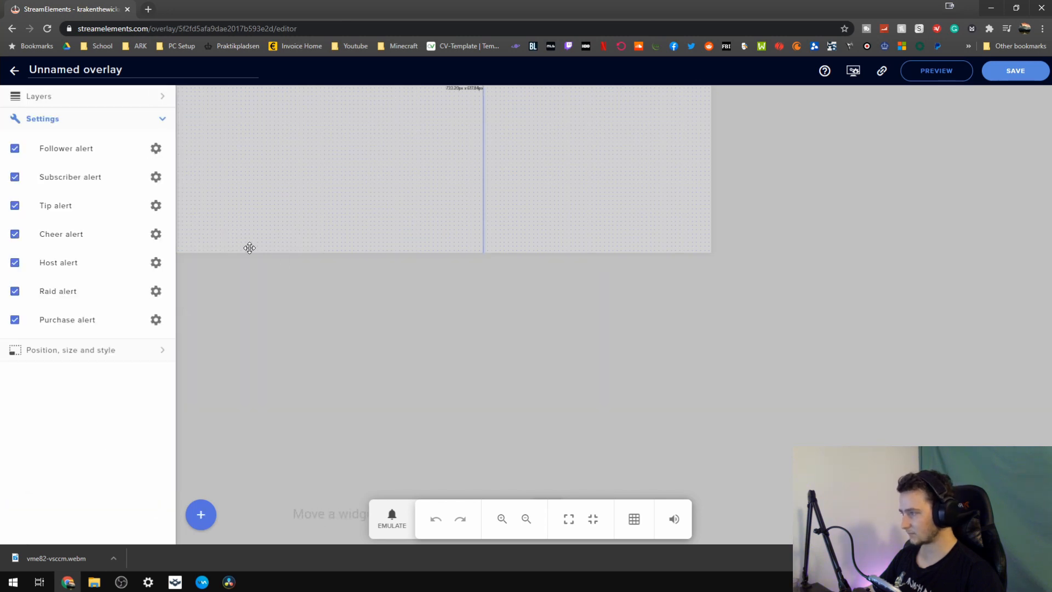
pyautogui.click(84, 357)
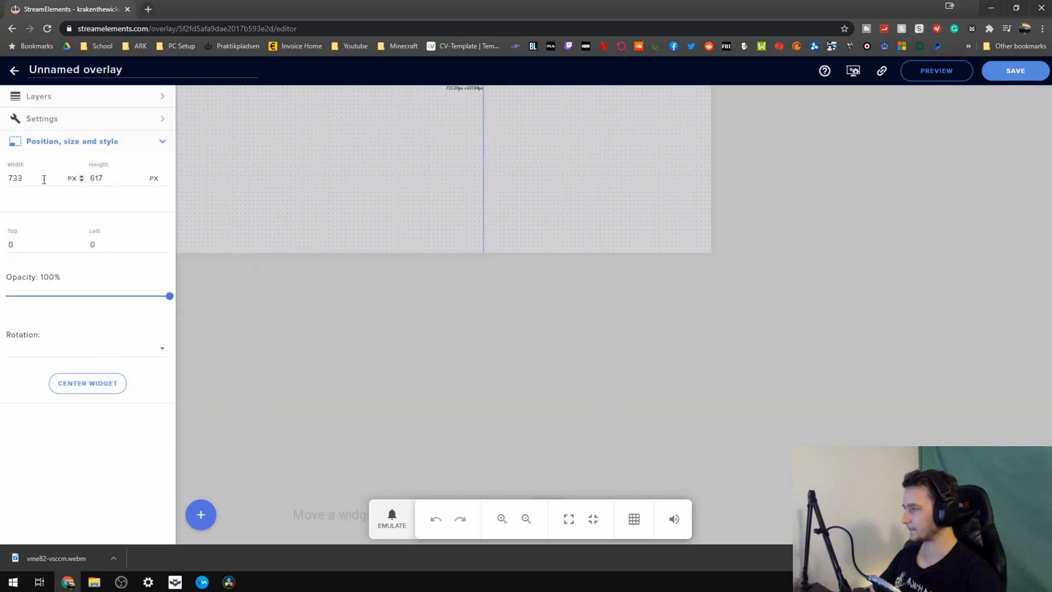
pyautogui.write('1280')
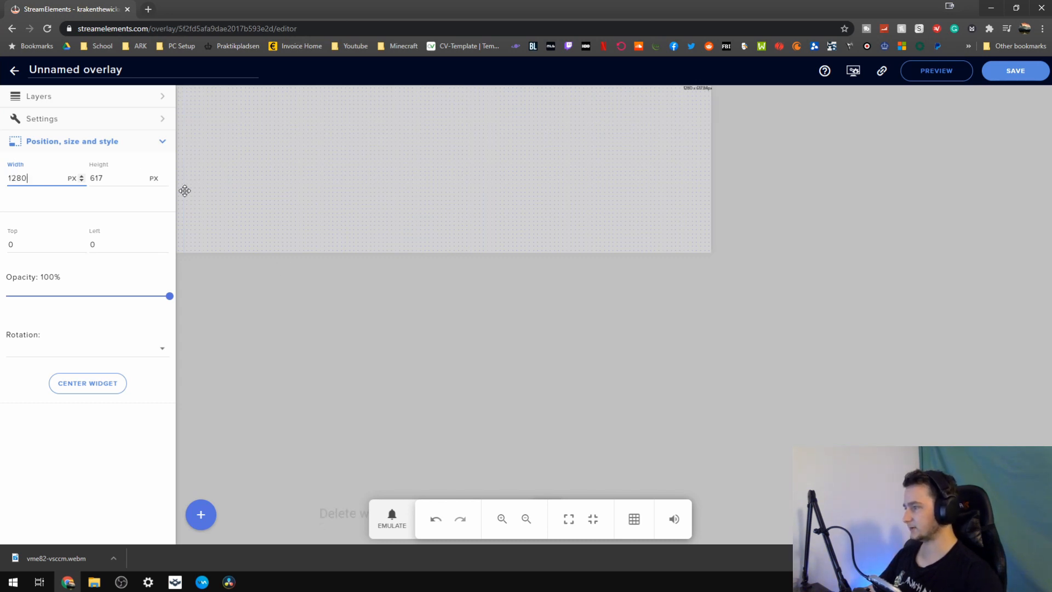
pyautogui.click(106, 178)
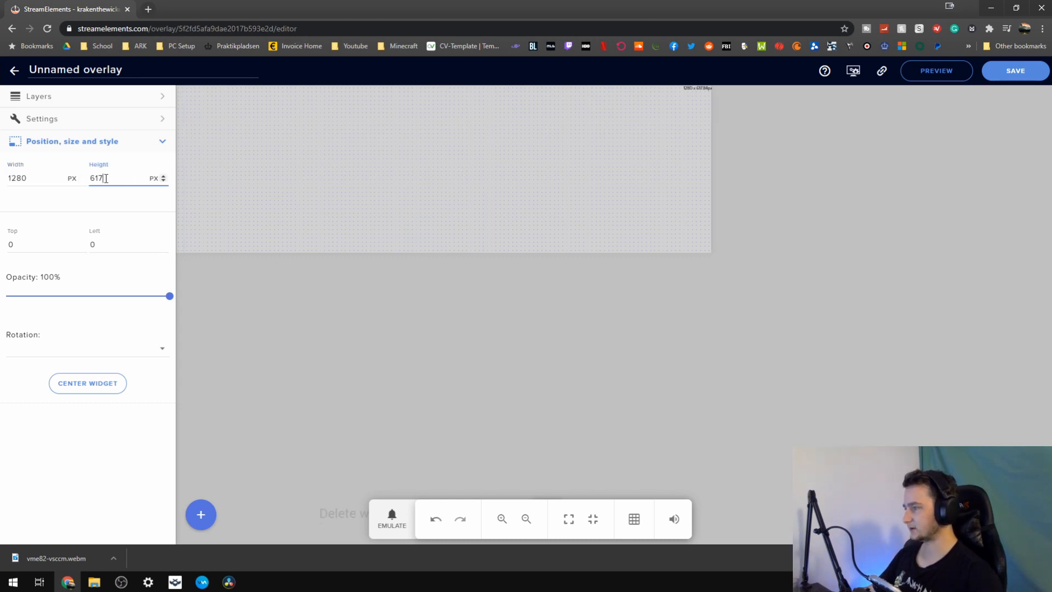
pyautogui.write('400')
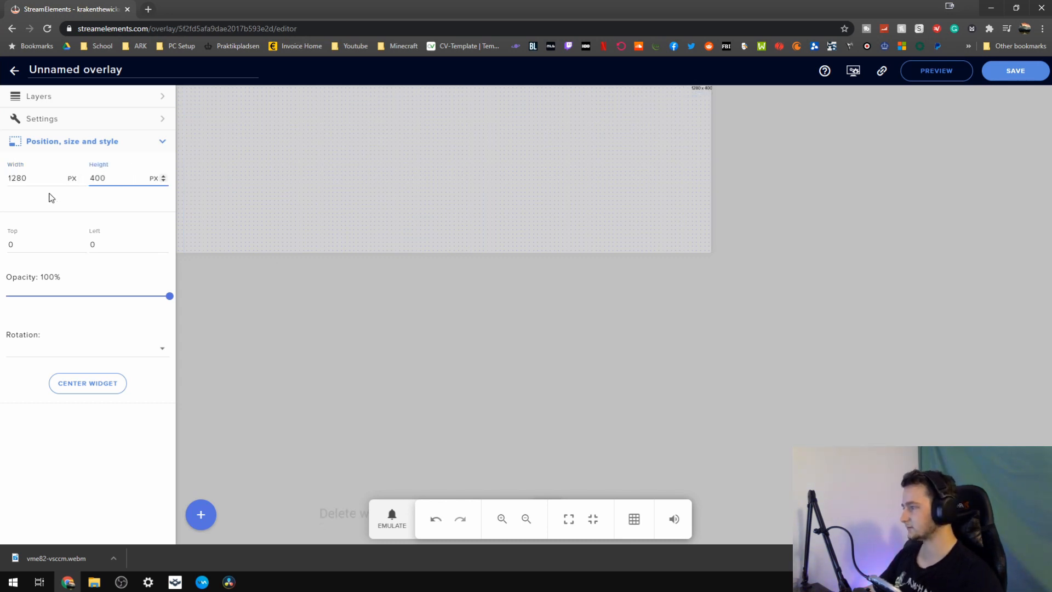
# Open the advanced settings of the AlertBox's follower alert
pyautogui.click(58, 120)
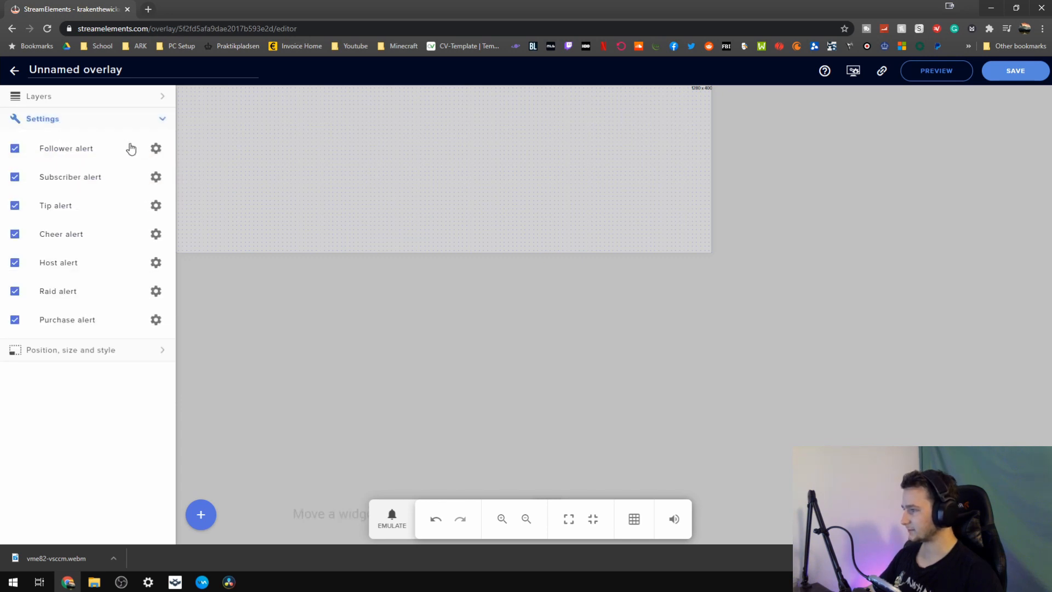
pyautogui.click(102, 97)
pyautogui.click(60, 168)
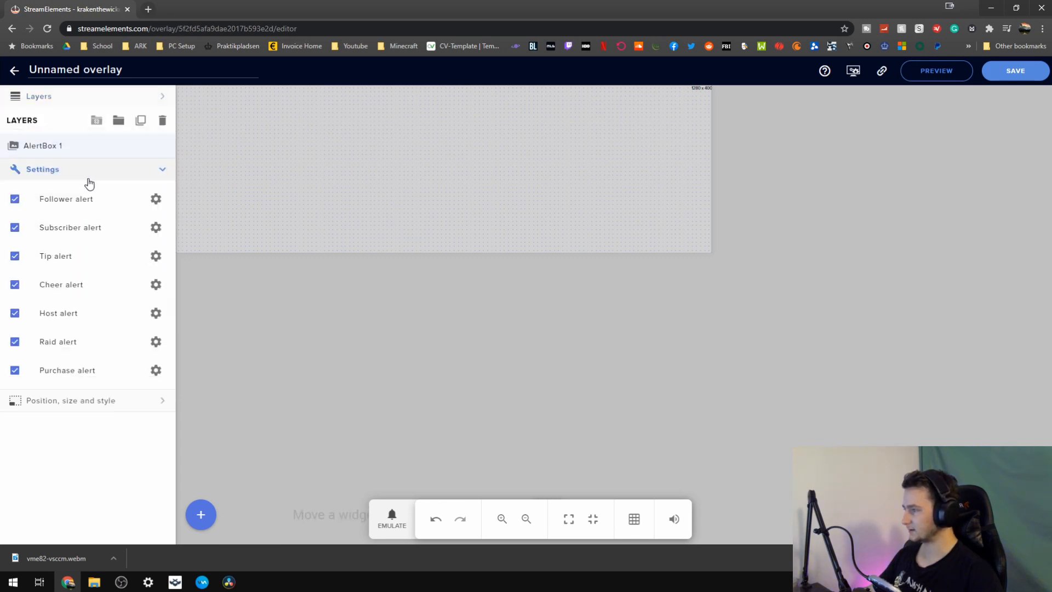
pyautogui.click(157, 149)
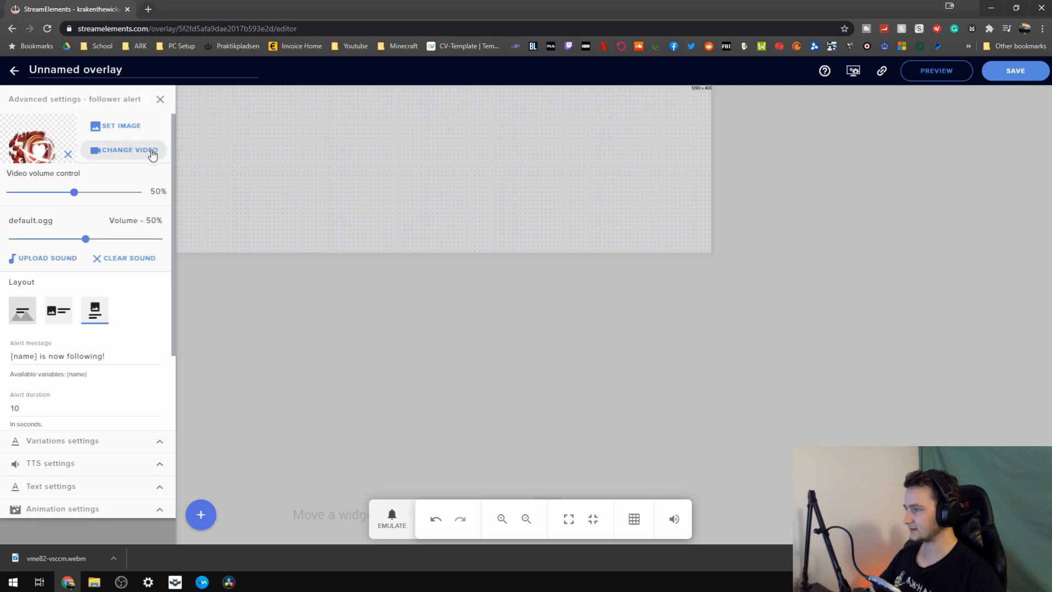
# Upload vme82-vsccm.webm from the Desktop and set it as the follower alert's video
pyautogui.click(110, 146)
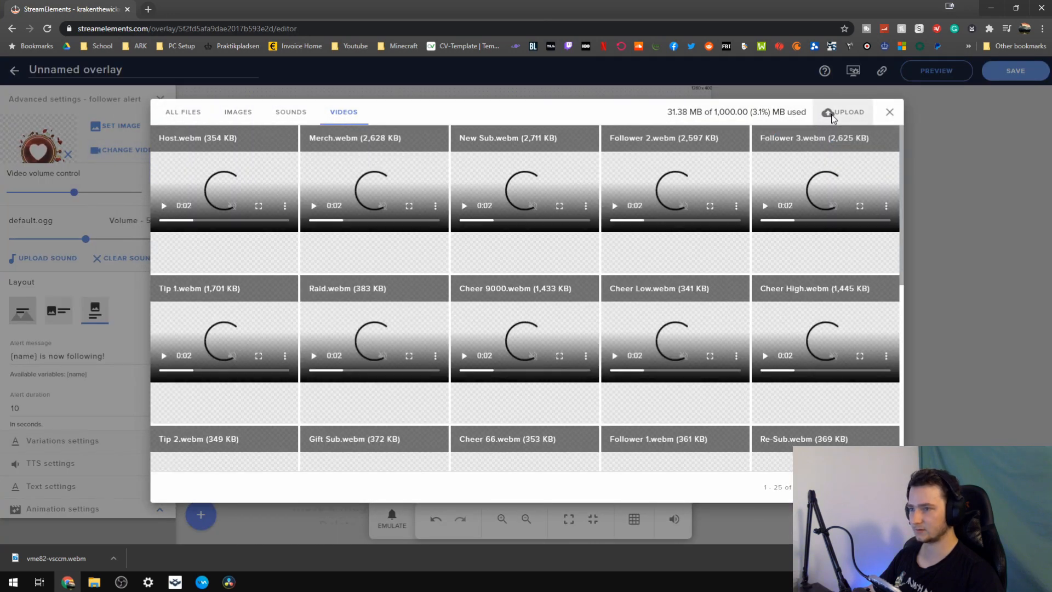
pyautogui.click(832, 114)
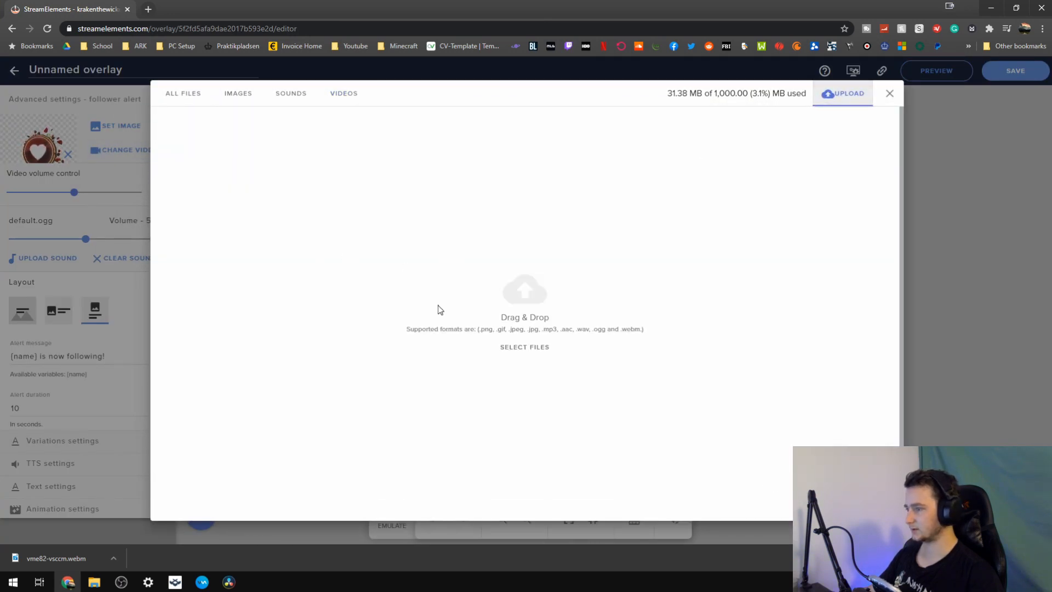
pyautogui.click(493, 318)
pyautogui.click(250, 110)
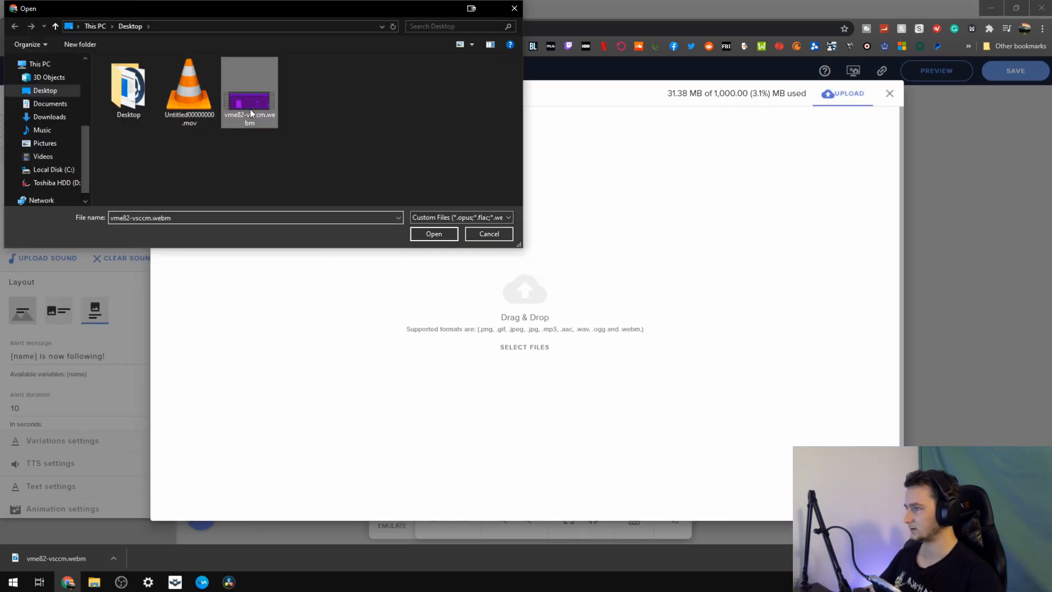
pyautogui.doubleClick(251, 113)
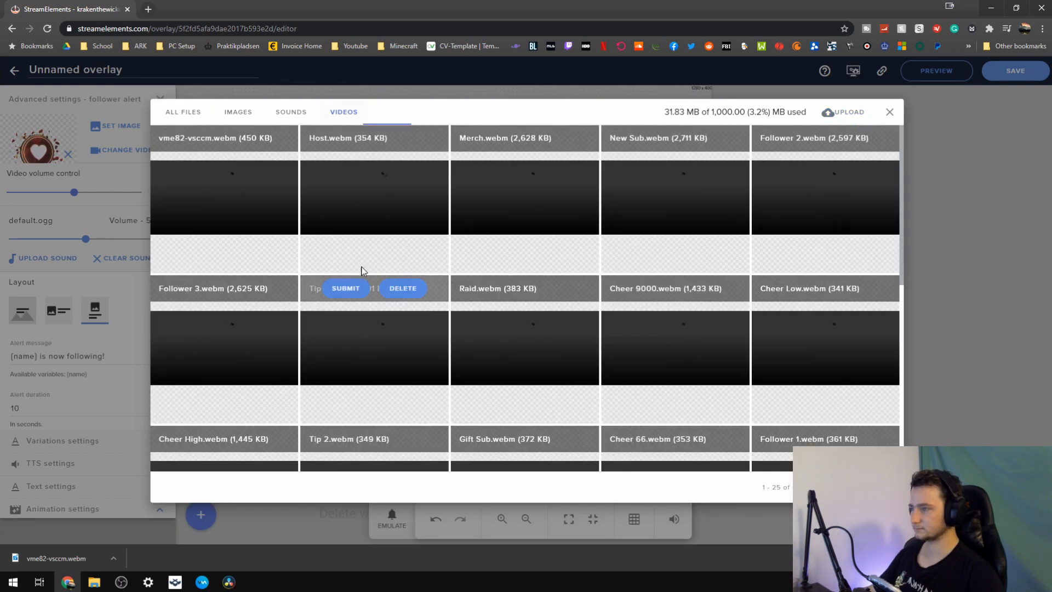
pyautogui.click(212, 145)
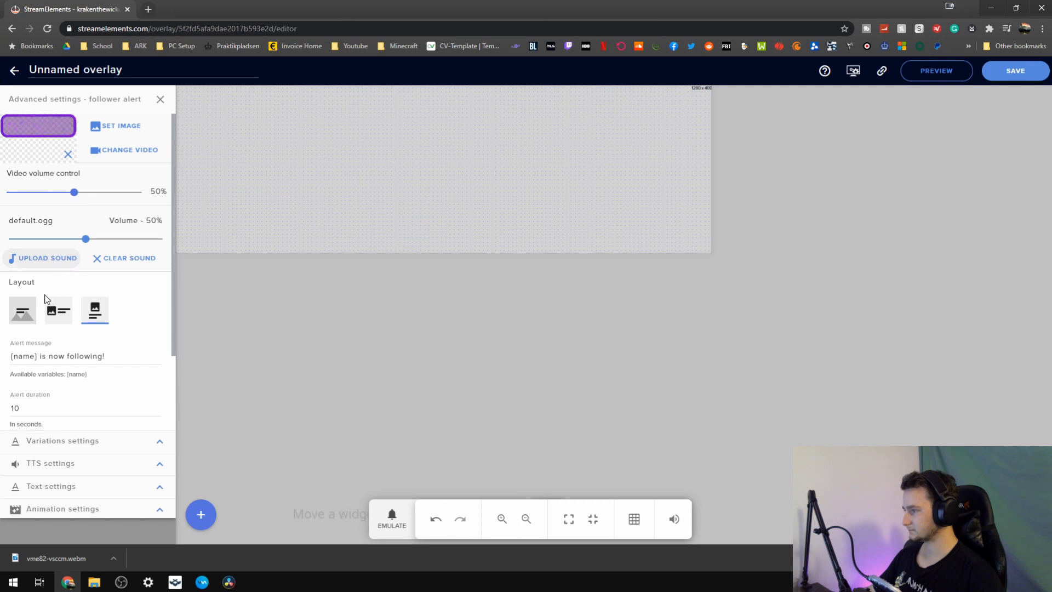
# Switch the alert layout to text overlaid on the video and emulate a follower event
pyautogui.click(22, 310)
pyautogui.click(375, 528)
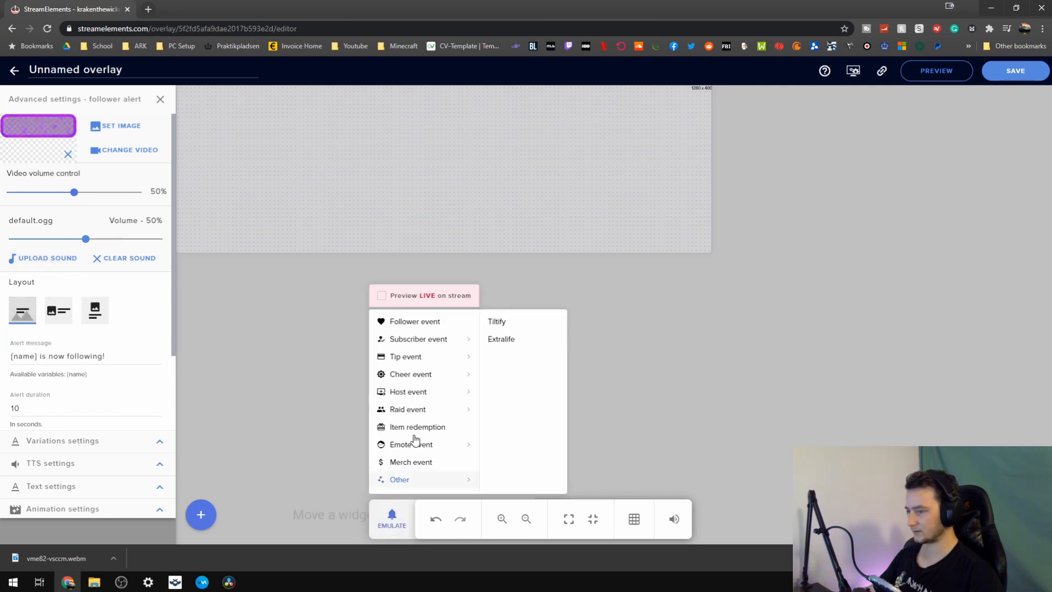
pyautogui.click(419, 331)
pyautogui.click(291, 331)
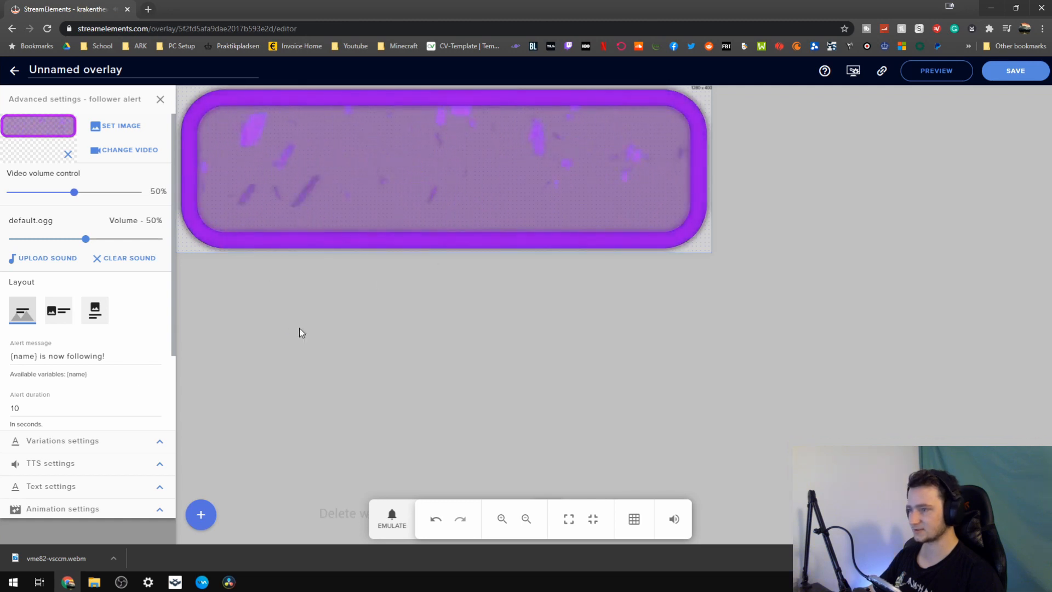
# Set the alert's enter animation to Bounce In with a duration of 1 second
pyautogui.scroll(-2, 118, 405)
pyautogui.click(163, 513)
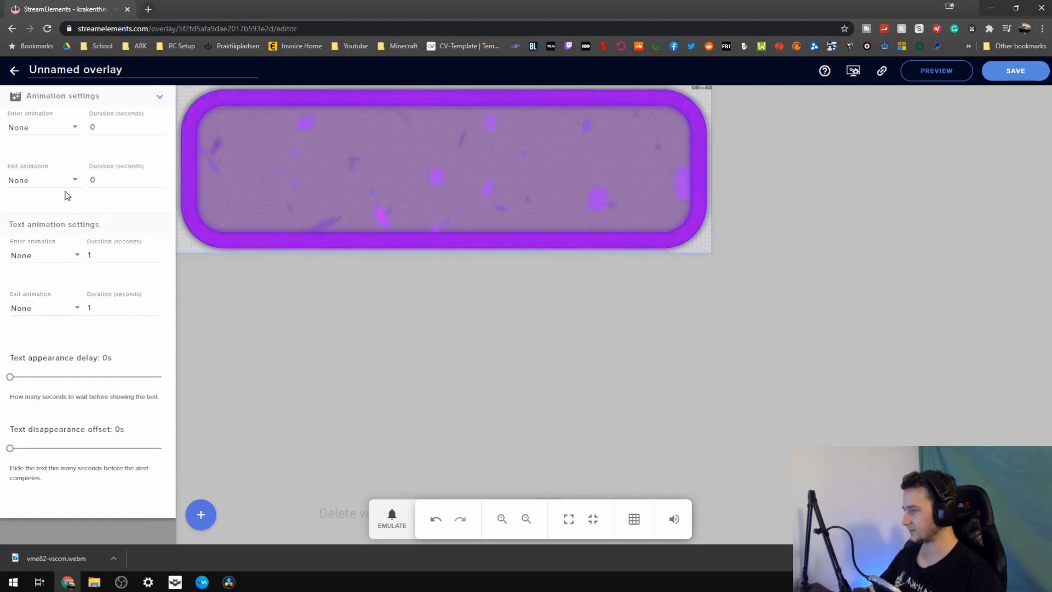
pyautogui.click(107, 126)
pyautogui.press('BackSpace')
pyautogui.write('1')
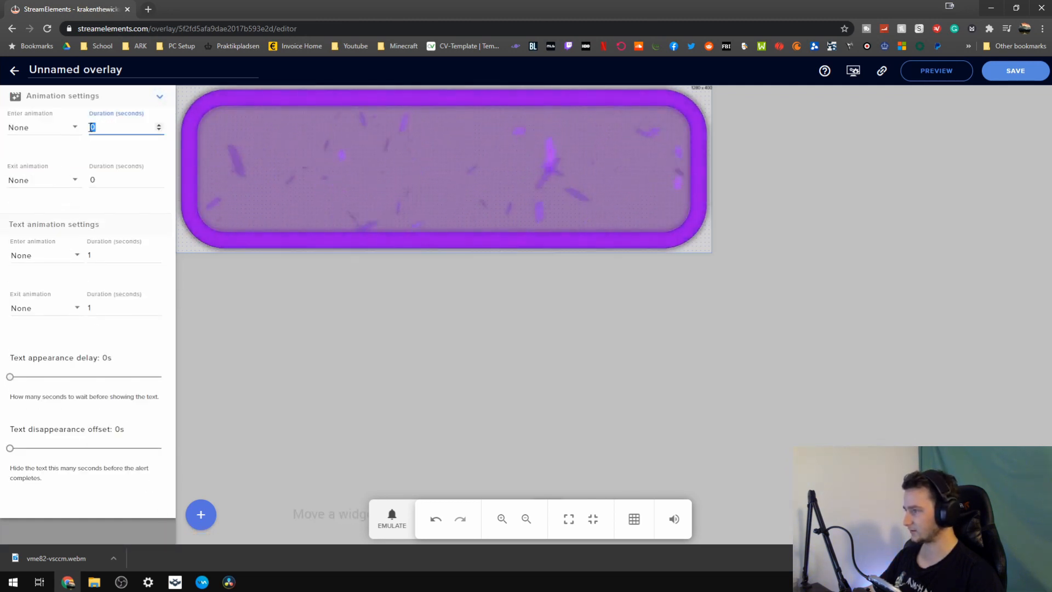
pyautogui.click(62, 131)
pyautogui.click(64, 162)
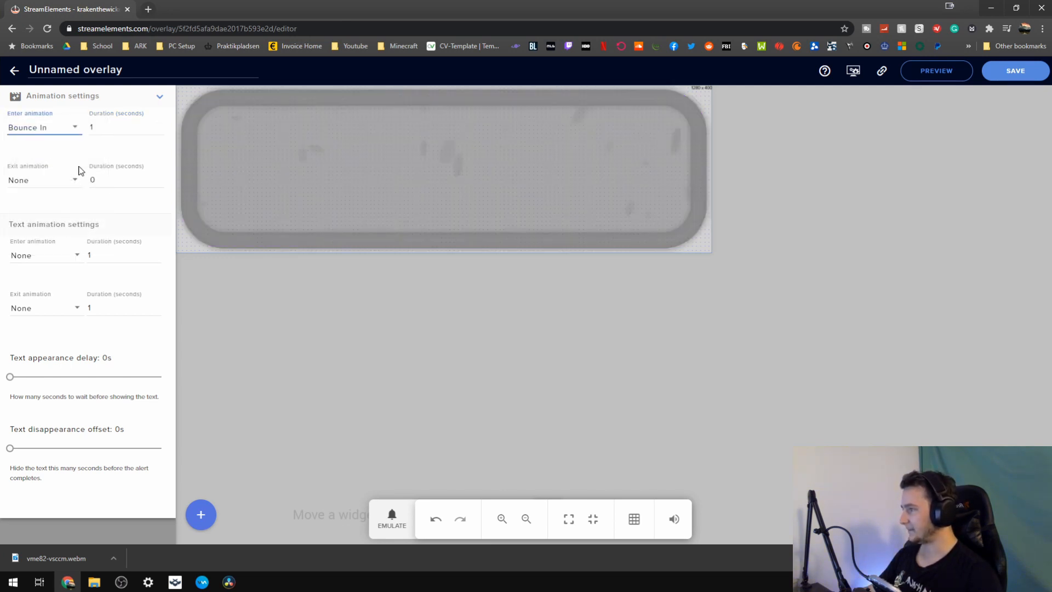
# Set the alert's exit animation to Bounce Out lasting 1 second and emulate a follower event to preview it
pyautogui.doubleClick(93, 180)
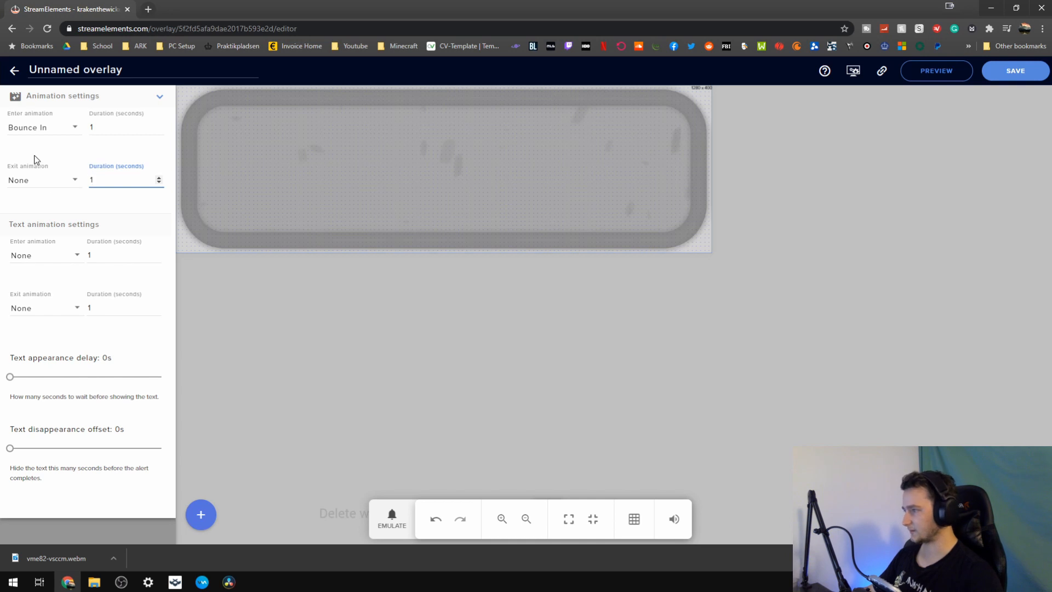
pyautogui.click(28, 180)
pyautogui.click(71, 209)
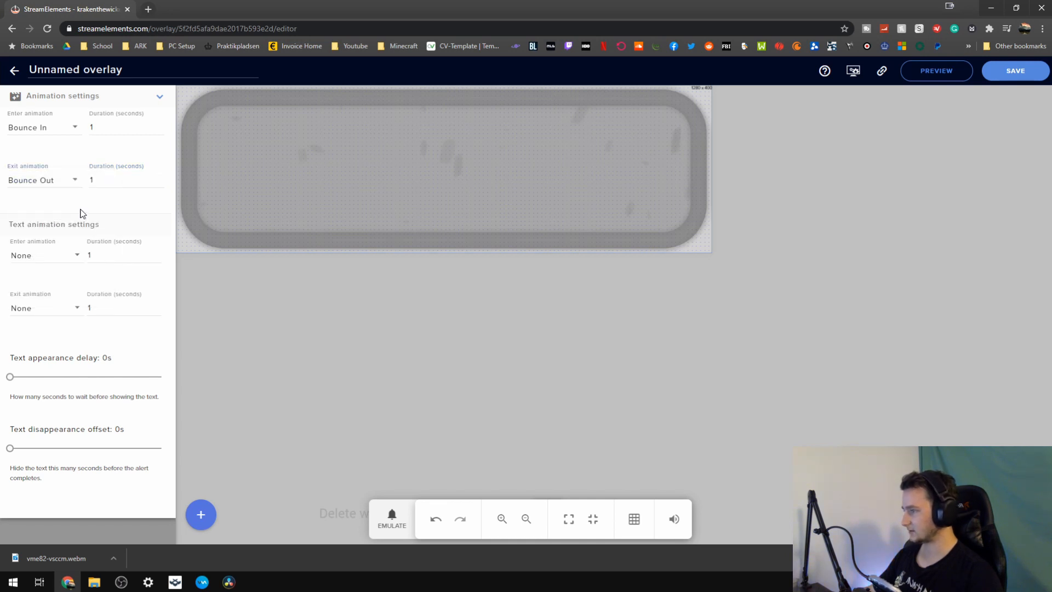
pyautogui.click(391, 518)
pyautogui.click(414, 336)
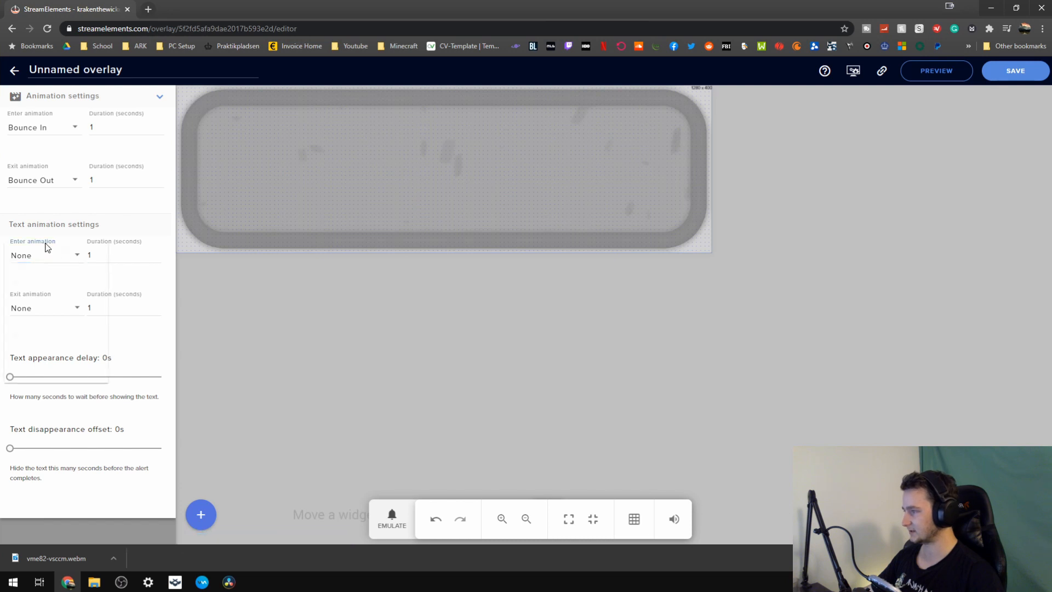
# Set the text's enter animation to Bounce In and its exit animation to Bounce Out, and close the animation settings
pyautogui.click(45, 254)
pyautogui.click(40, 280)
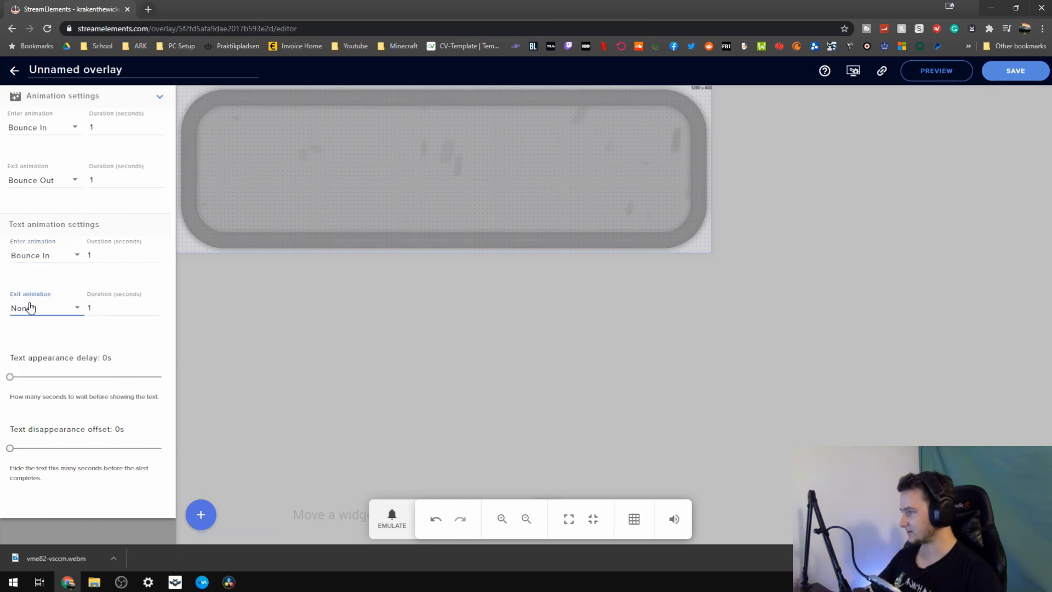
pyautogui.click(32, 305)
pyautogui.scroll(-2, 59, 348)
pyautogui.scroll(2, 64, 340)
pyautogui.click(65, 340)
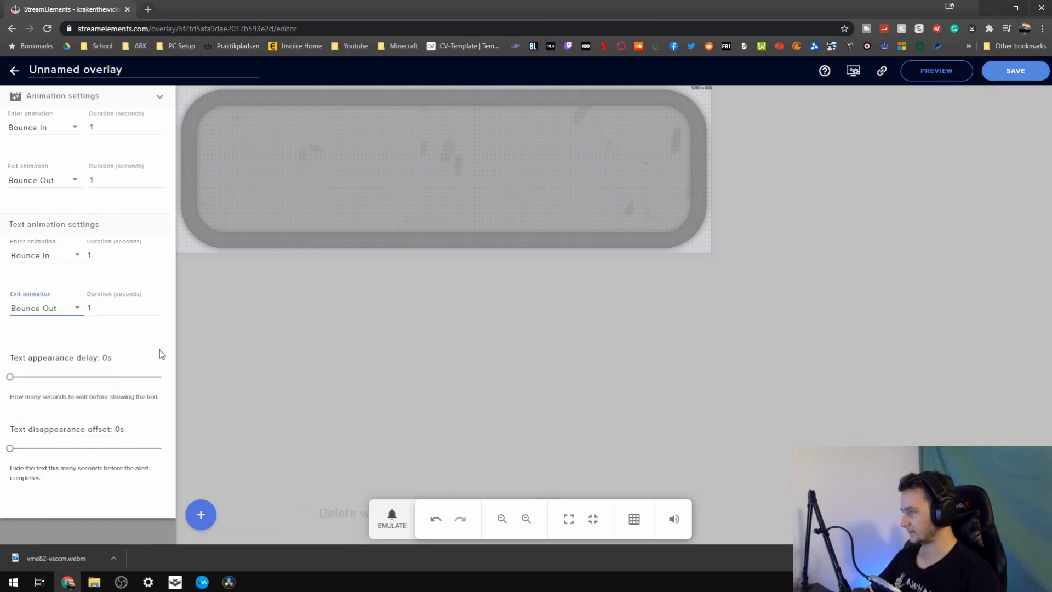
pyautogui.click(161, 96)
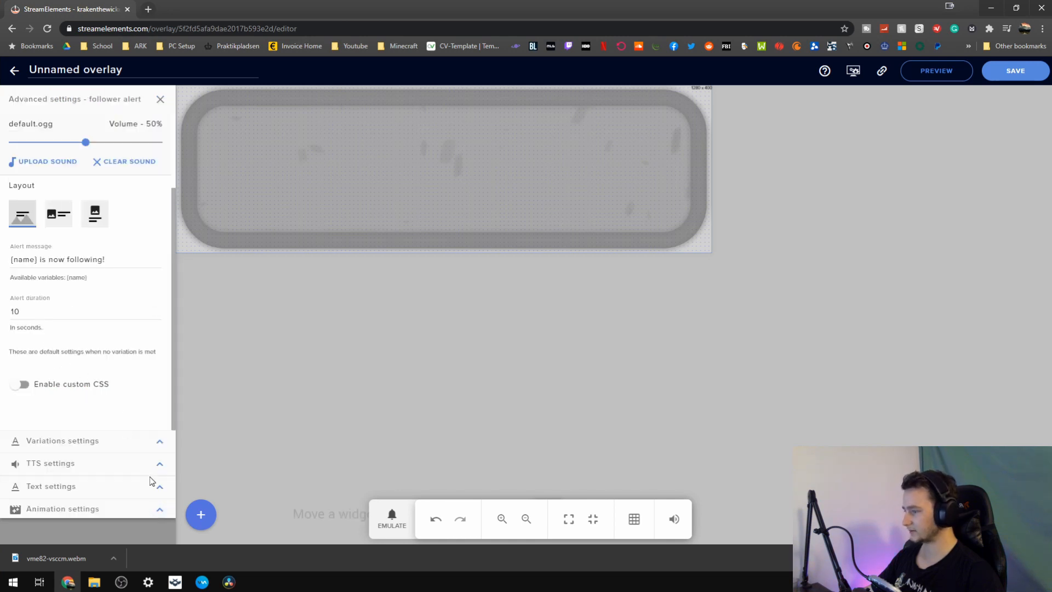
# Change the alert text's font to Special Elite in the text settings
pyautogui.click(160, 487)
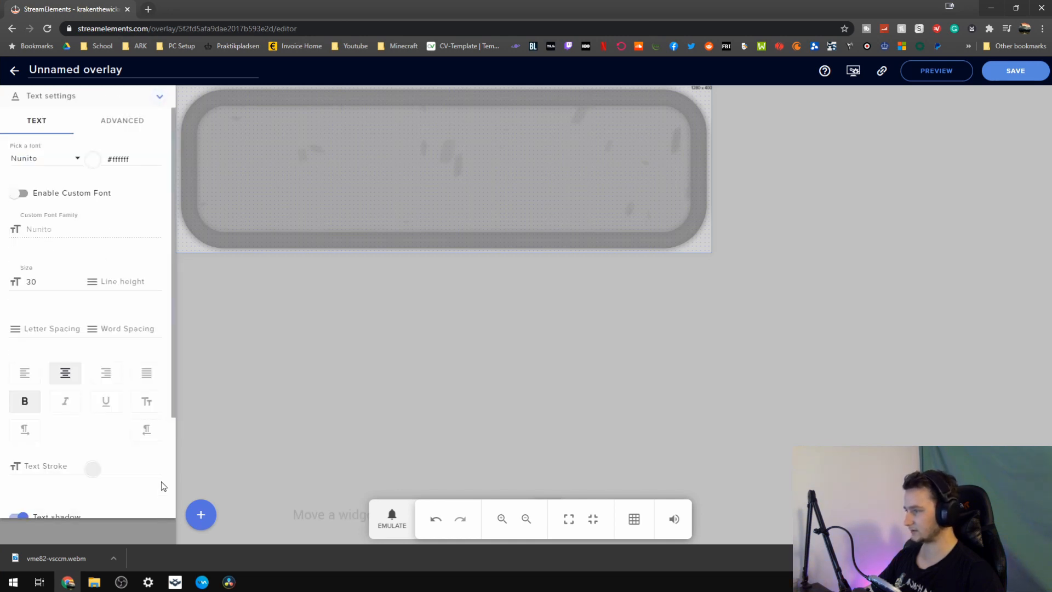
pyautogui.click(61, 158)
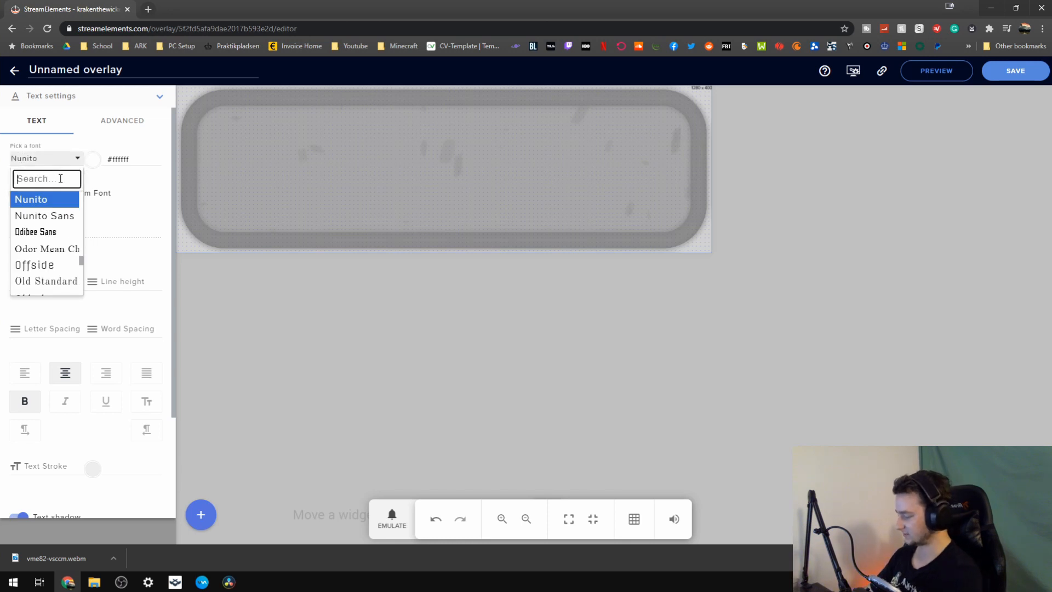
pyautogui.write('Speci')
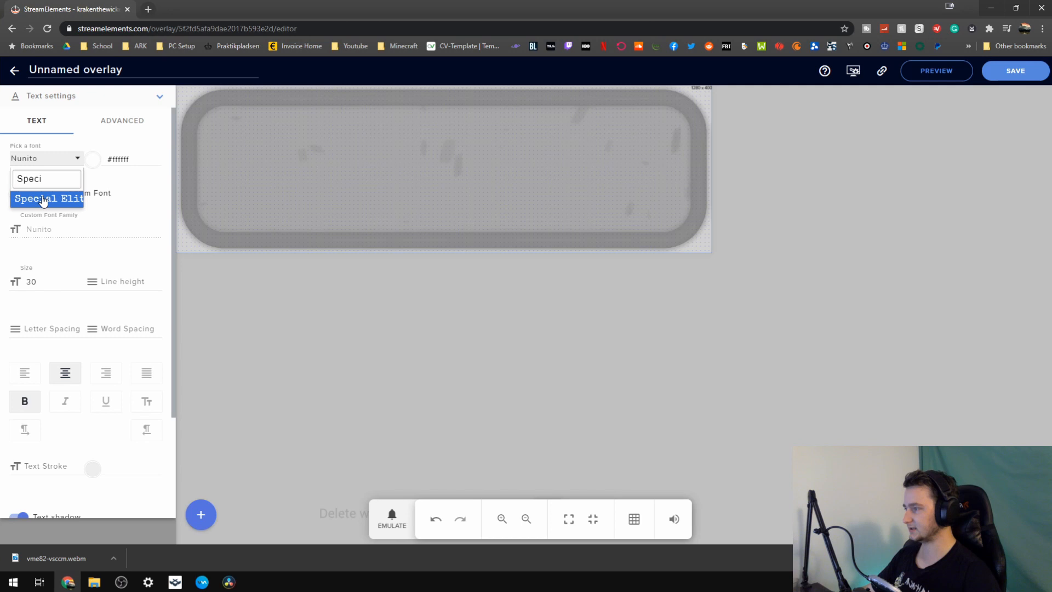
pyautogui.click(44, 199)
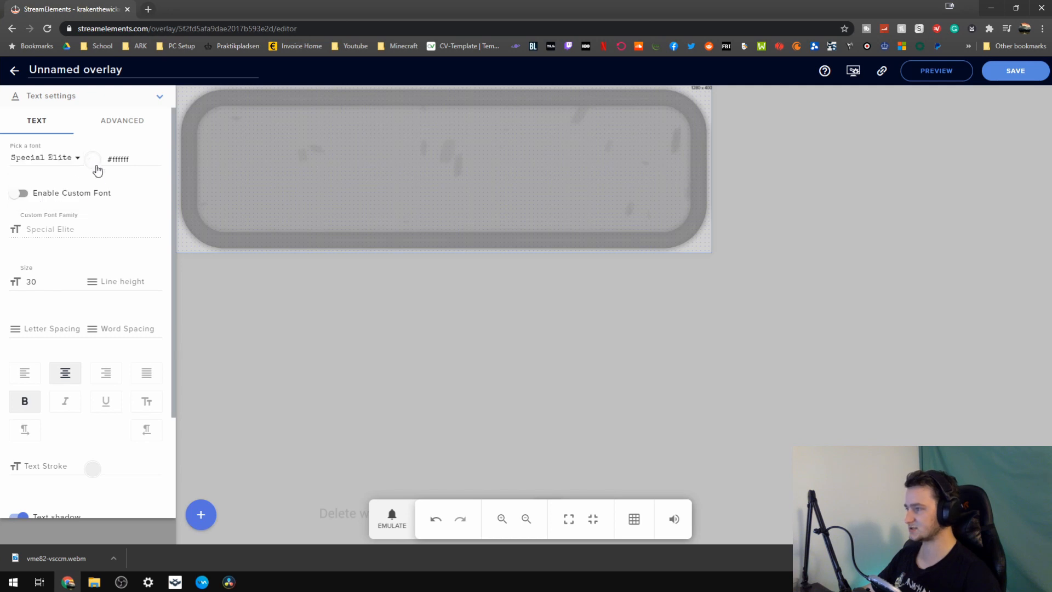
pyautogui.scroll(-3, 94, 277)
pyautogui.scroll(3, 117, 372)
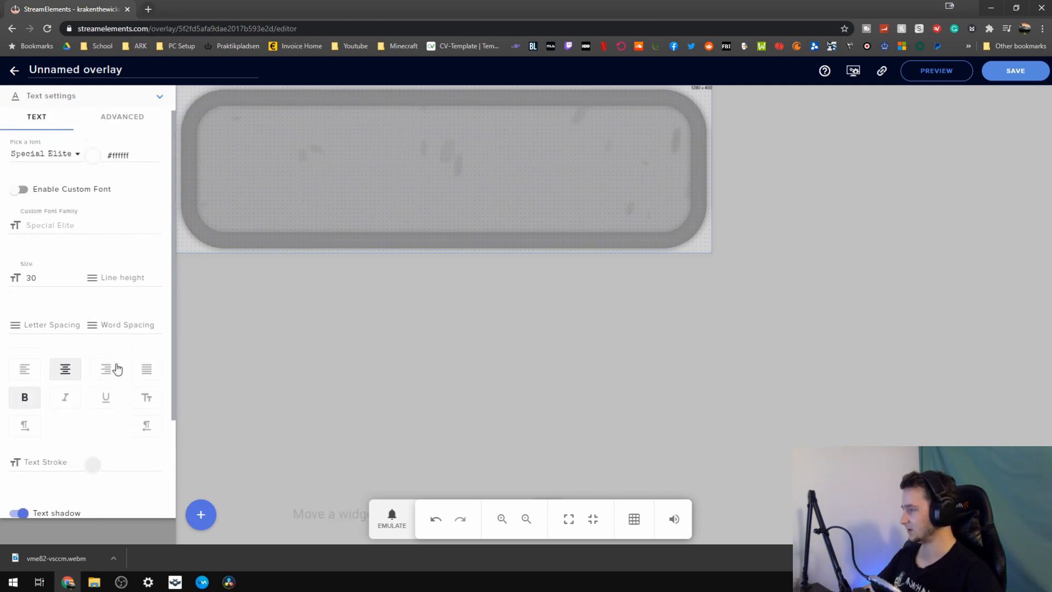
# Give the alert text a top margin of 180 and a size of 50, and close the text settings
pyautogui.click(112, 119)
pyautogui.moveTo(30, 170); pyautogui.dragTo(4, 175)
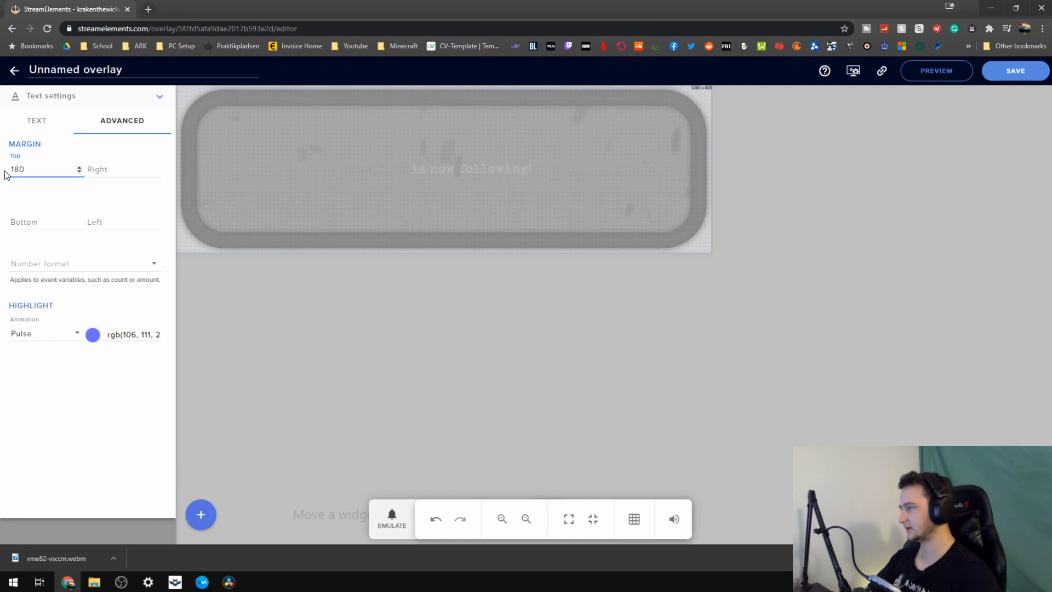
pyautogui.click(35, 117)
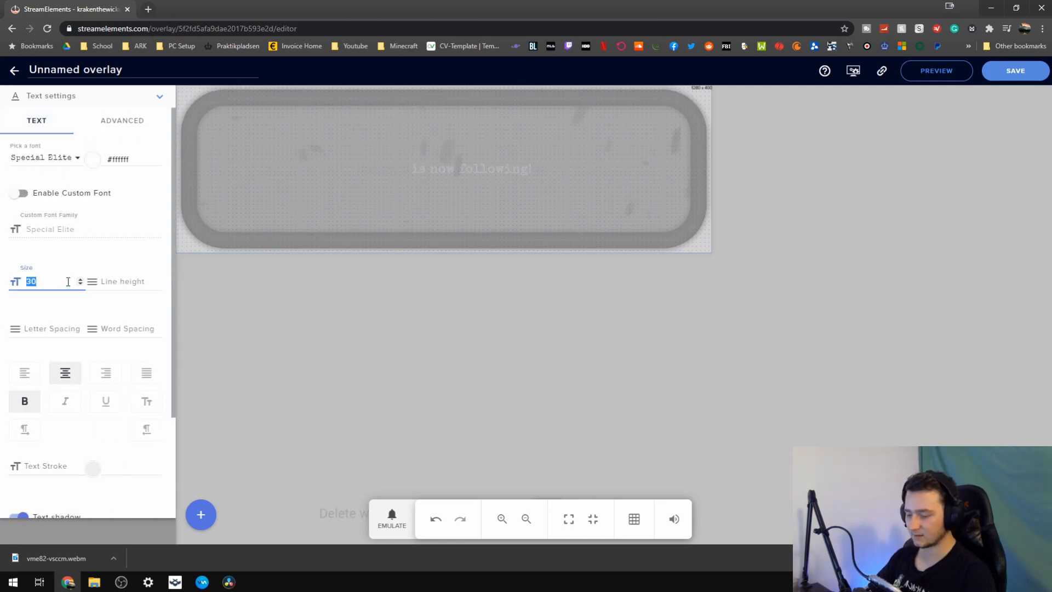
pyautogui.write('50')
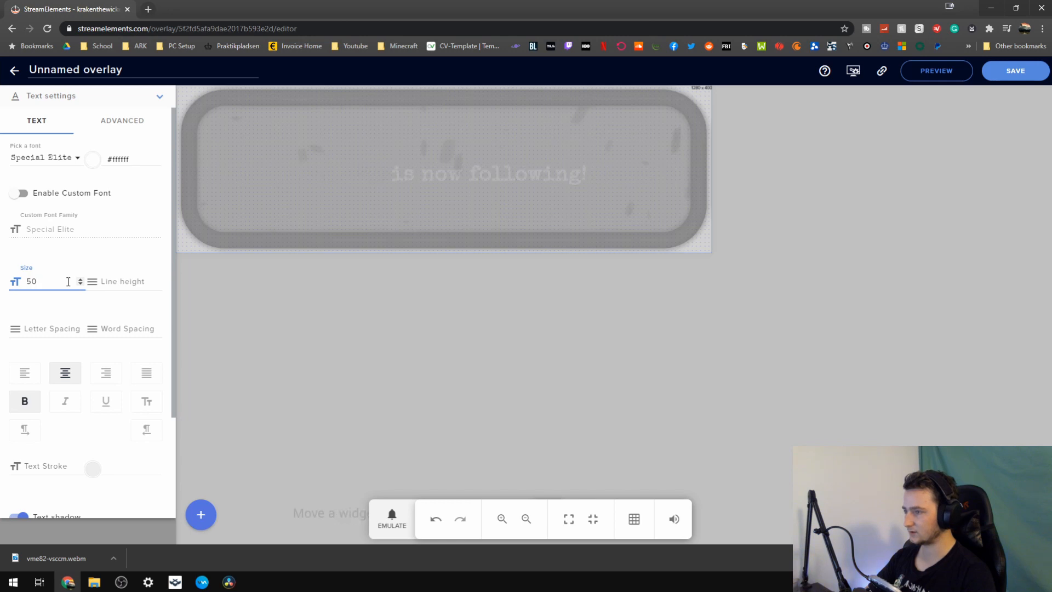
pyautogui.click(133, 96)
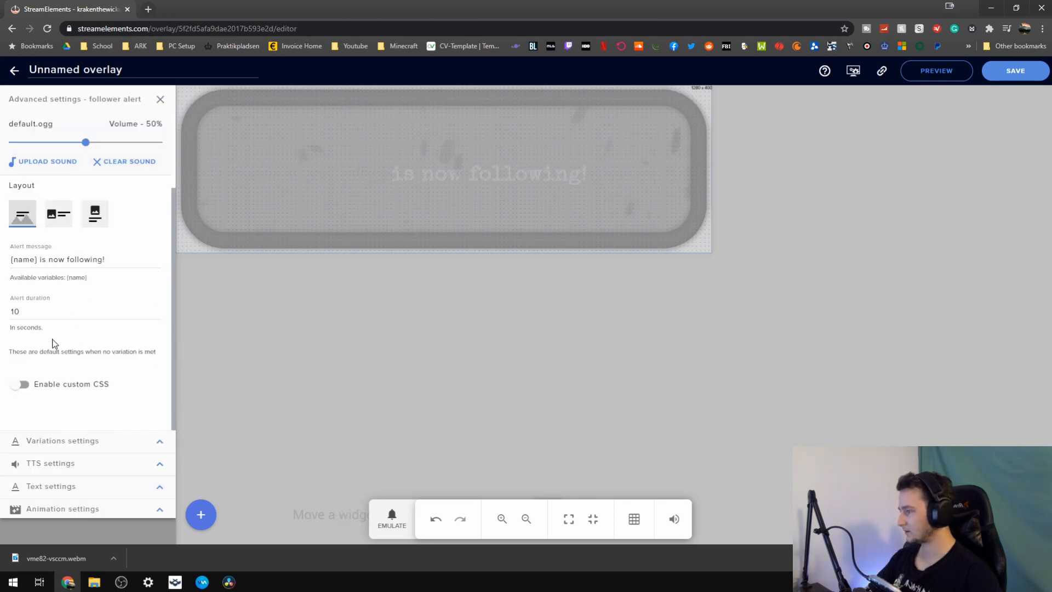
# Break the alert message onto a new line after {name} and emulate a follower event to check it
pyautogui.scroll(2, 54, 343)
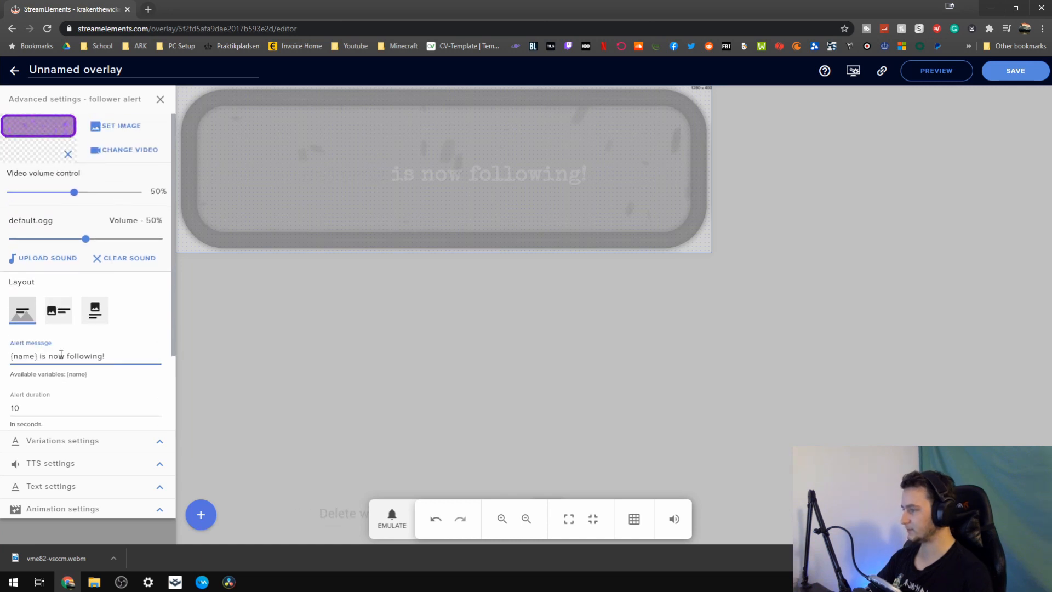
pyautogui.press('Return')
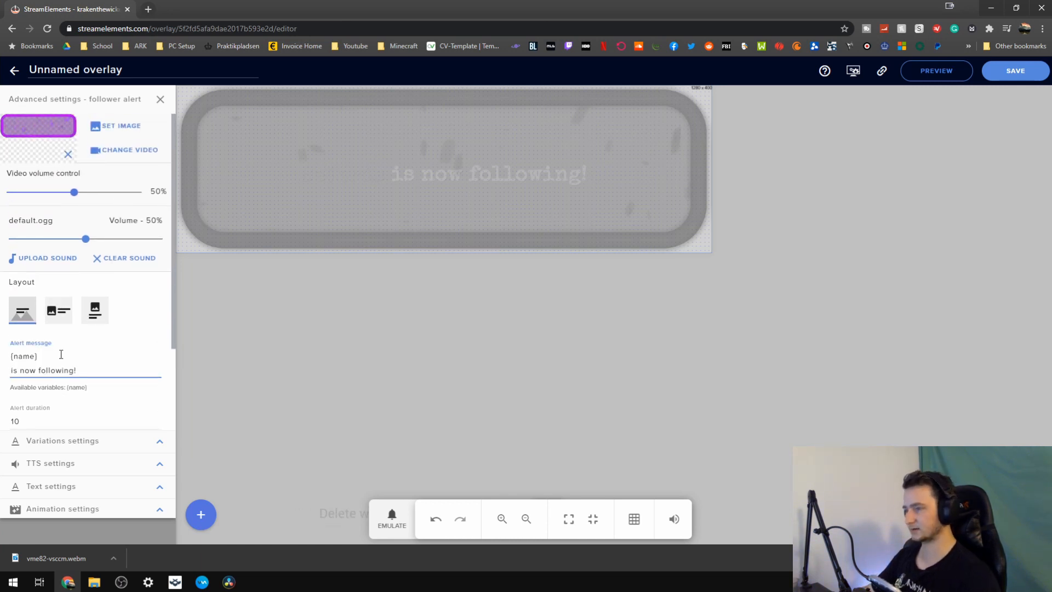
pyautogui.click(386, 519)
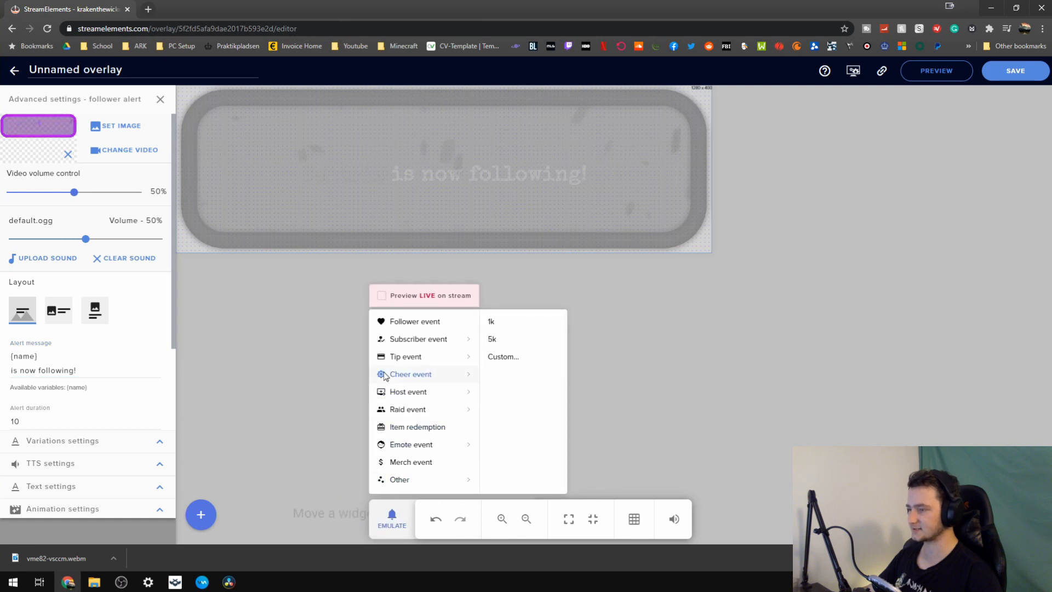
pyautogui.click(405, 327)
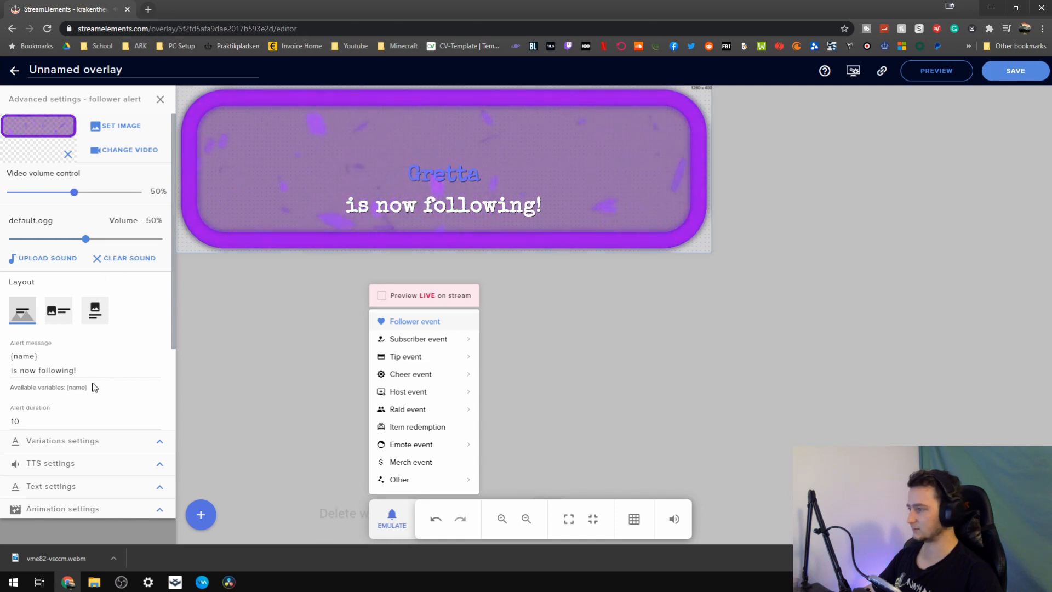
# Reduce the alert text's top margin to 120, trying 100 and 150 first
pyautogui.click(161, 492)
pyautogui.click(159, 492)
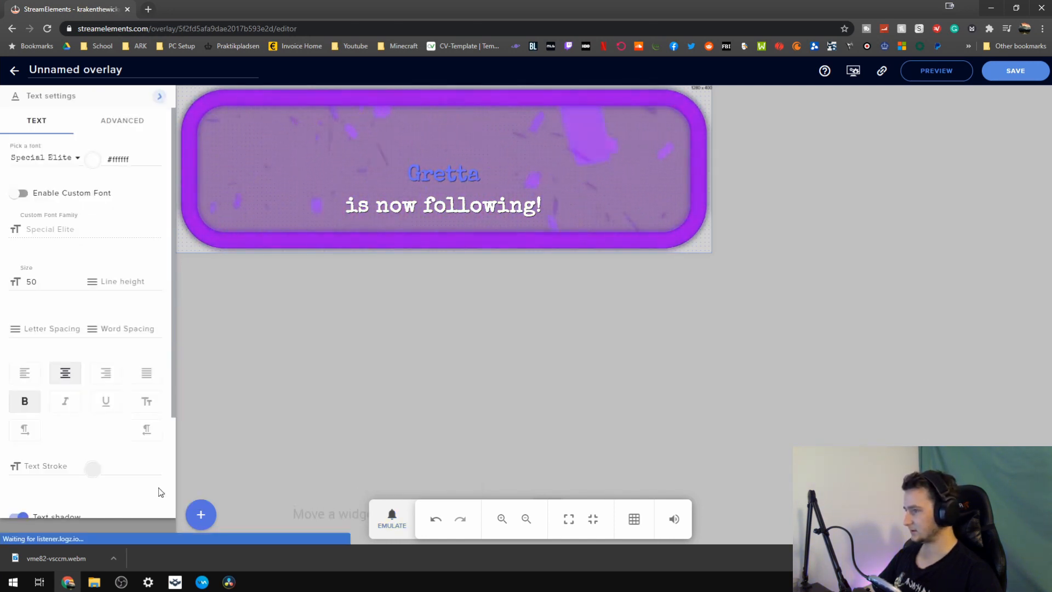
pyautogui.click(123, 120)
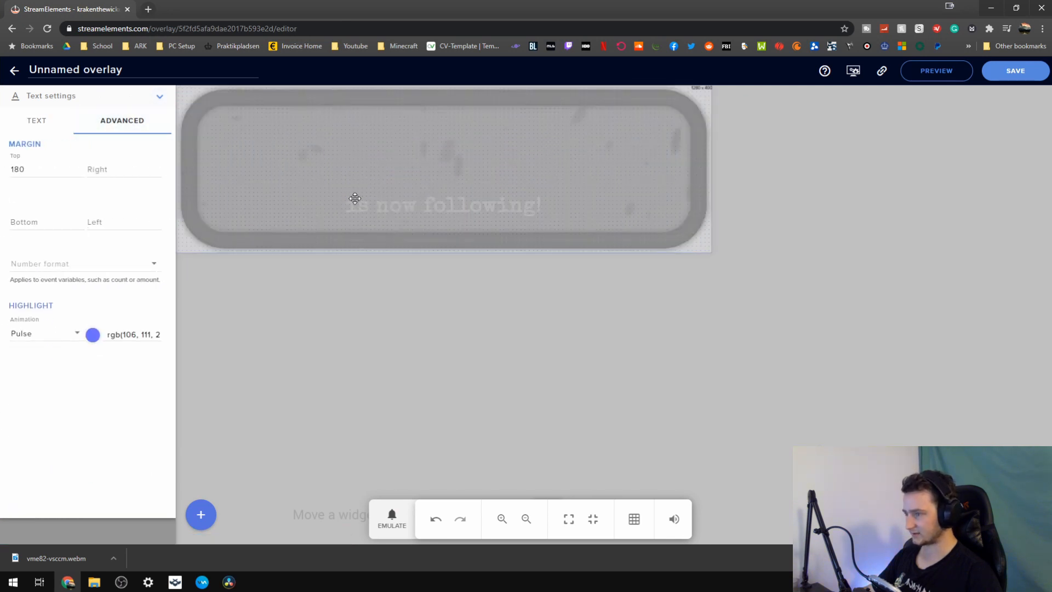
pyautogui.click(19, 168)
pyautogui.press('BackSpace')
pyautogui.write('0')
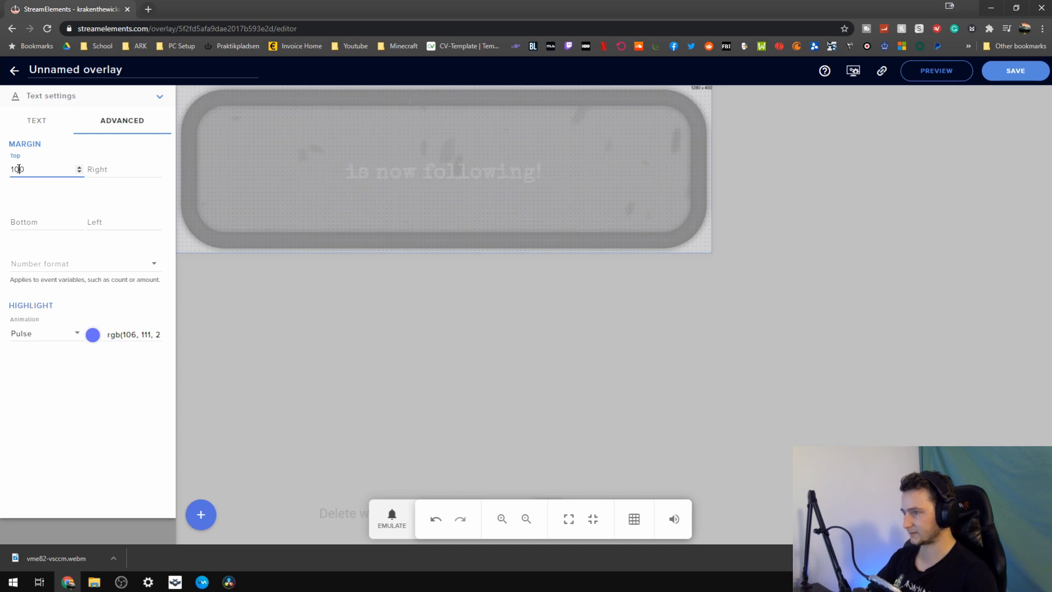
pyautogui.press('BackSpace')
pyautogui.write('5')
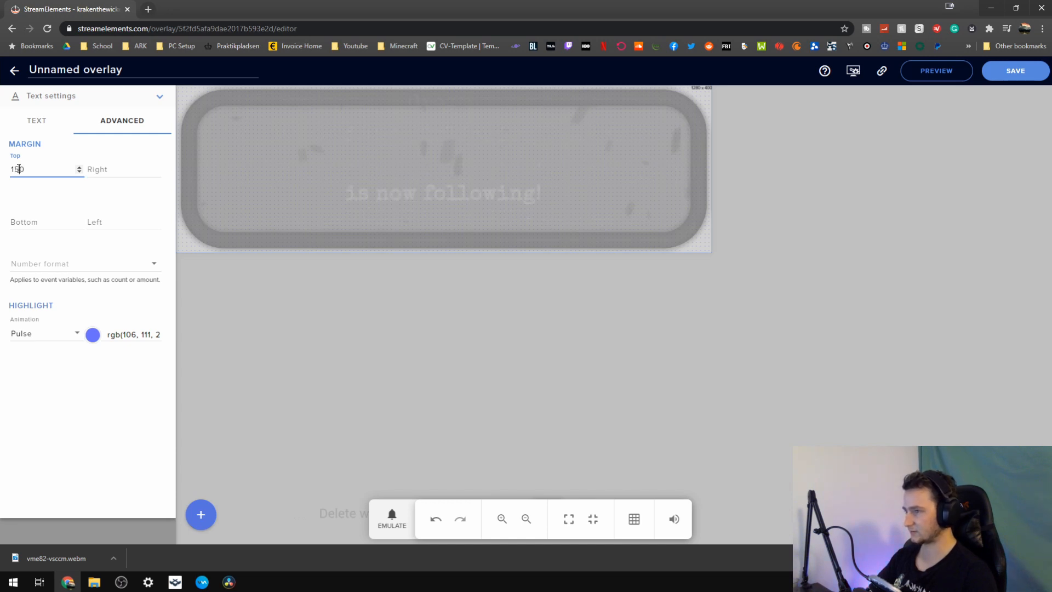
pyautogui.press('BackSpace')
pyautogui.write('1')
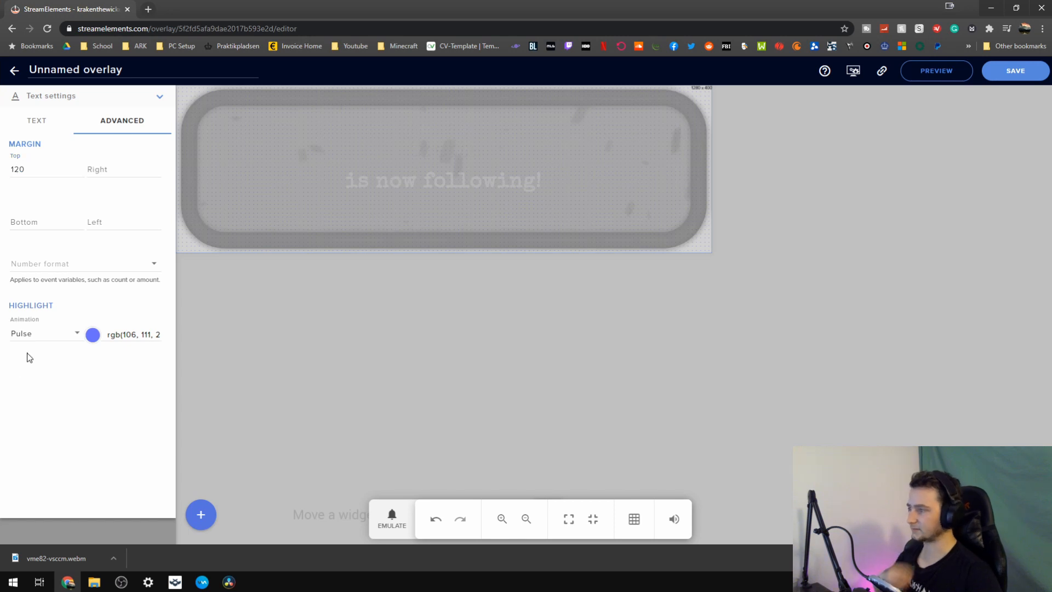
# Emulate a follower event to check the two-line text's placement, and close the text settings
pyautogui.click(384, 521)
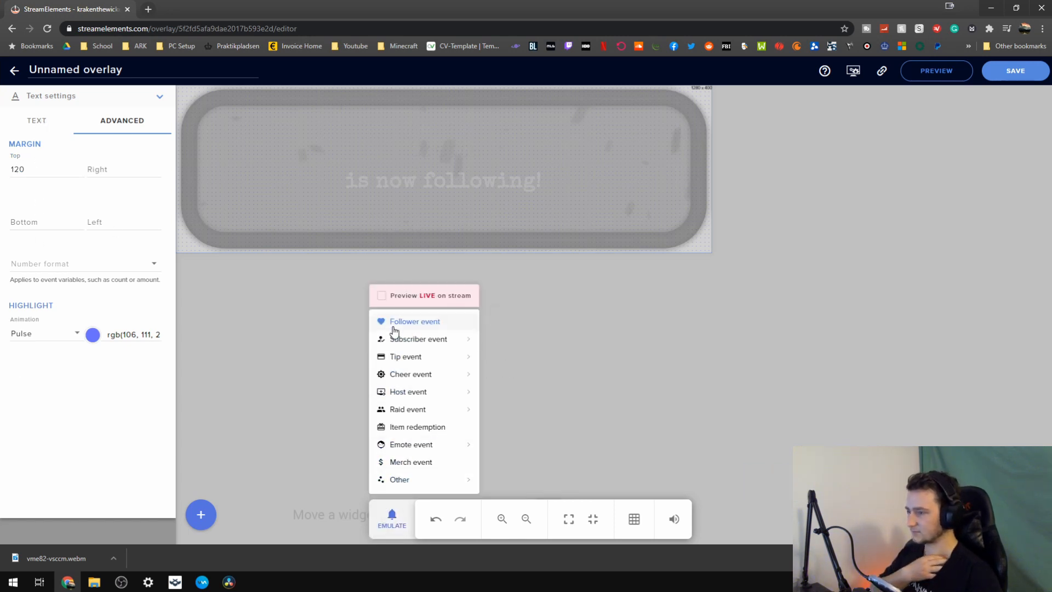
pyautogui.click(392, 331)
pyautogui.click(336, 405)
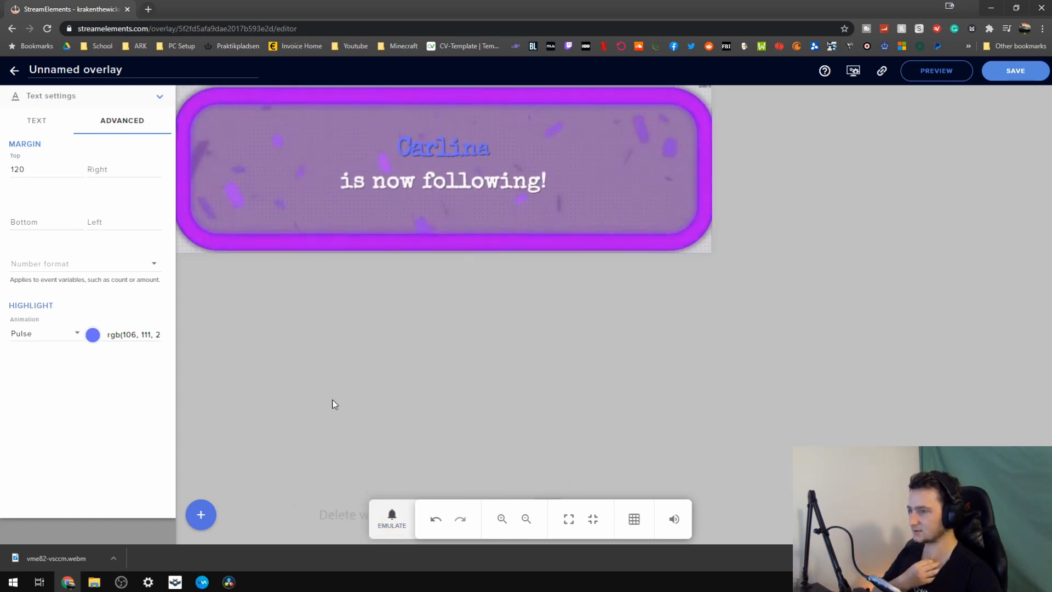
pyautogui.click(35, 123)
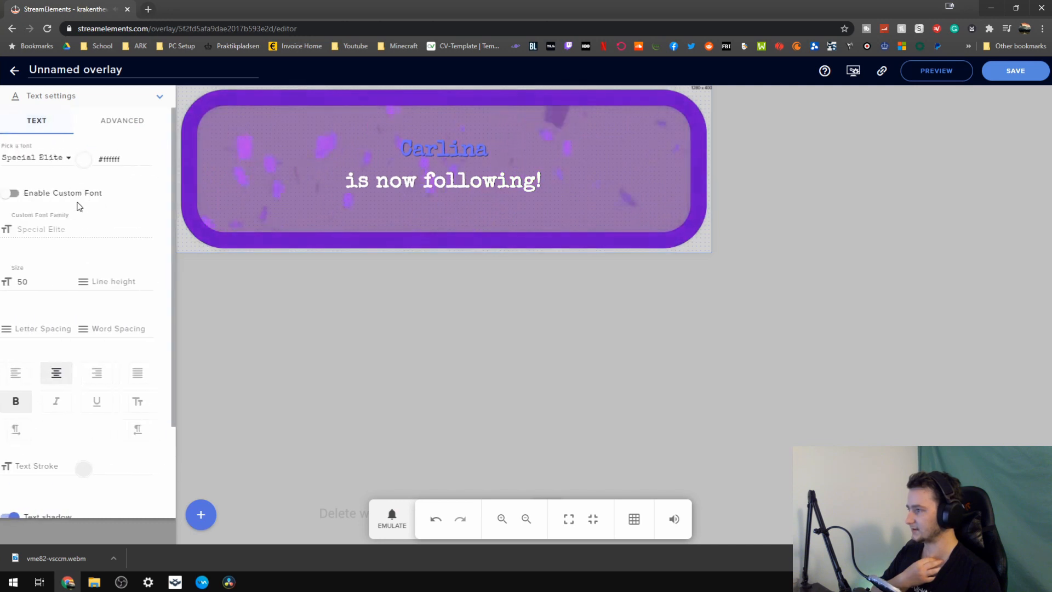
pyautogui.click(159, 96)
# Set the follower alert's sound to Follower 3.mp3 and emulate a follower event to hear it
pyautogui.click(41, 258)
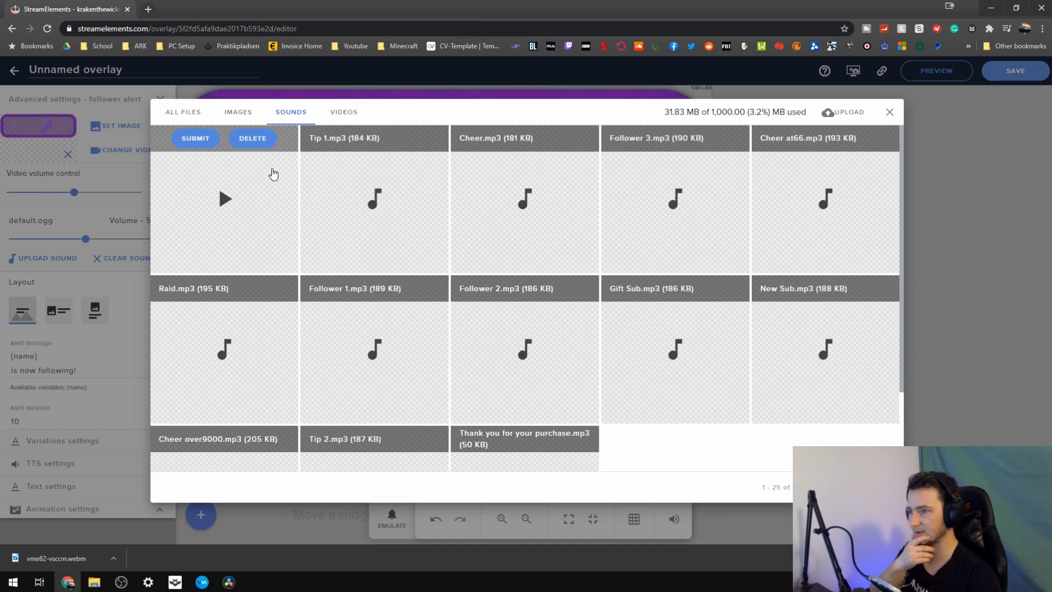
pyautogui.click(646, 138)
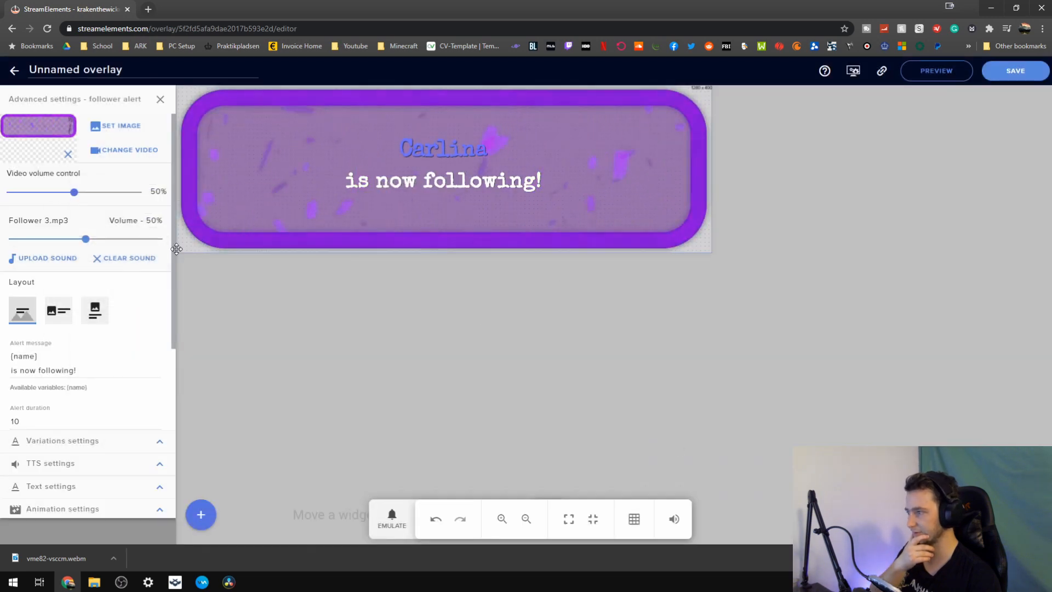
pyautogui.click(390, 519)
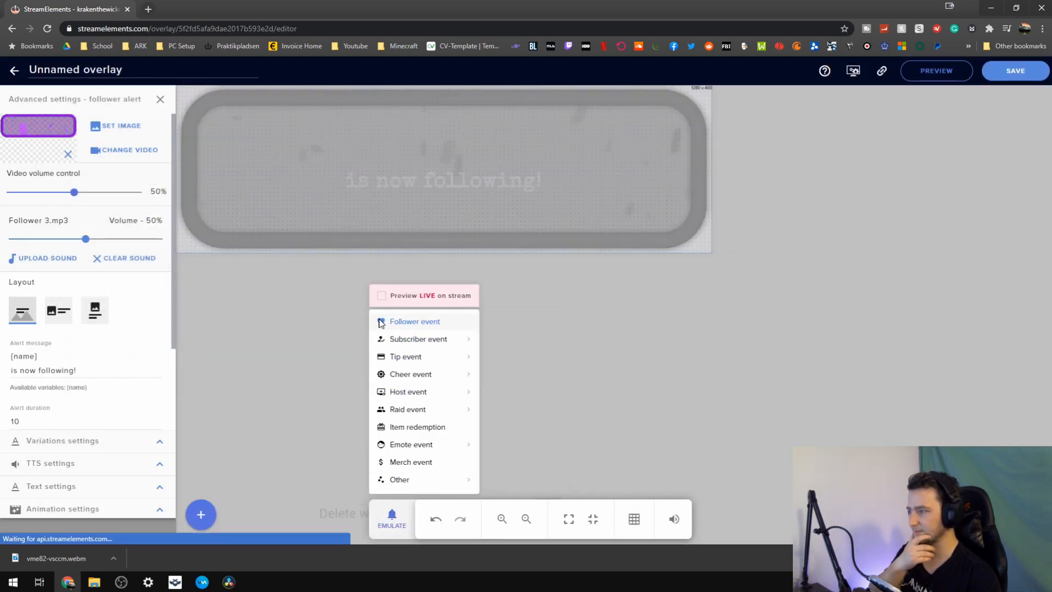
pyautogui.click(381, 322)
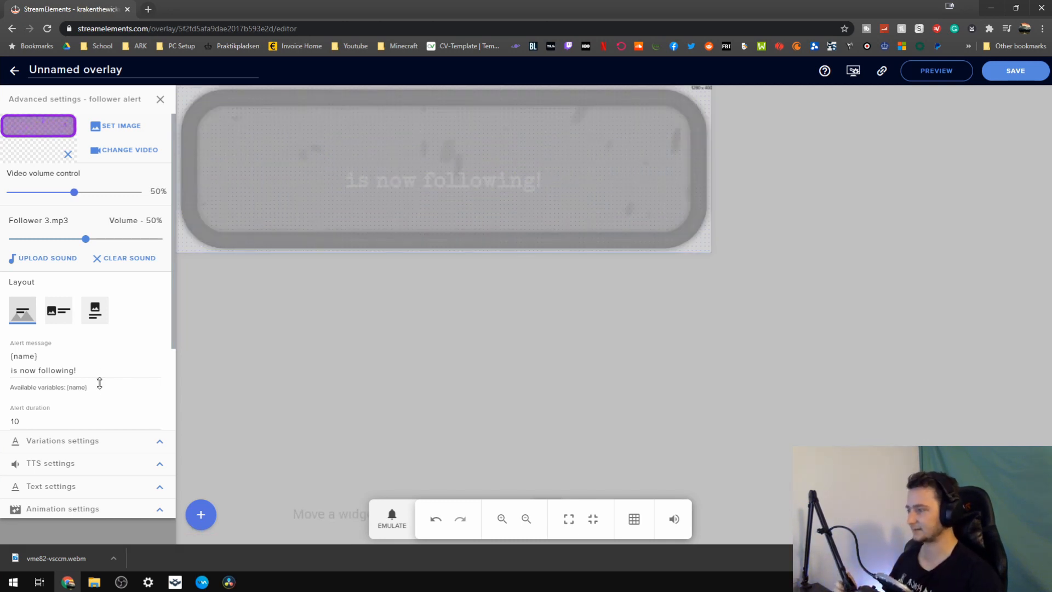
# Increase the follower alert's text size to 80, emulate a follower event to check it, and close the text settings
pyautogui.scroll(-3, 104, 384)
pyautogui.scroll(3, 112, 399)
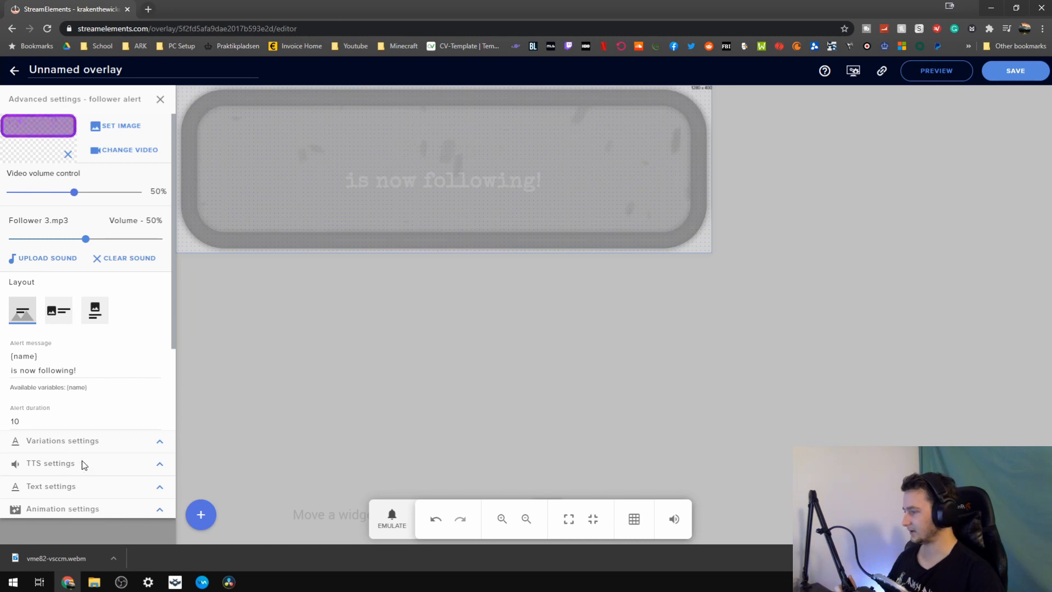
pyautogui.click(160, 487)
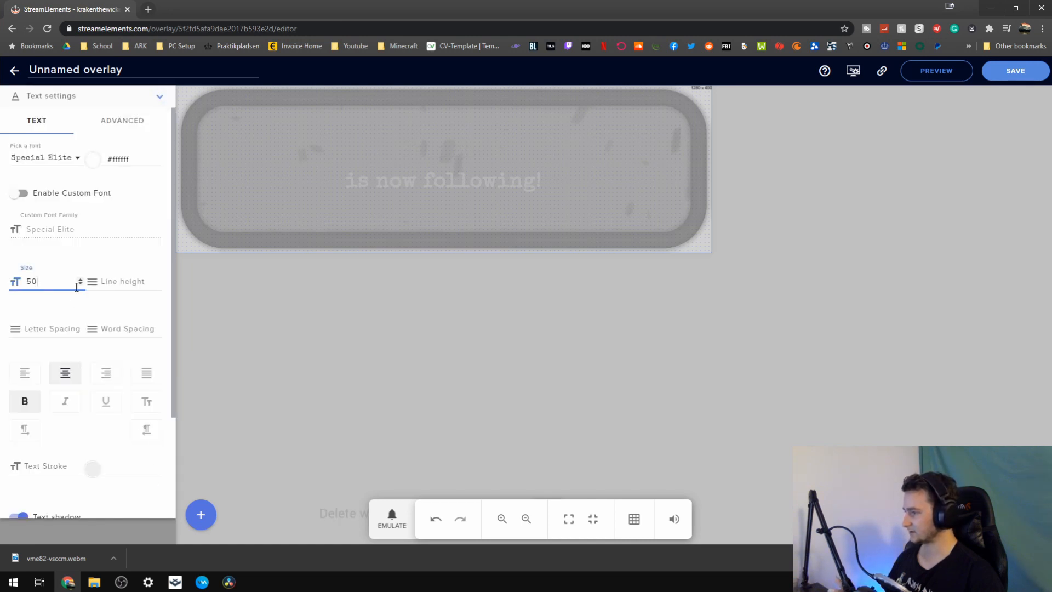
pyautogui.scroll(14, 82, 281)
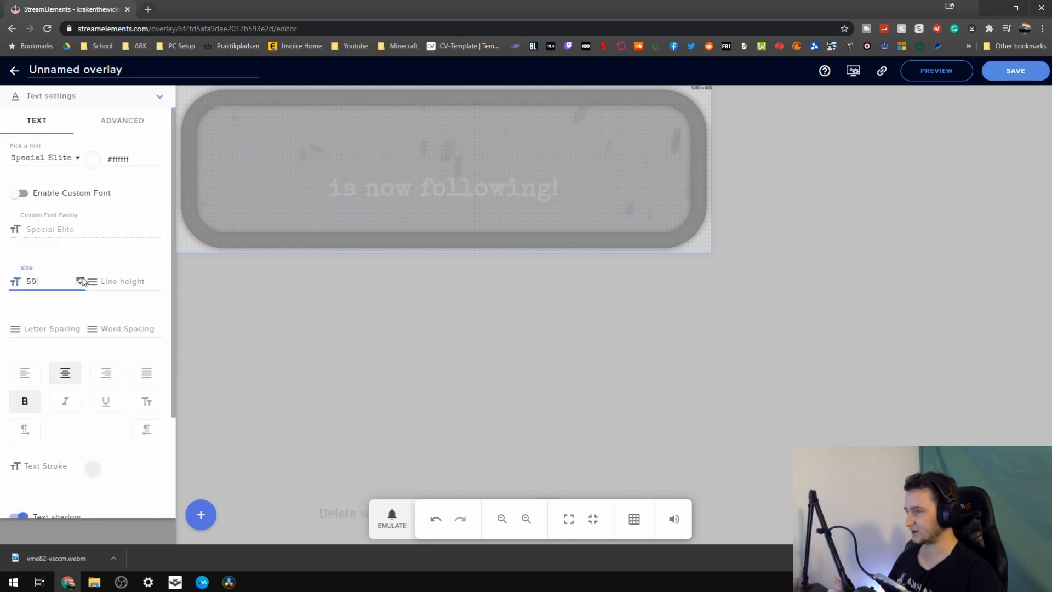
pyautogui.scroll(10, 82, 281)
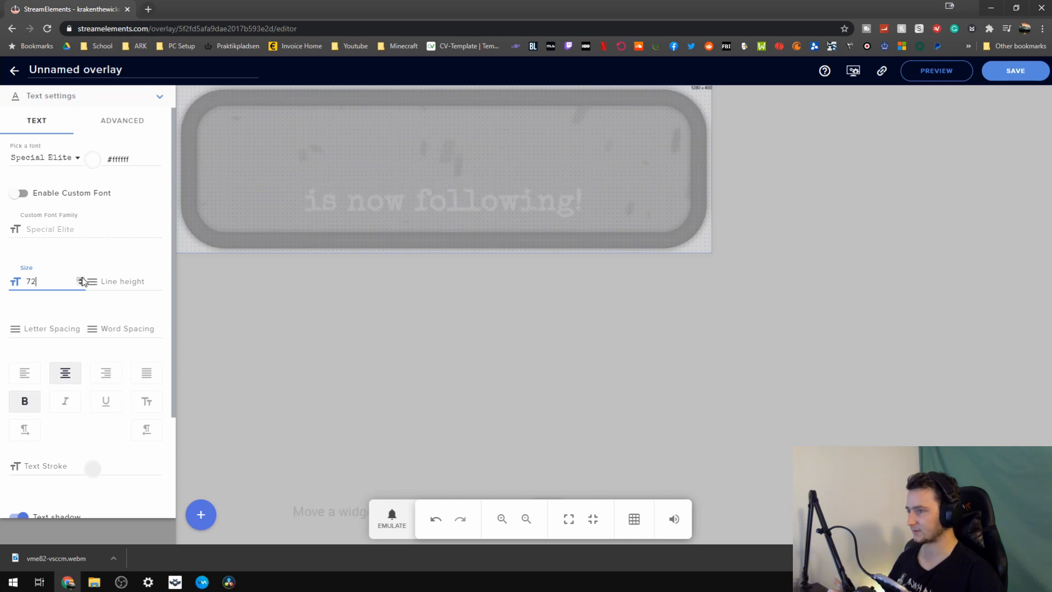
pyautogui.click(392, 517)
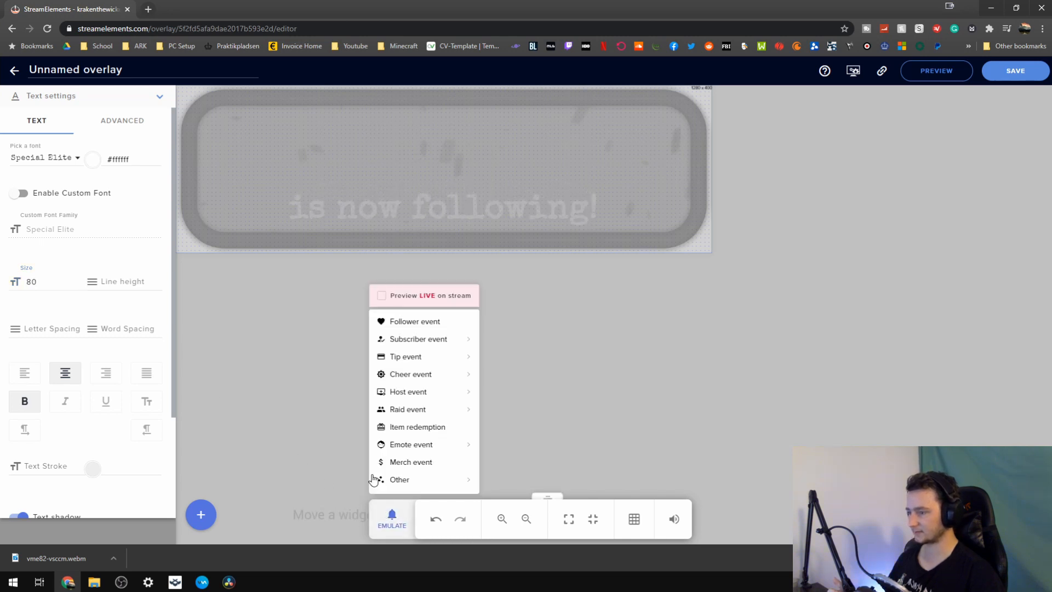
pyautogui.click(405, 338)
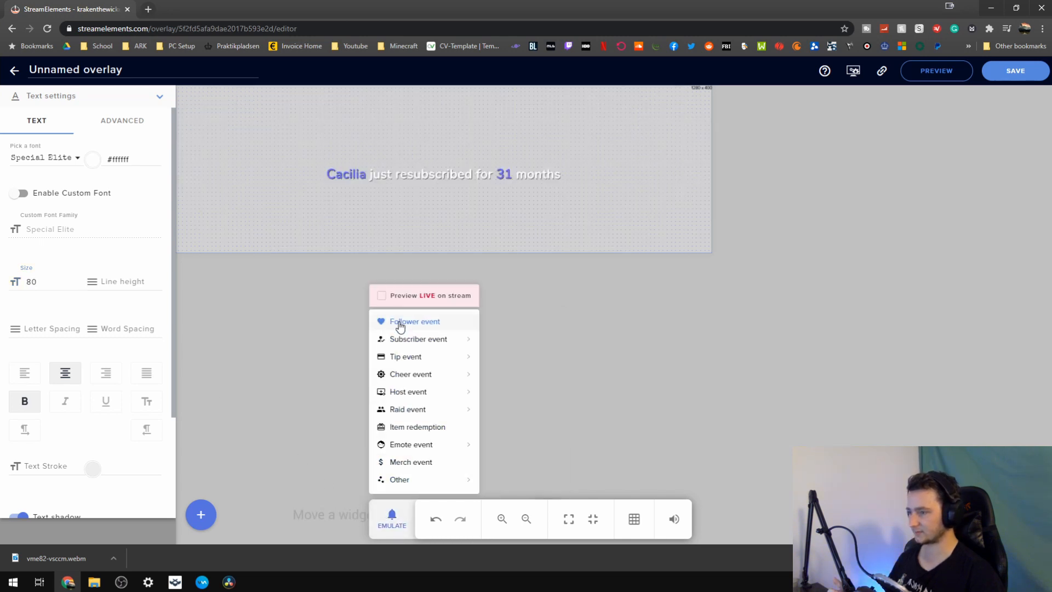
pyautogui.click(281, 332)
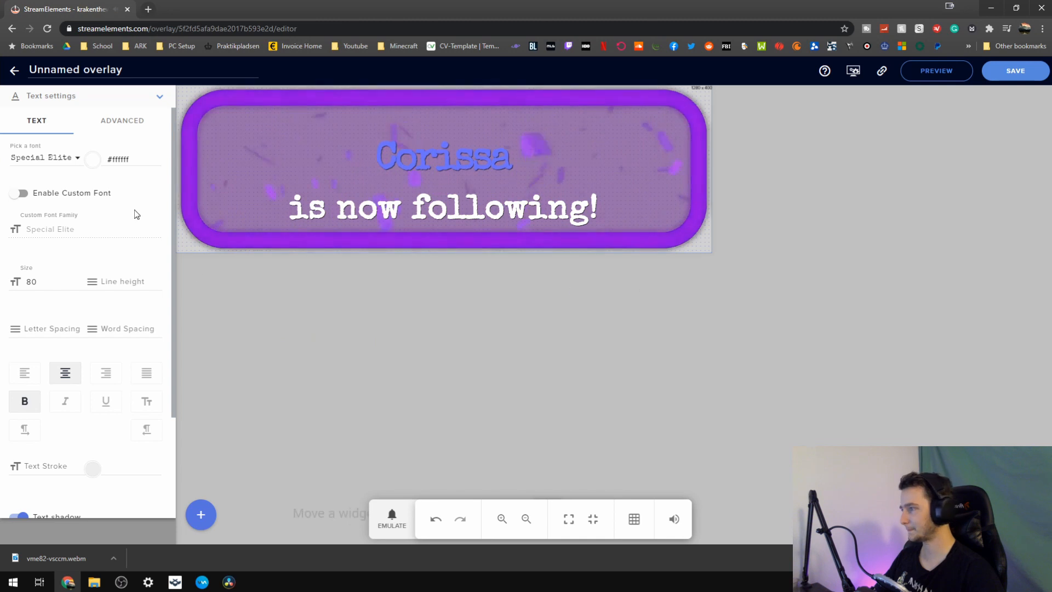
pyautogui.scroll(-2, 101, 249)
pyautogui.scroll(2, 71, 164)
pyautogui.click(122, 120)
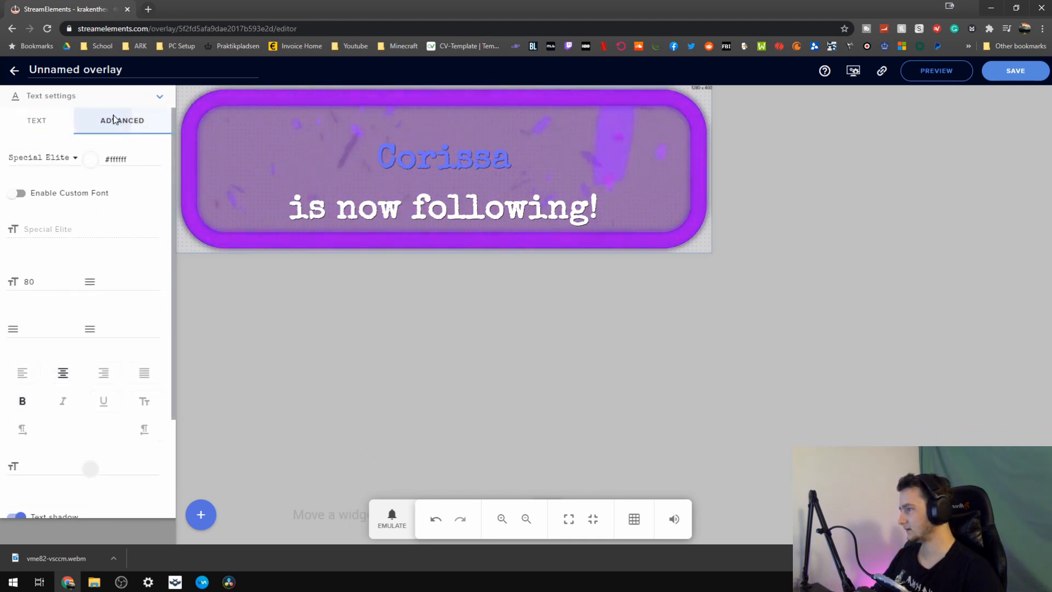
pyautogui.click(159, 97)
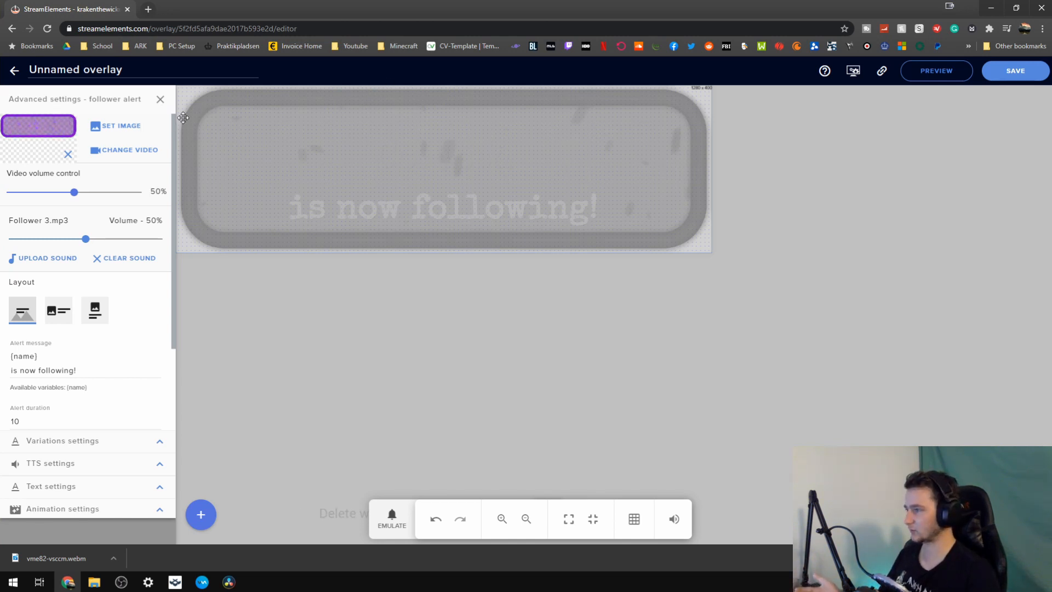
# Leave the follower alert's settings and assign the purple animation as the subscriber alert's video
pyautogui.click(160, 99)
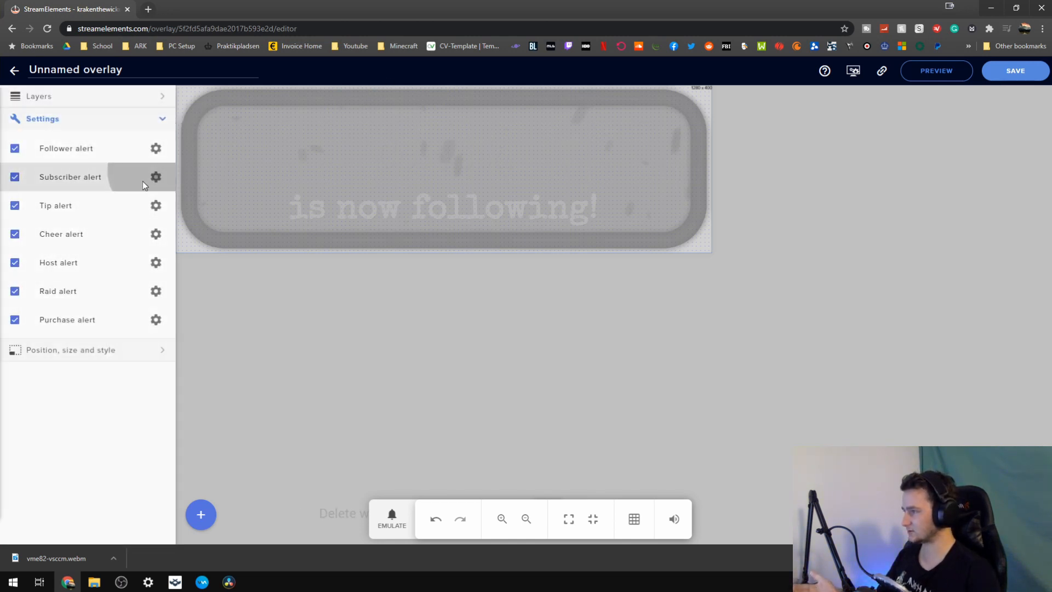
pyautogui.click(149, 179)
pyautogui.click(116, 149)
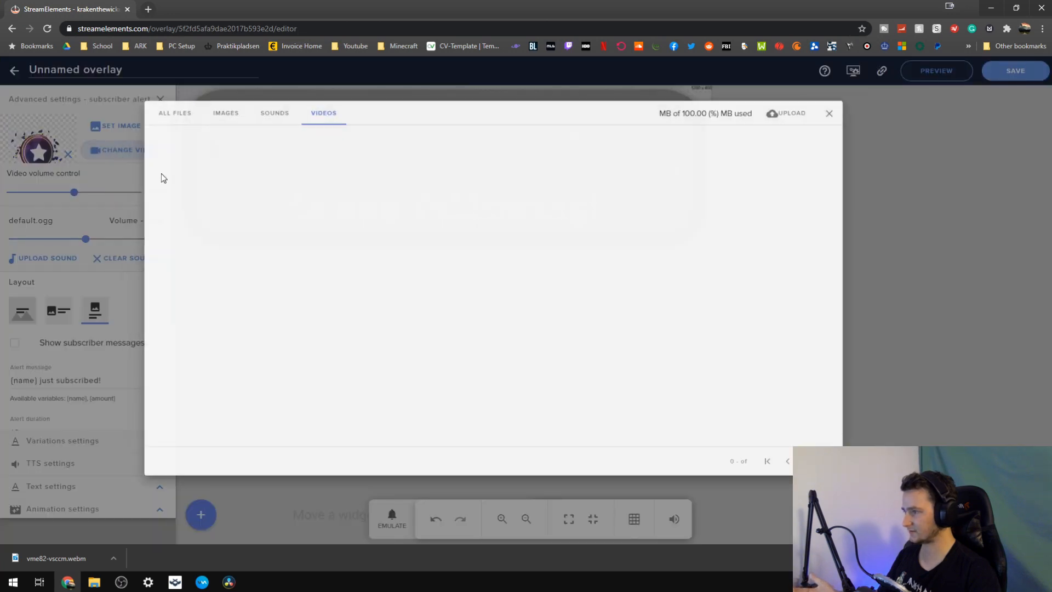
pyautogui.click(193, 135)
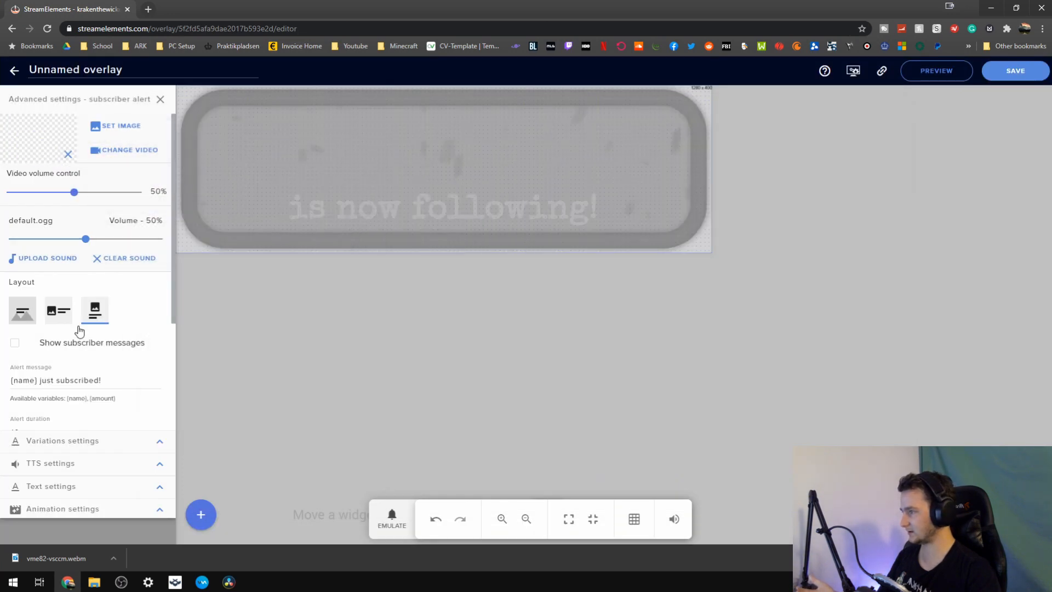
# Break the subscriber alert message onto a new line after {name}
pyautogui.click(40, 379)
pyautogui.press('Return')
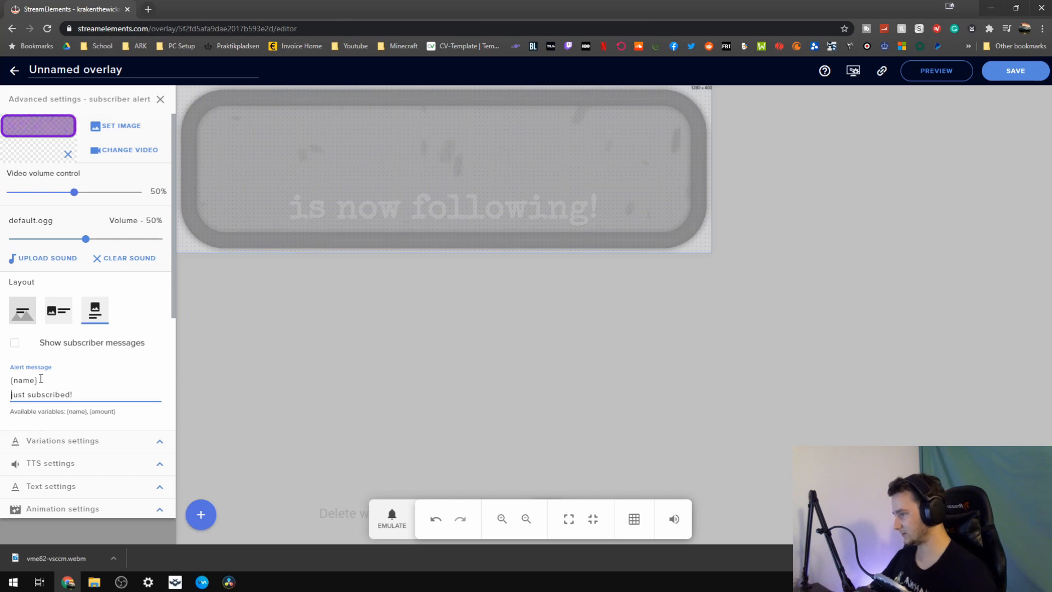
pyautogui.scroll(-2, 66, 383)
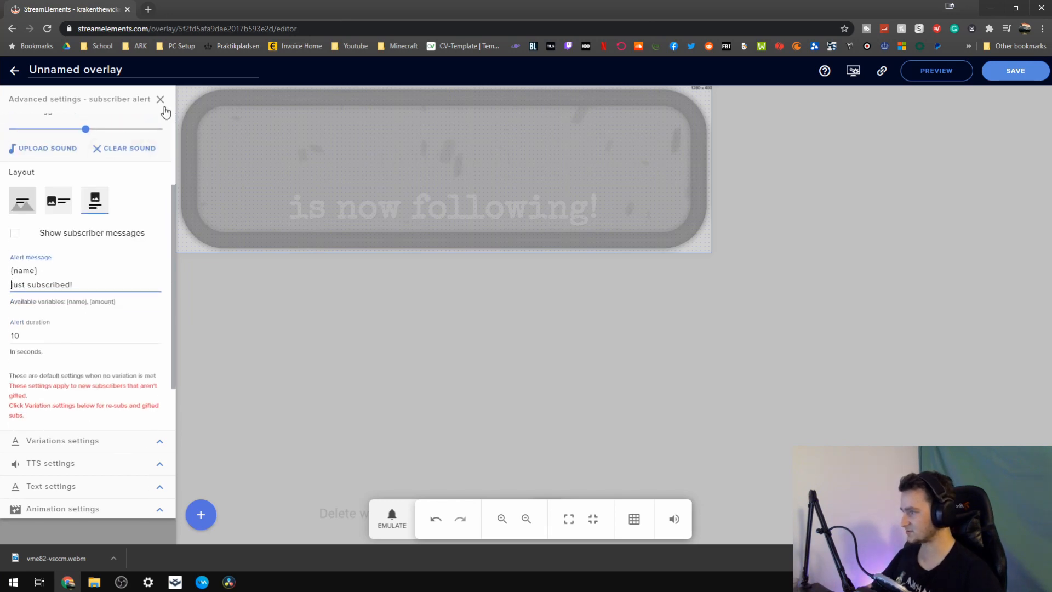
pyautogui.scroll(2, 146, 127)
# Set the subscriber alert's sound to New Sub.mp3 and close its settings
pyautogui.click(41, 258)
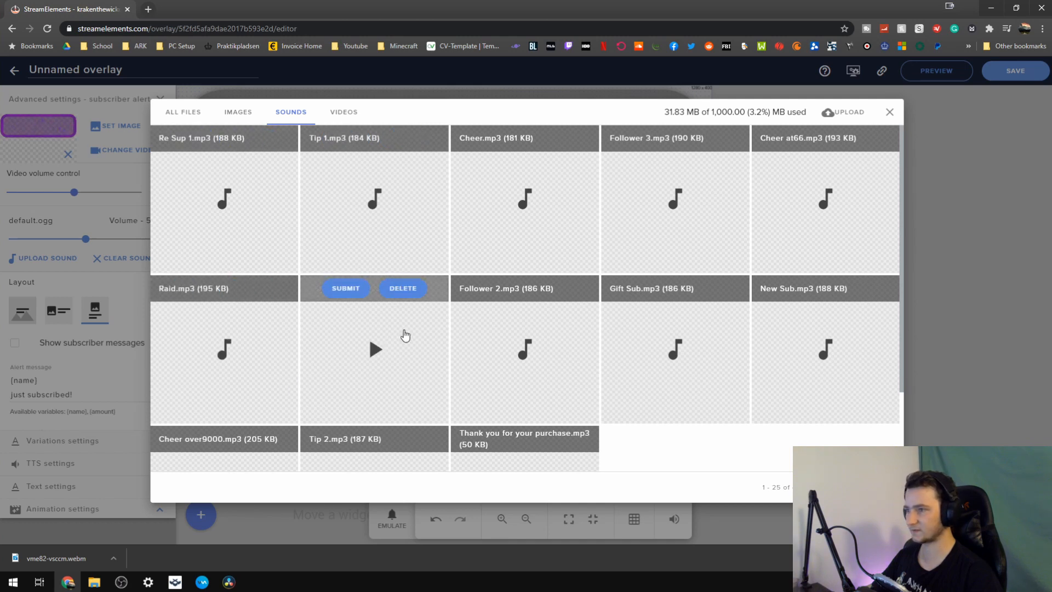
pyautogui.click(792, 289)
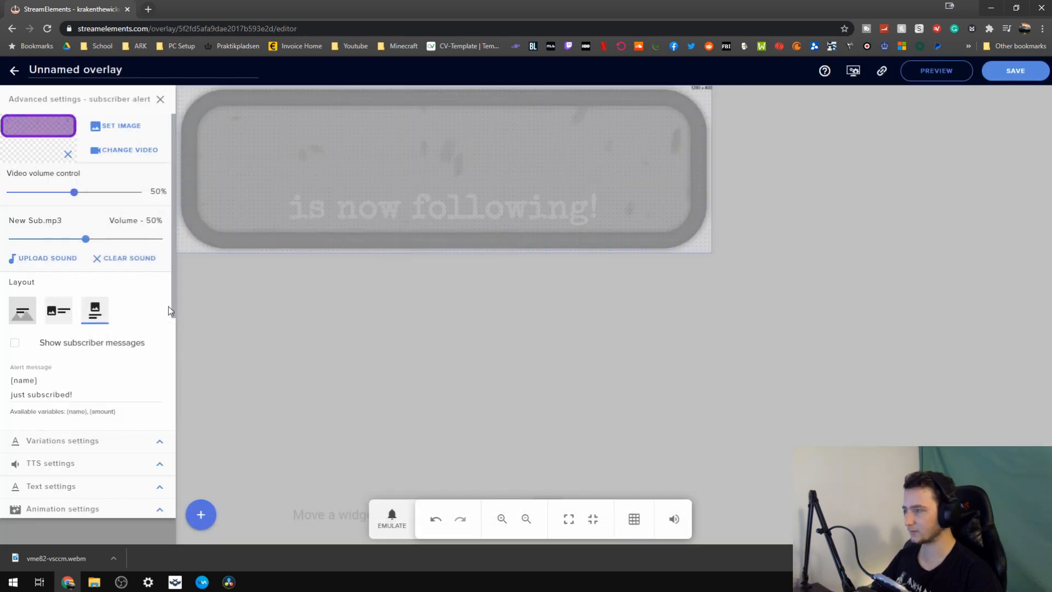
pyautogui.click(159, 99)
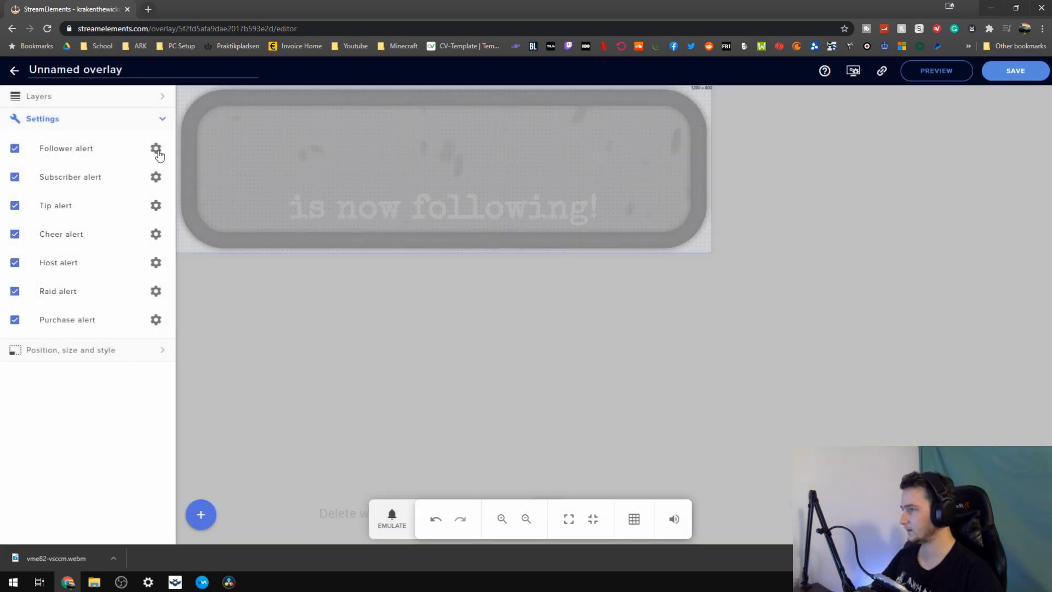
# Review the follower alert's animation settings, text margin, font and size as a reference for the subscriber alert
pyautogui.click(156, 149)
pyautogui.scroll(-5, 118, 368)
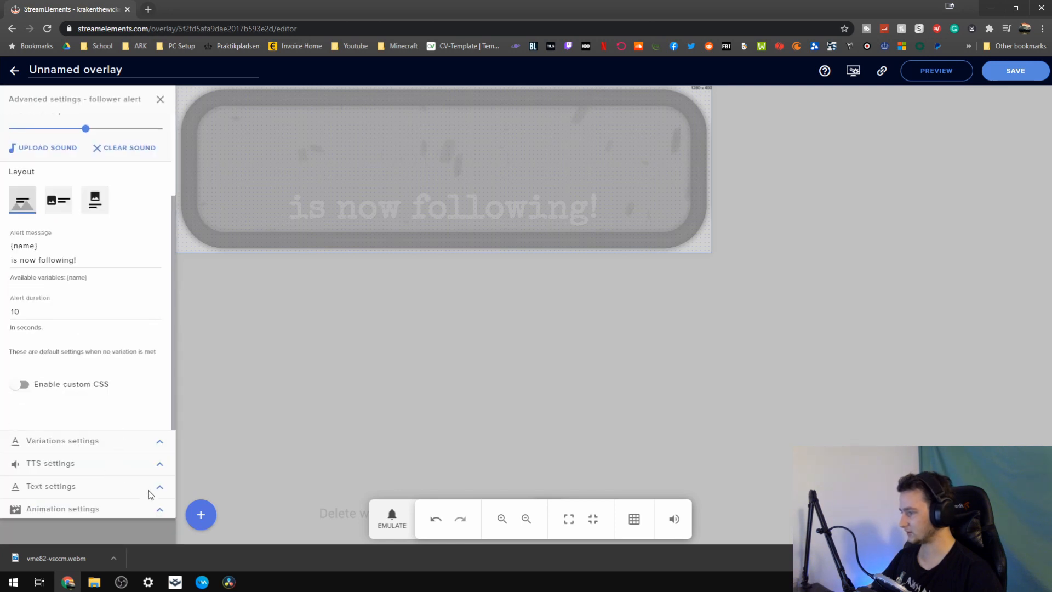
pyautogui.click(159, 513)
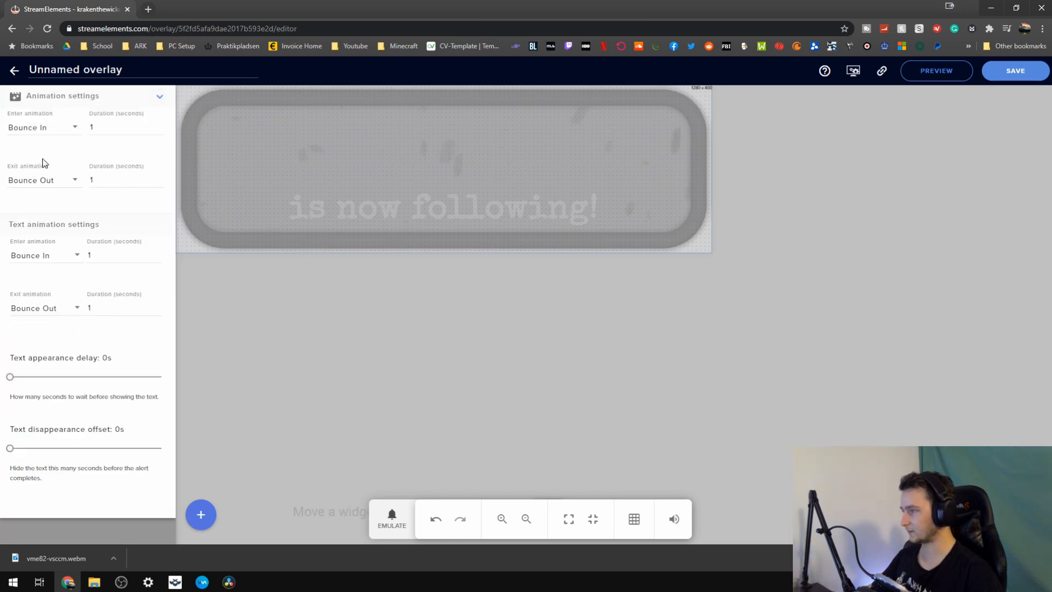
pyautogui.click(160, 99)
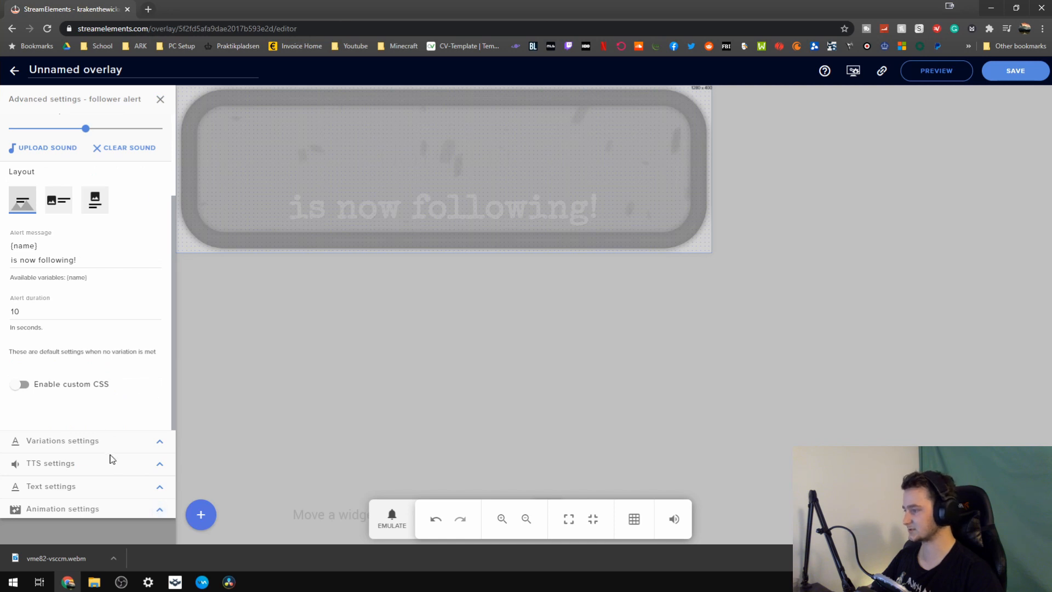
pyautogui.click(159, 489)
pyautogui.click(112, 123)
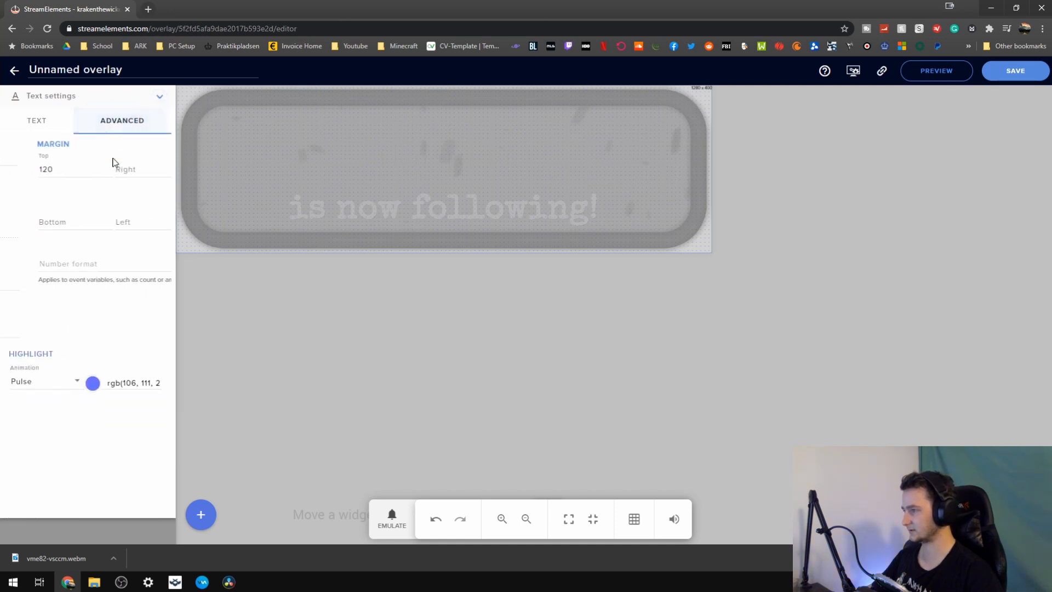
pyautogui.click(43, 123)
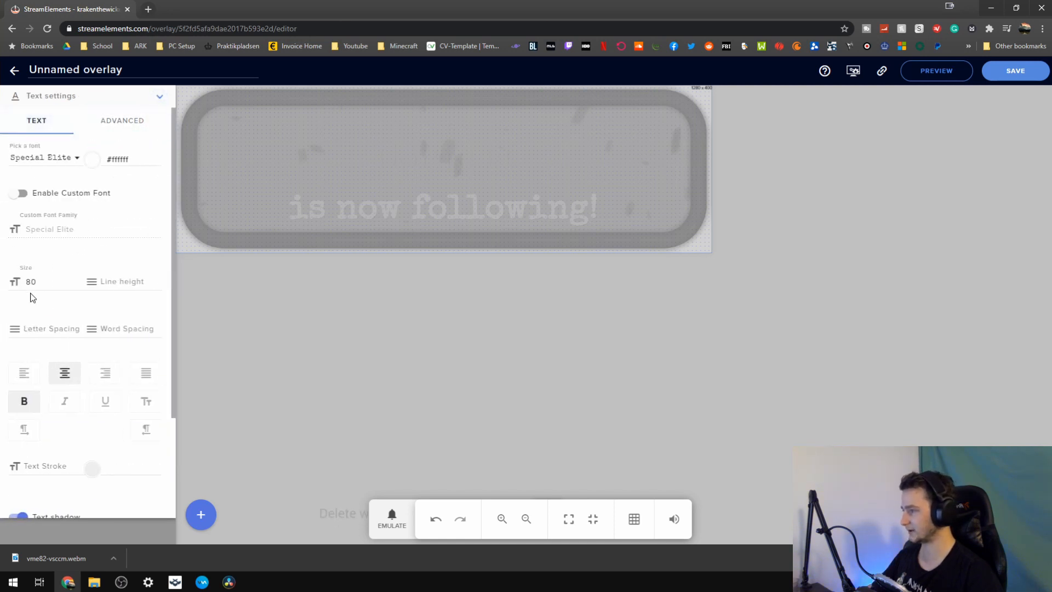
pyautogui.click(161, 99)
pyautogui.click(161, 100)
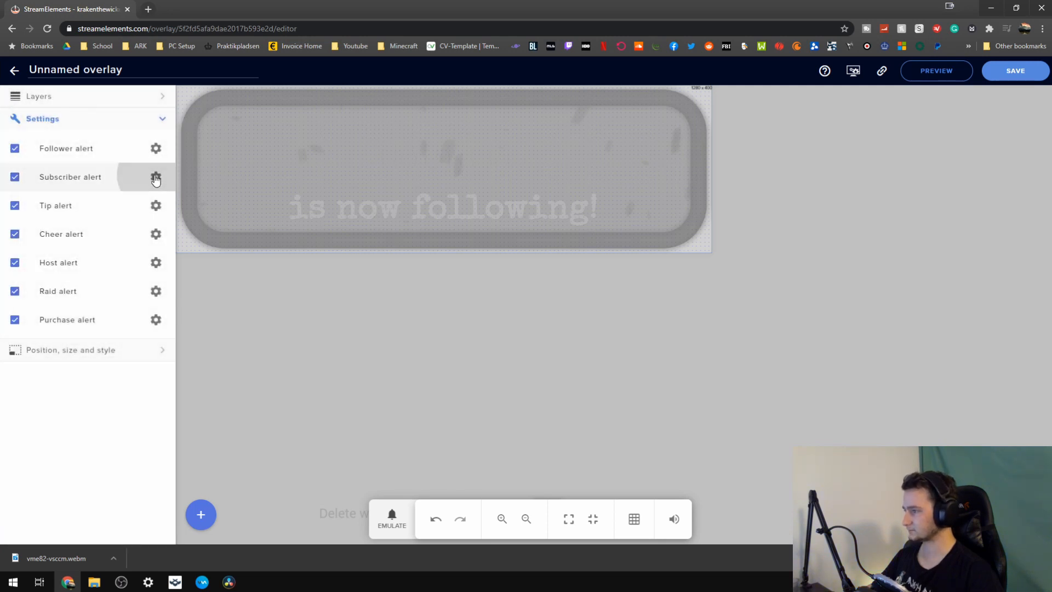
# Set the subscriber alert's text size to 50 and its top text margin to 120
pyautogui.click(155, 179)
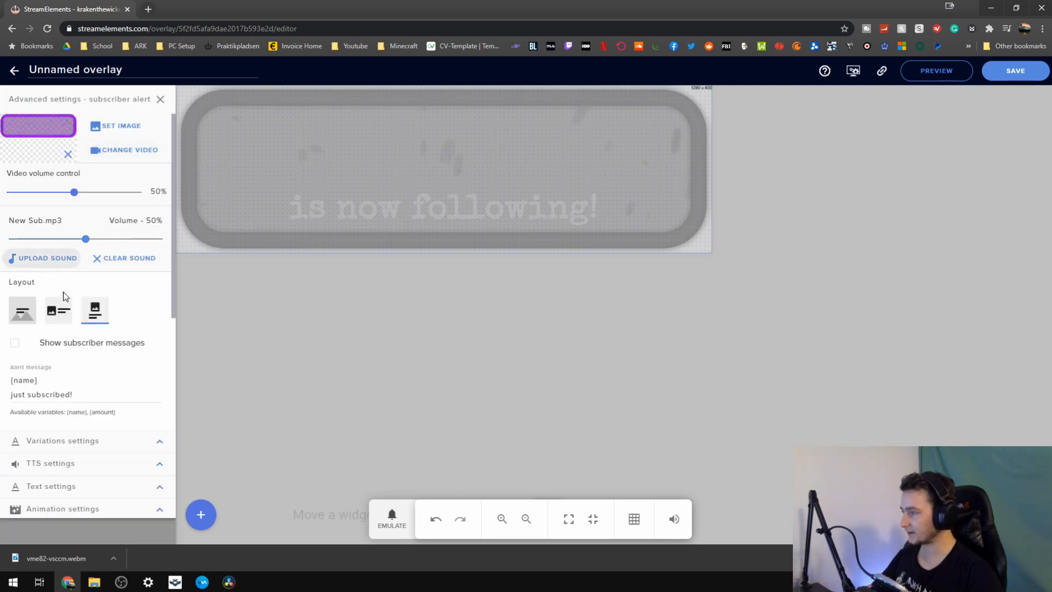
pyautogui.scroll(-3, 101, 371)
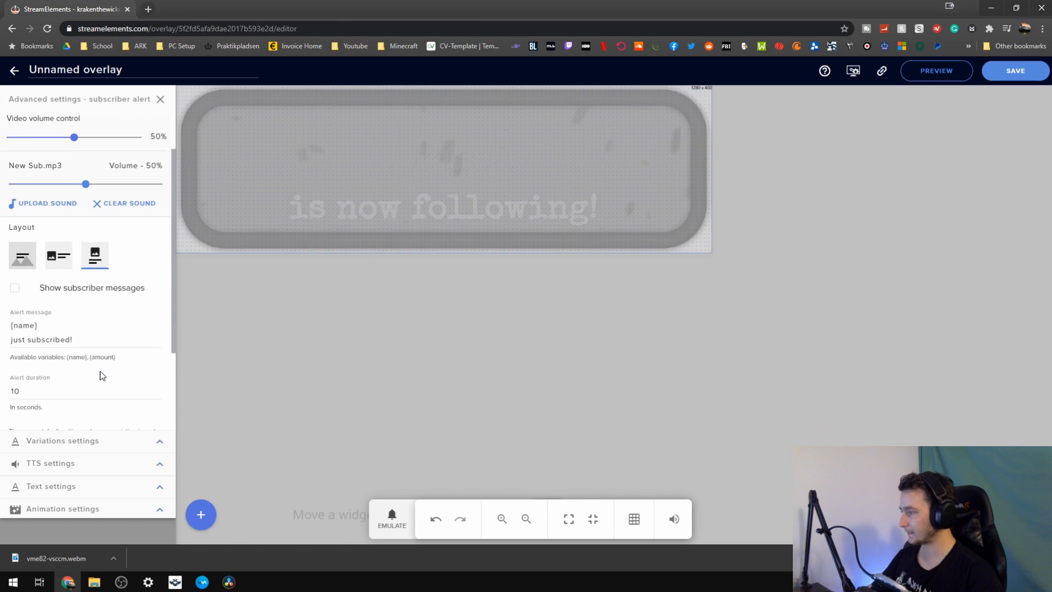
pyautogui.click(164, 488)
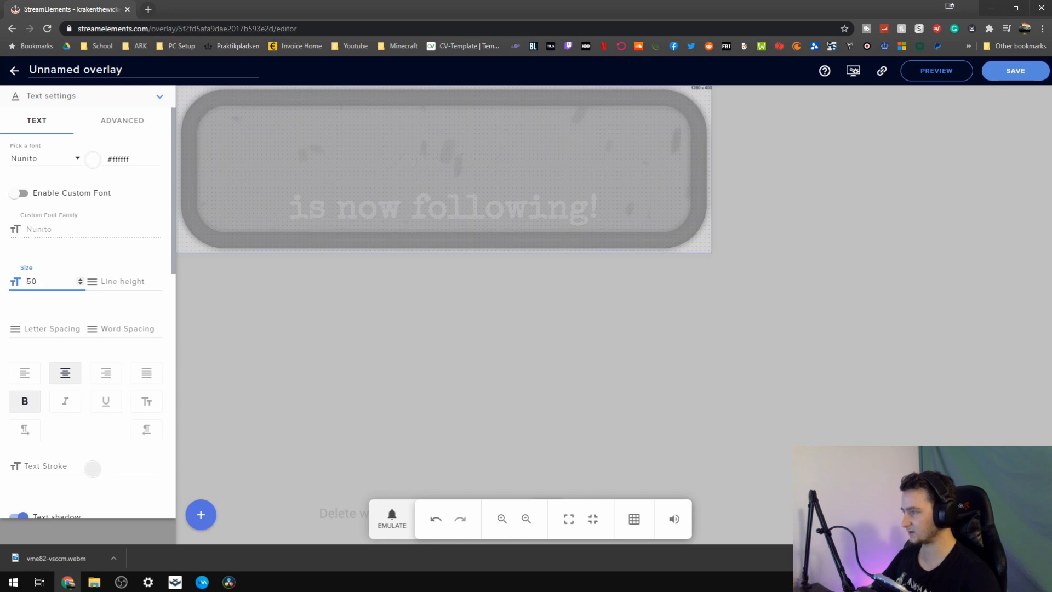
pyautogui.click(115, 130)
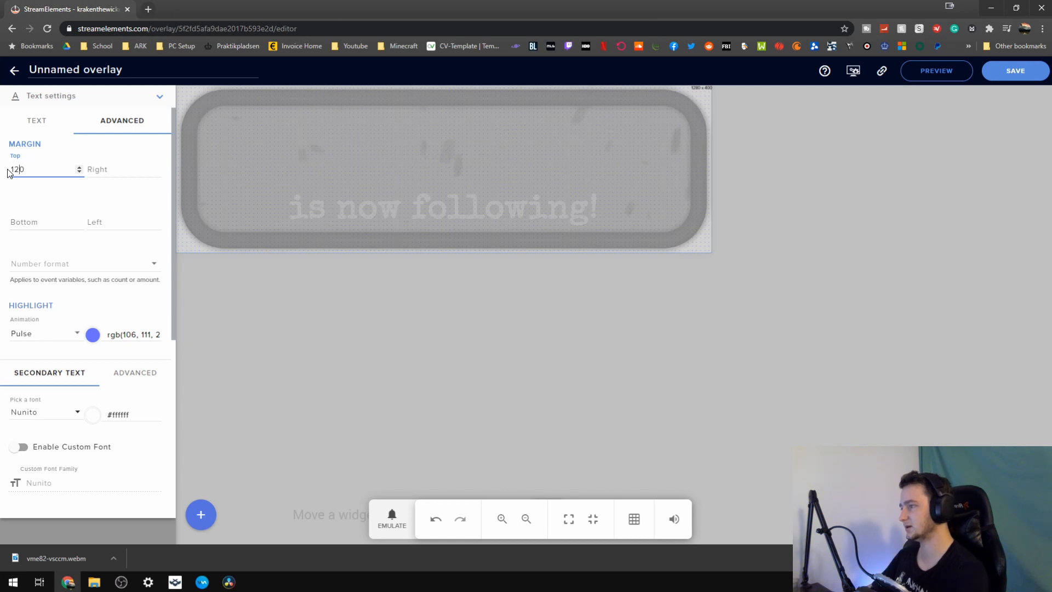
# Emulate a subscriber event to preview the subscriber alert's animation and text placement
pyautogui.click(392, 518)
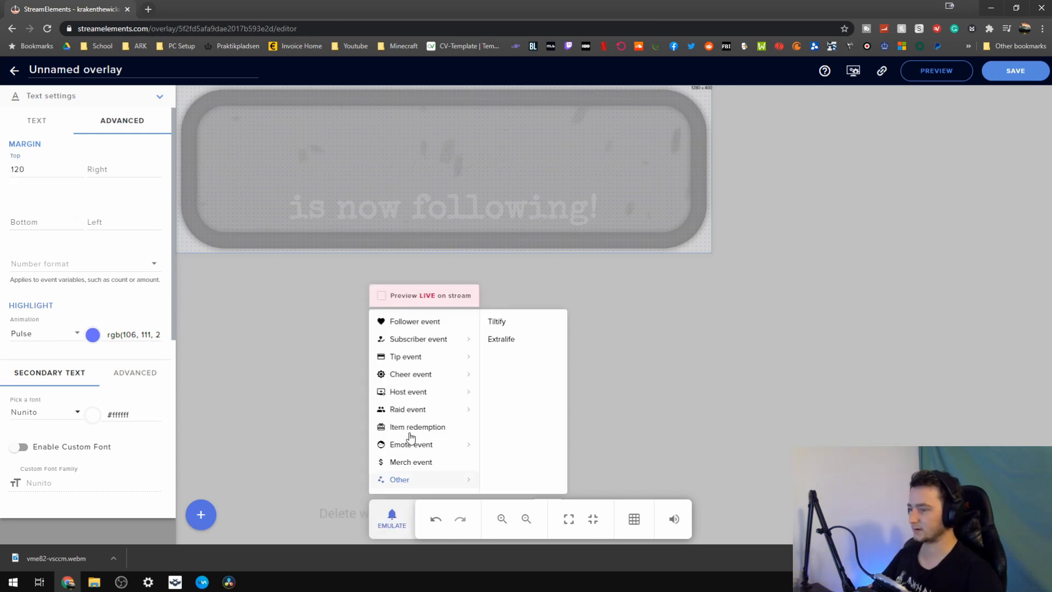
pyautogui.moveTo(424, 348)
pyautogui.click(498, 331)
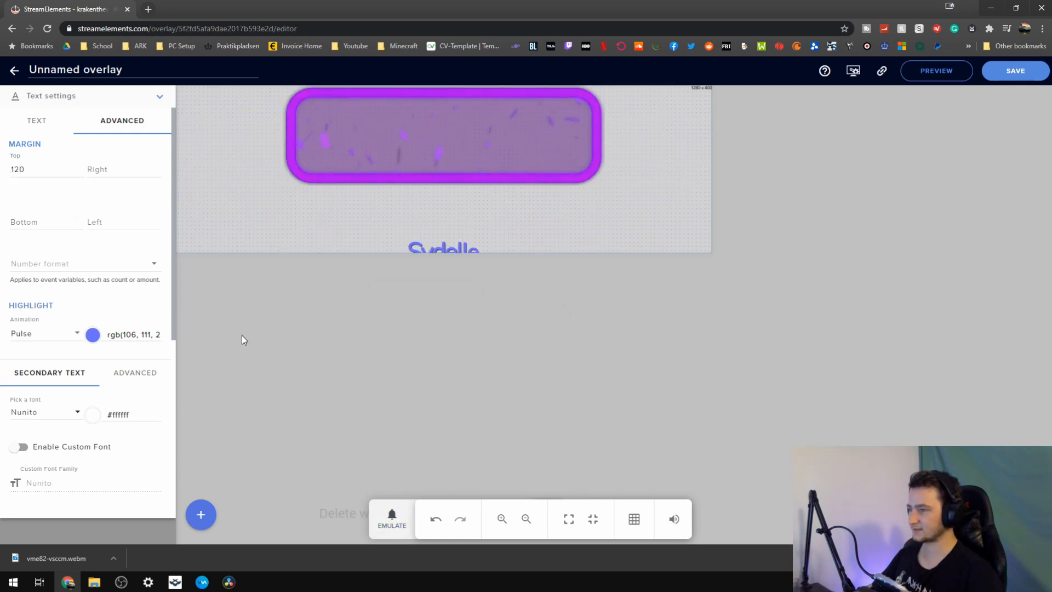
# Leave the text settings and change the subscriber alert's layout to text over image
pyautogui.click(33, 126)
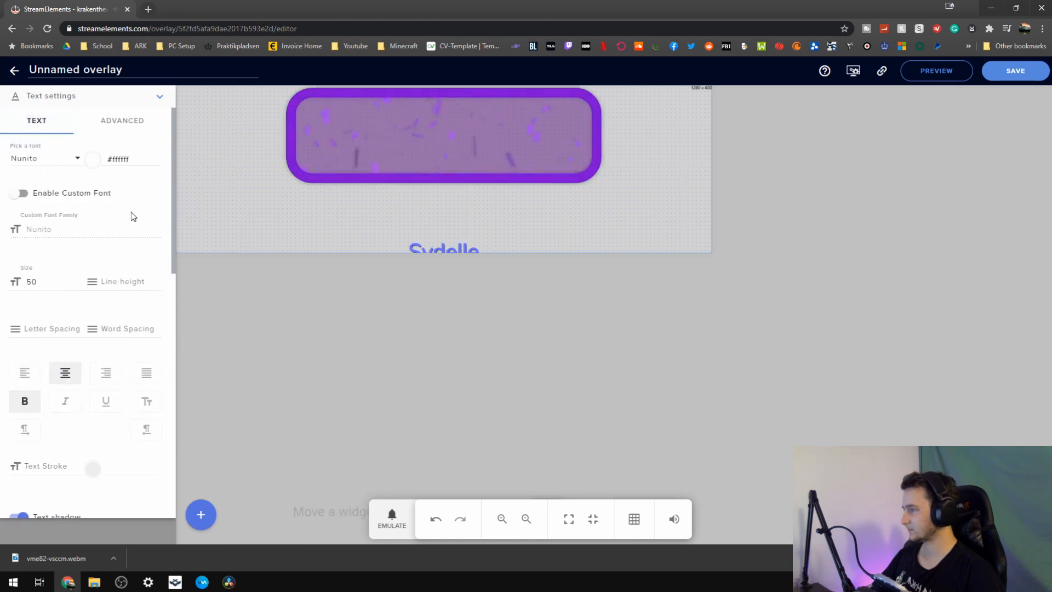
pyautogui.click(159, 98)
pyautogui.click(22, 136)
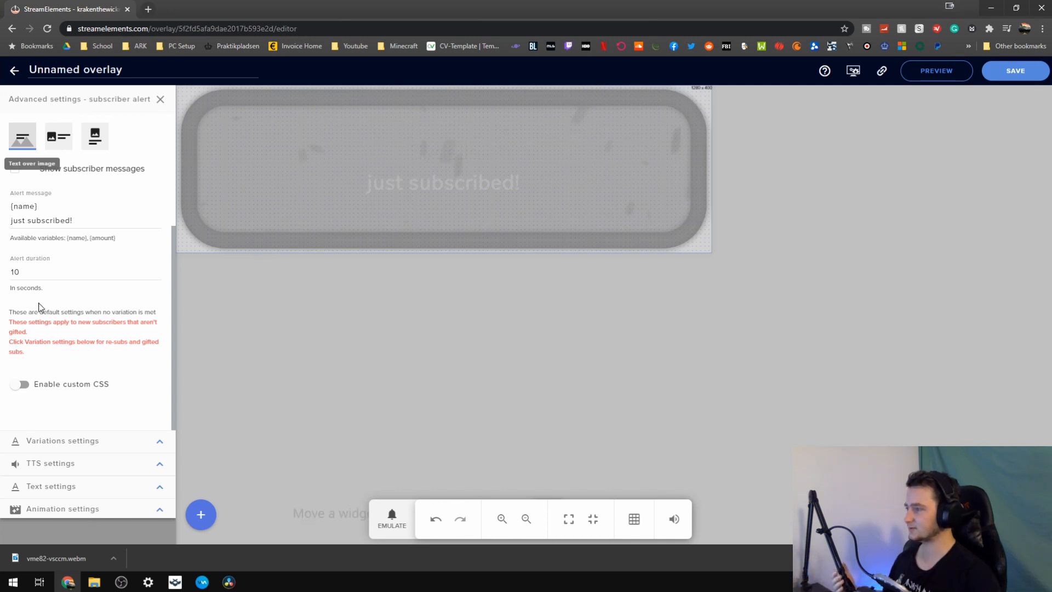
# Set Bounce In as enter animation and Bounce Out as exit animation for both the subscriber alert and its text
pyautogui.click(159, 509)
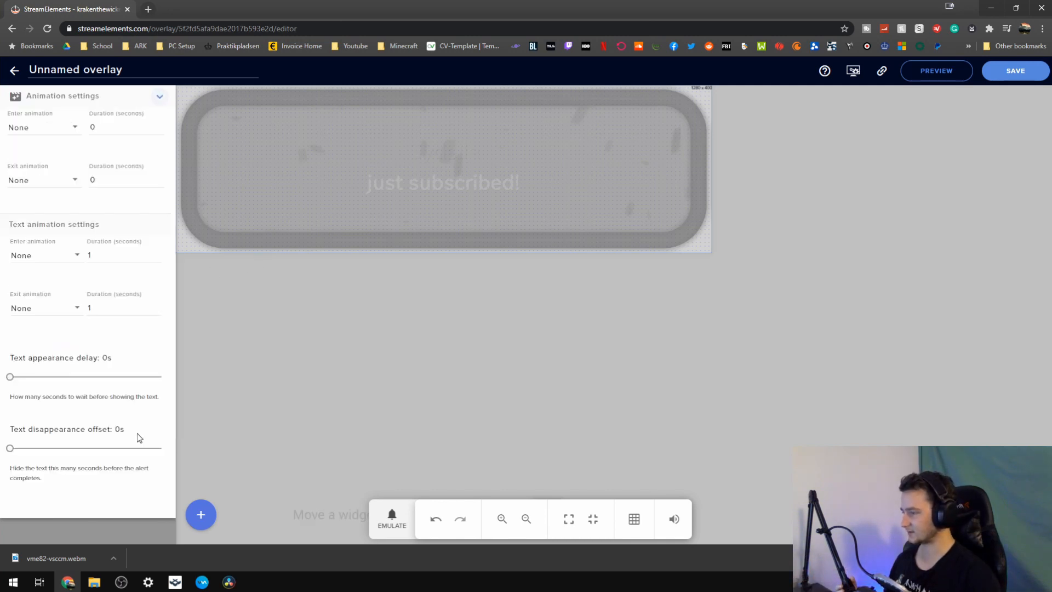
pyautogui.click(72, 131)
pyautogui.click(51, 153)
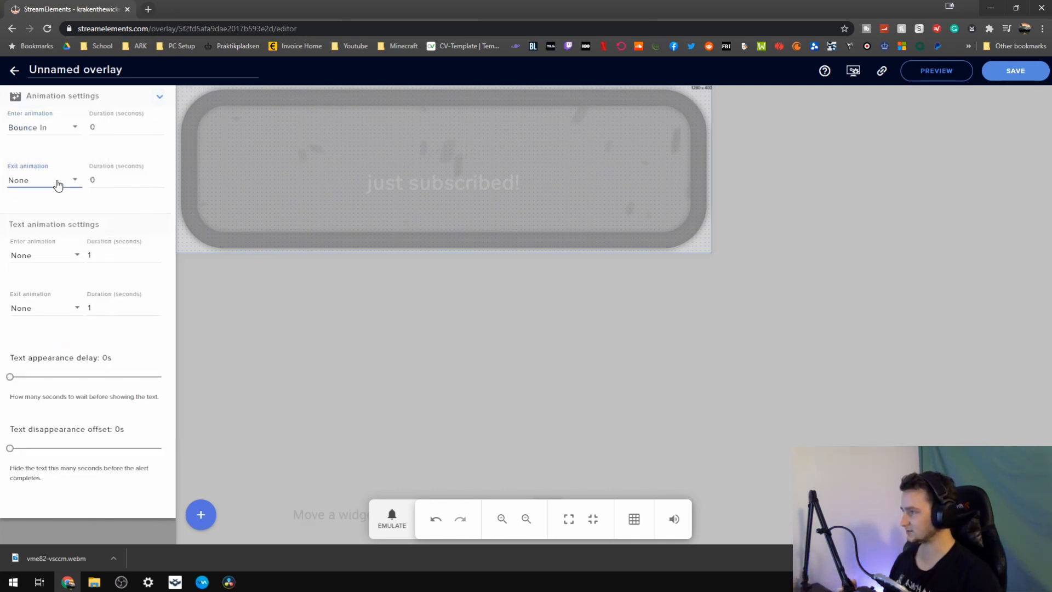
pyautogui.click(57, 182)
pyautogui.click(51, 206)
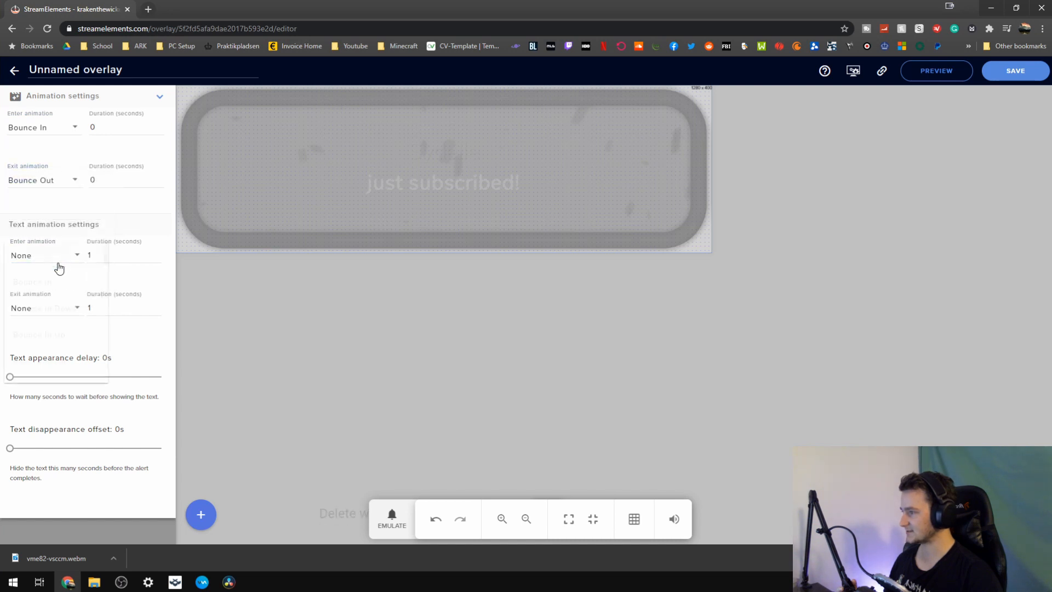
pyautogui.click(56, 264)
pyautogui.click(54, 283)
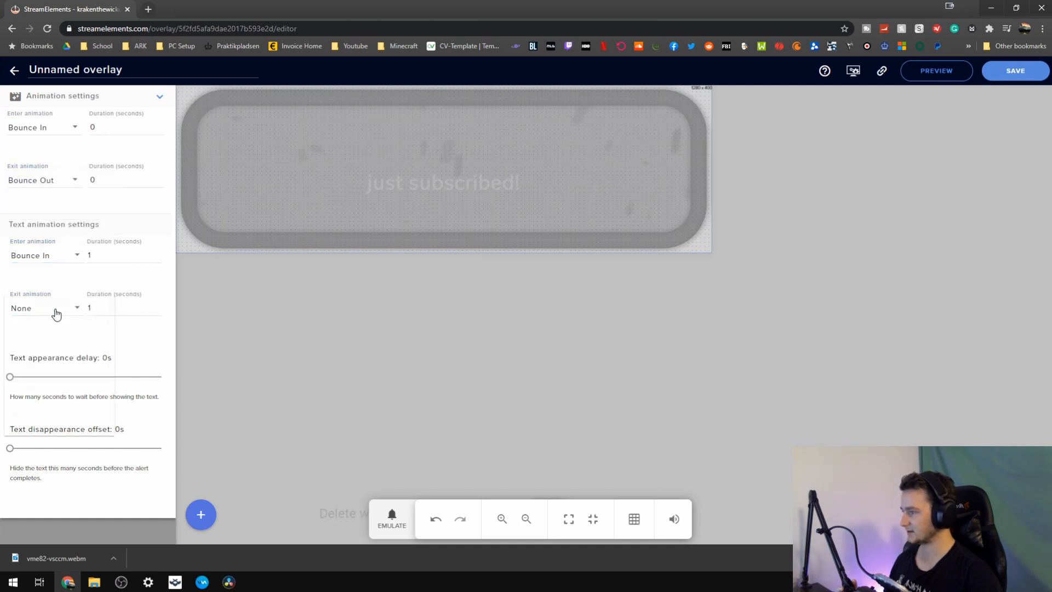
pyautogui.click(57, 333)
# Set the subscriber alert's enter animation duration to 1 second and open its exit animation duration for editing
pyautogui.click(98, 128)
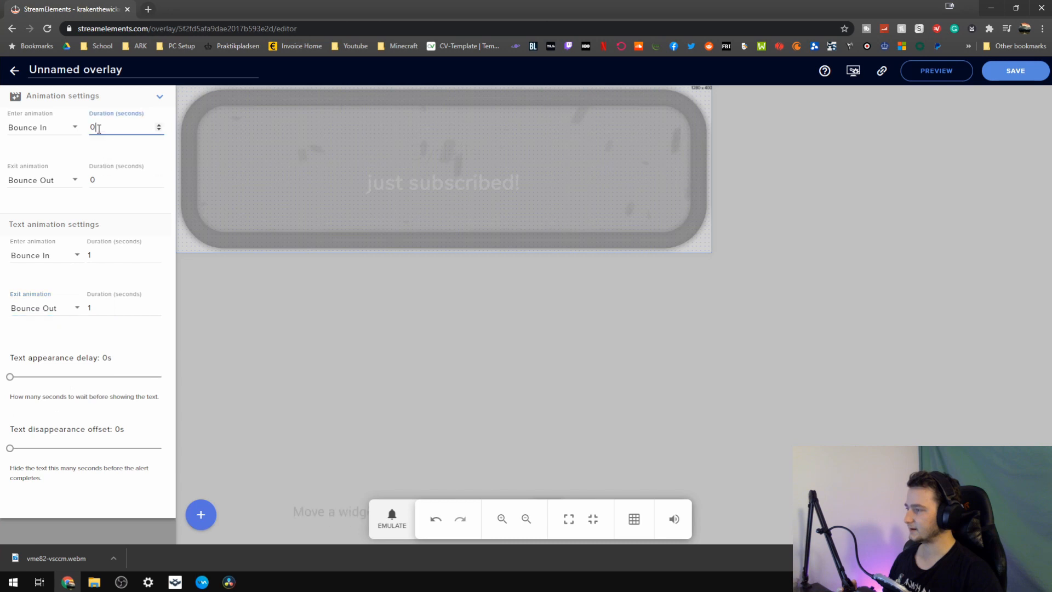
pyautogui.click(97, 175)
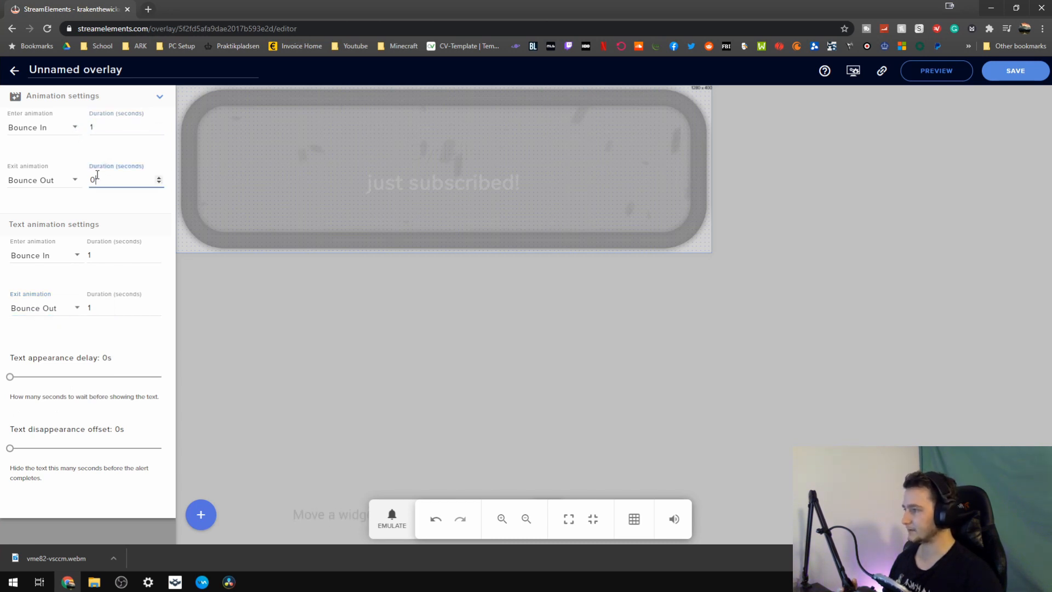